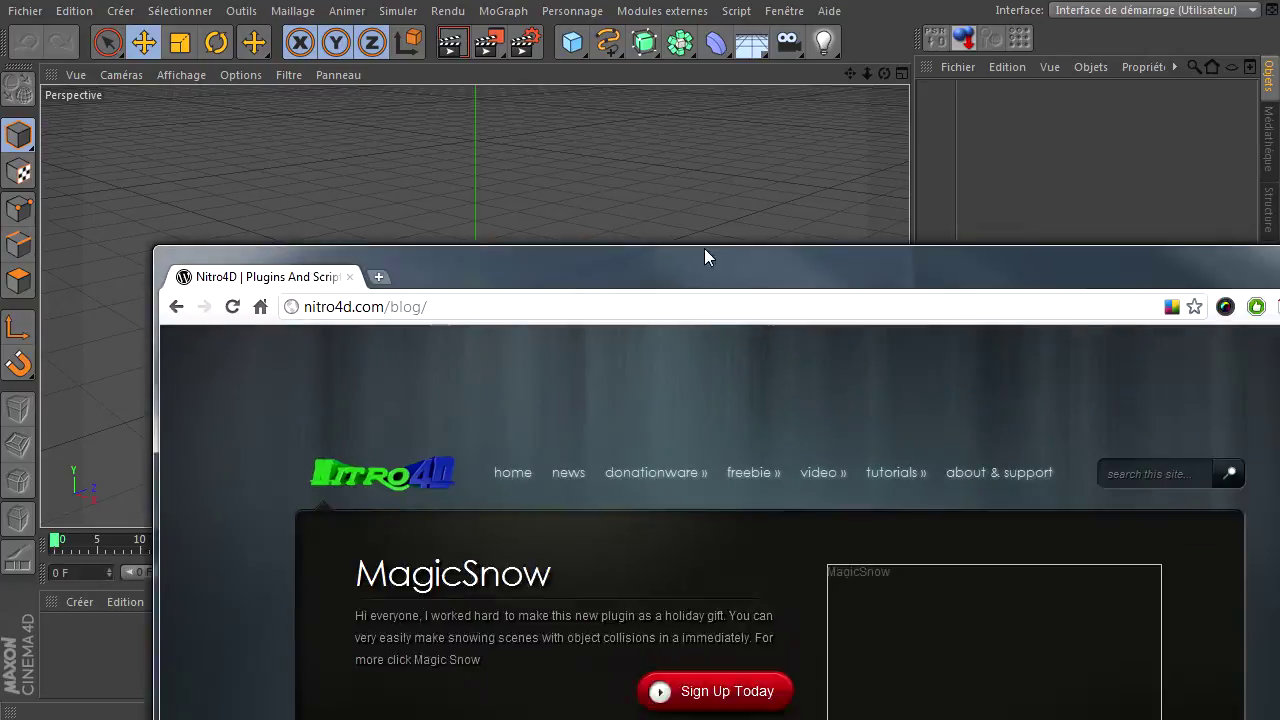
Step: Move the Chrome window over Cinema 4D and go to the Magic Snow freebie page on nitro4d.com
drag(704, 248, 606, 42)
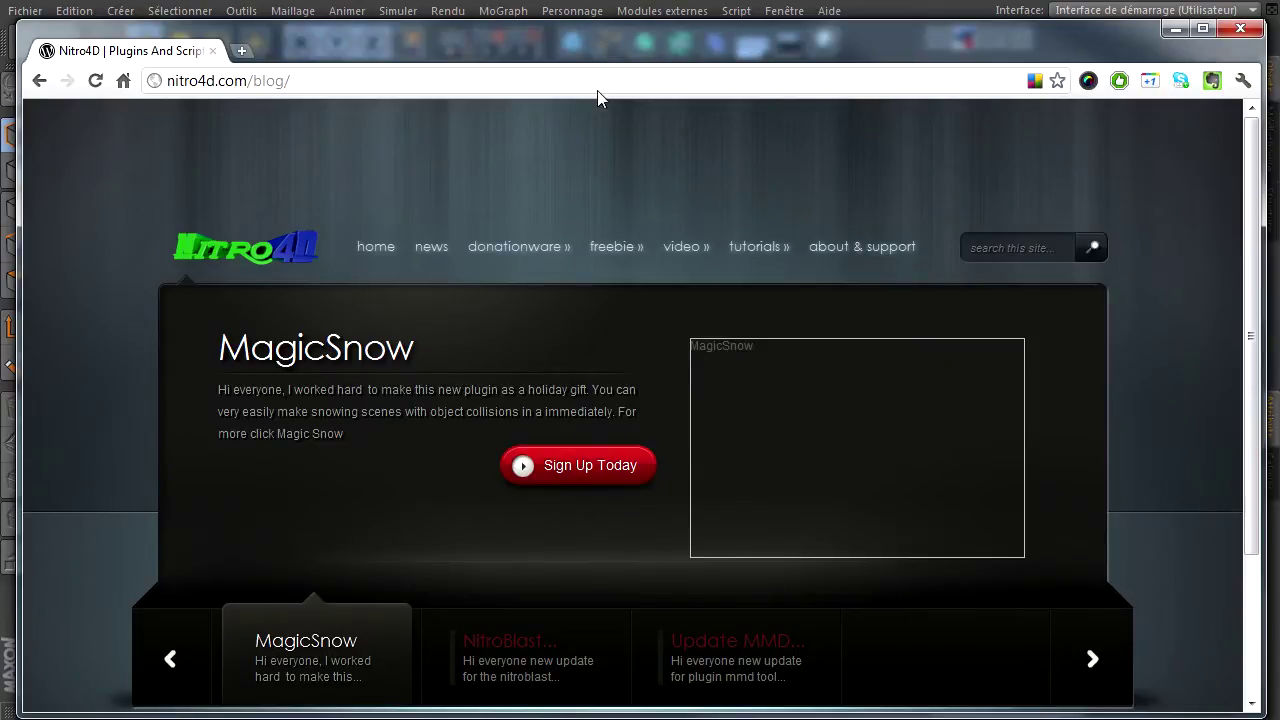
drag(614, 50, 615, 38)
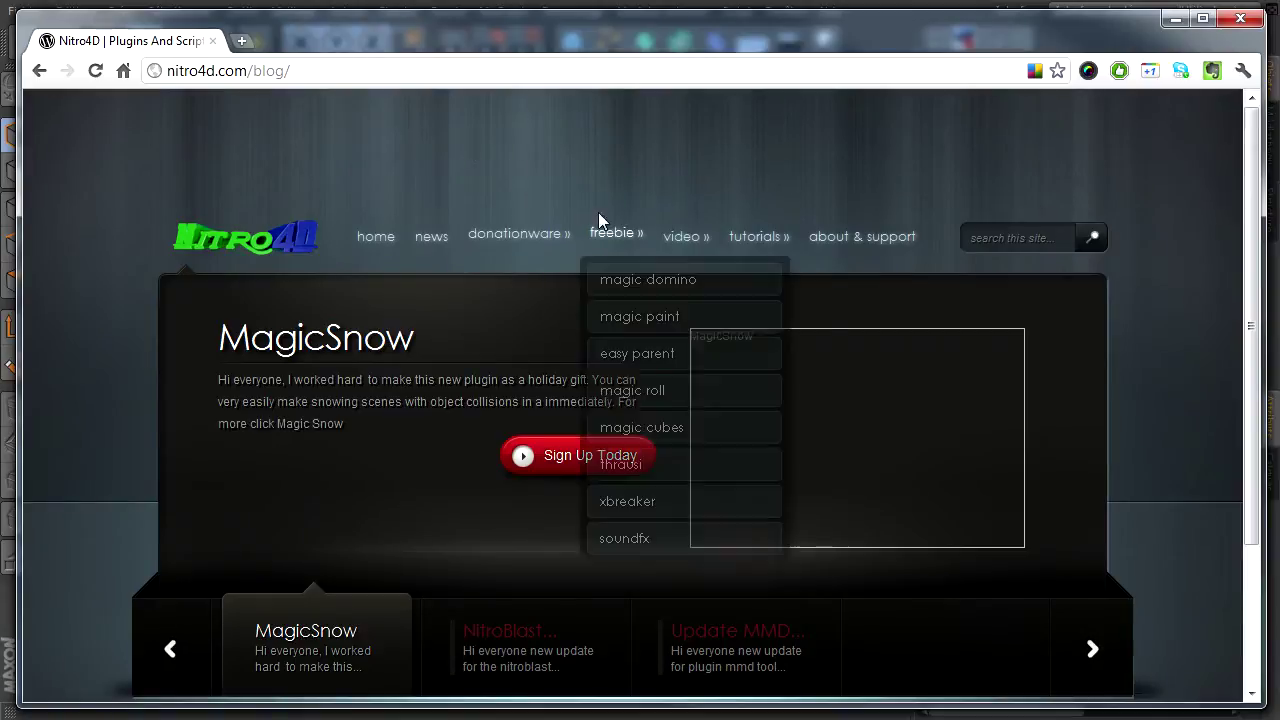
mouse_move(616, 246)
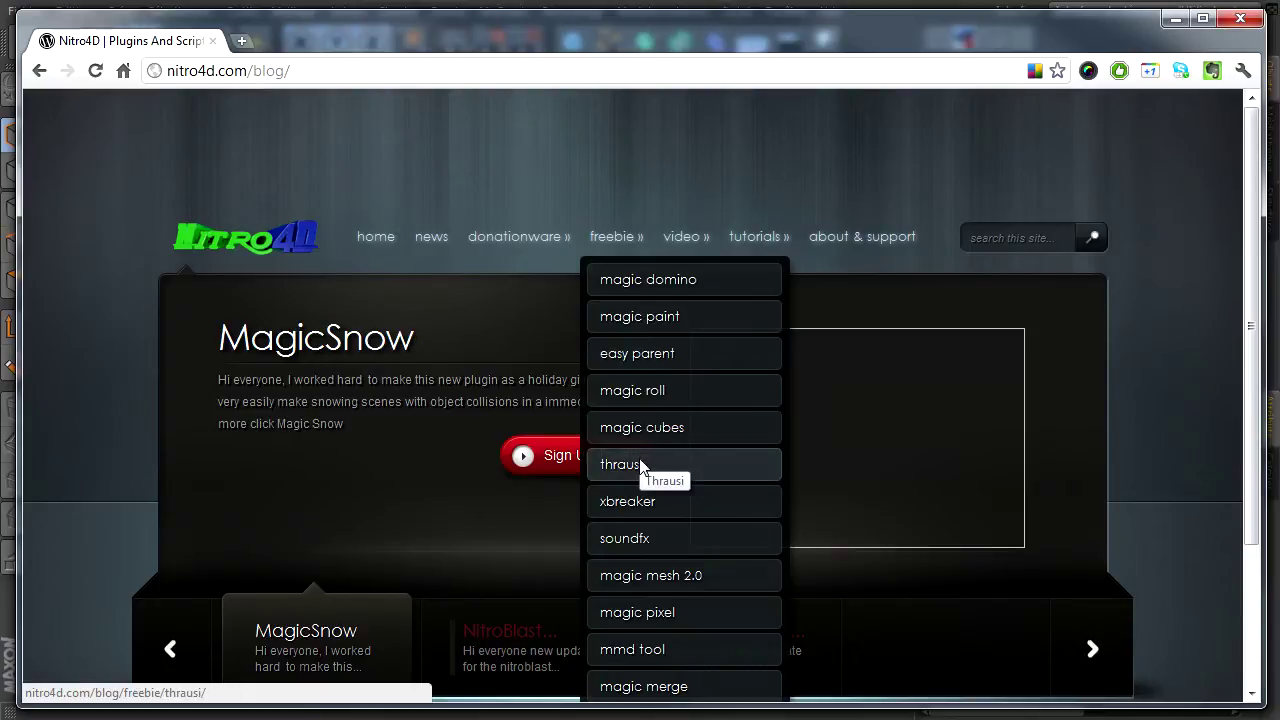
scroll(641, 465, down, 2)
scroll(641, 460, down, 2)
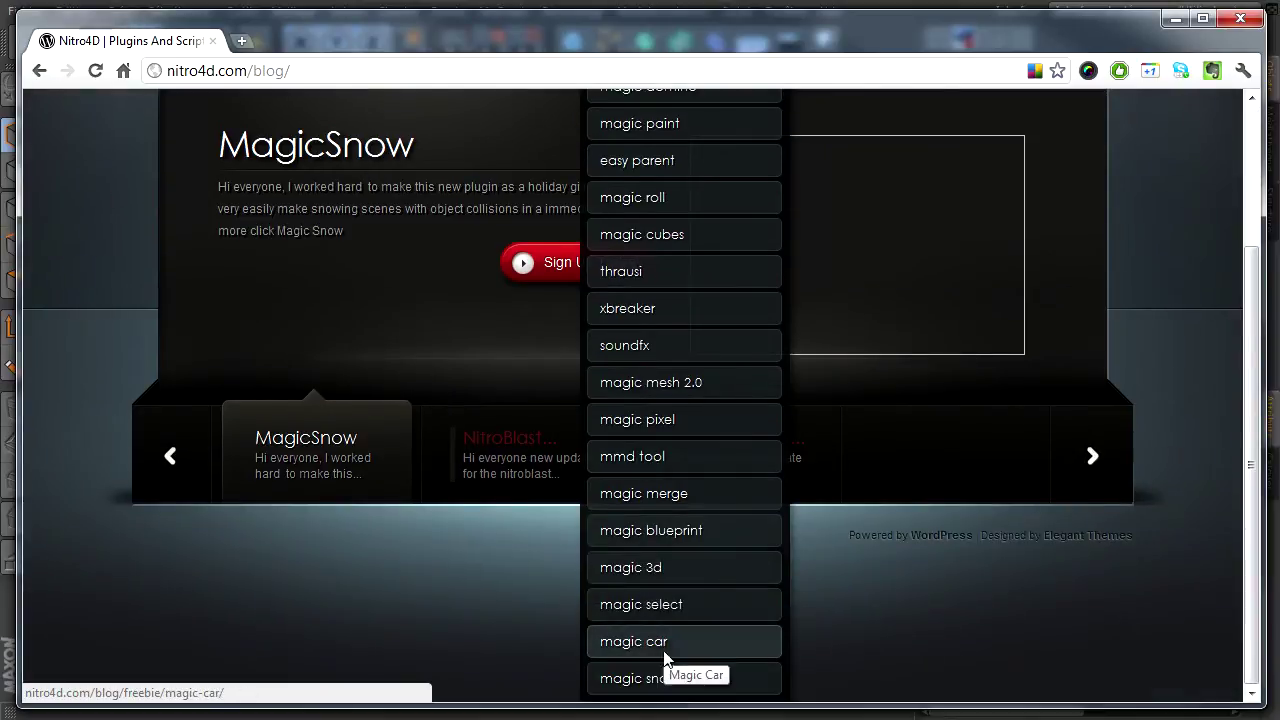
click(660, 685)
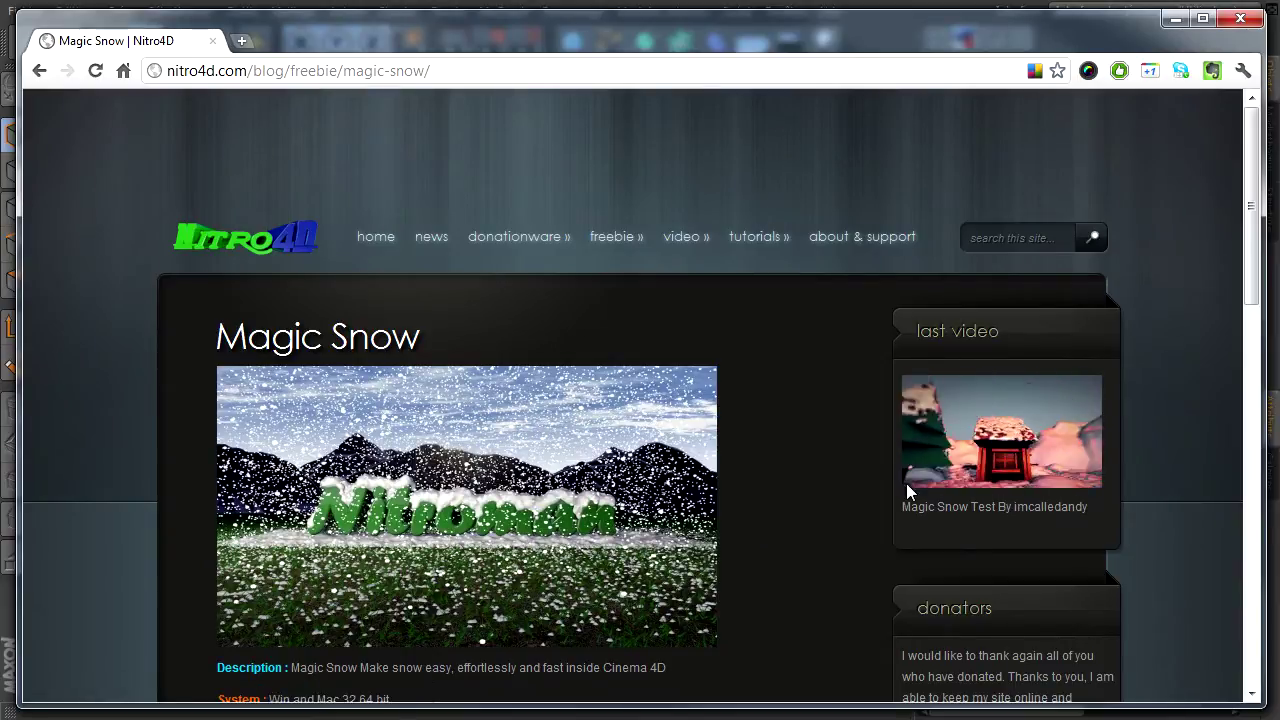
Step: Pause the video, read the Description and Download R13 section, then minimize Chrome
click(1016, 429)
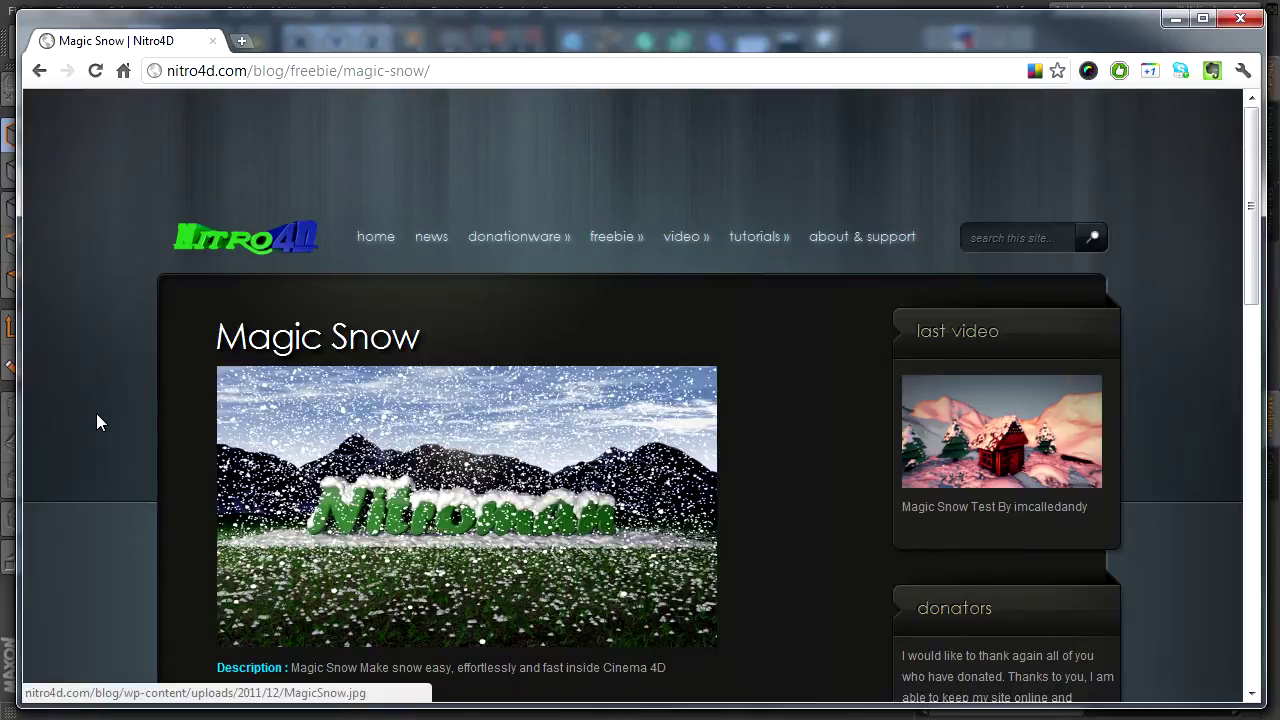
scroll(100, 413, down, 2)
scroll(105, 416, down, 2)
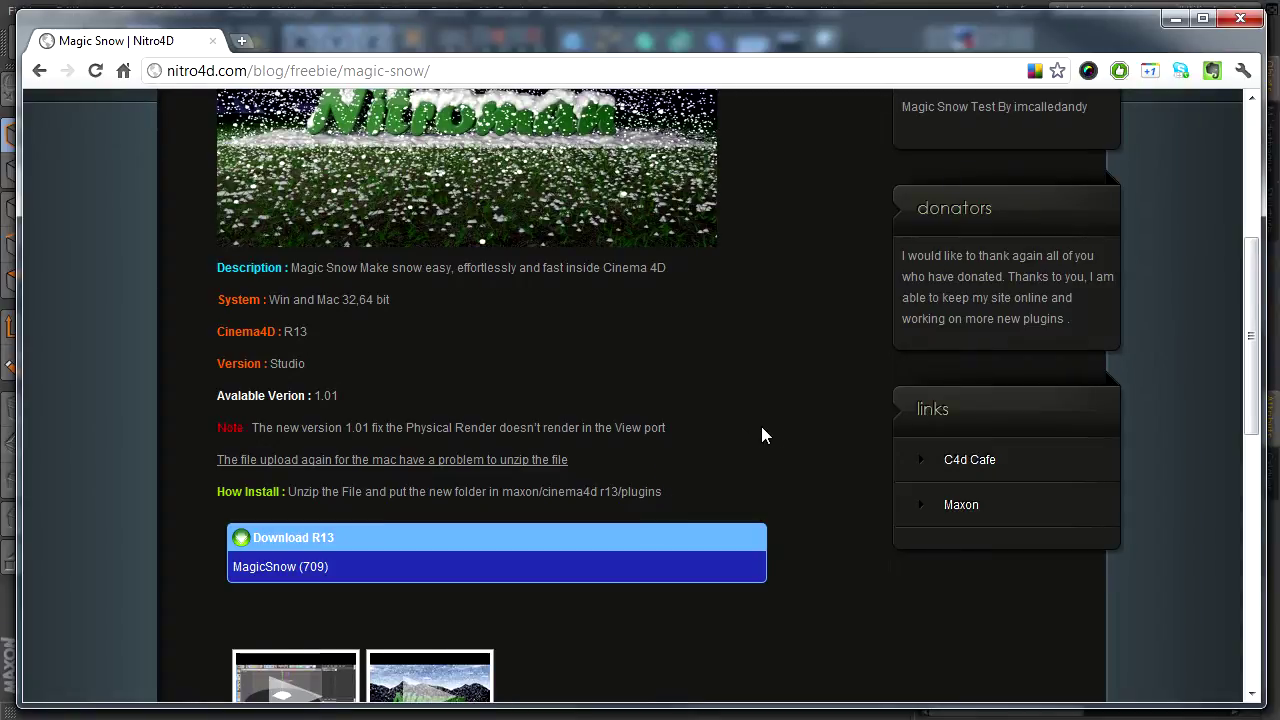
scroll(760, 445, down, 2)
scroll(759, 458, up, 2)
key(super+Down)
key(super+Down)
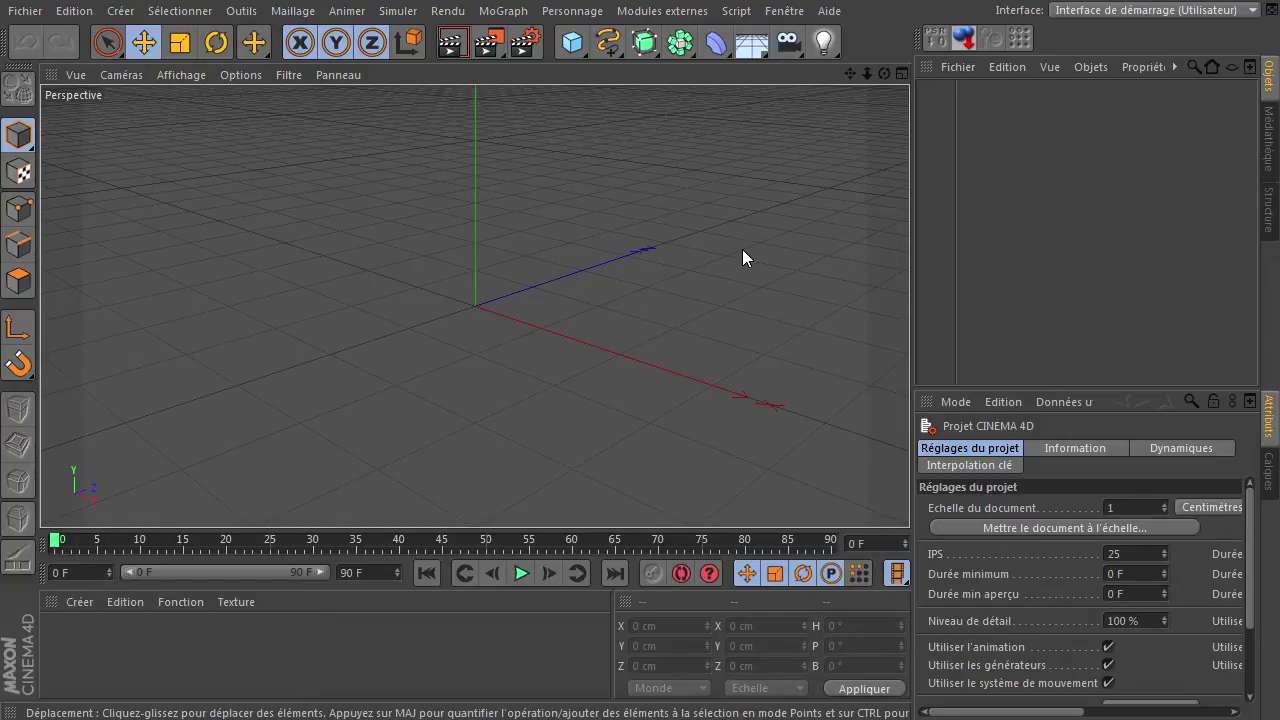
Step: Filter the command list by 'magic' and add the MagicSnow command to the toolbar palette
right_click(858, 38)
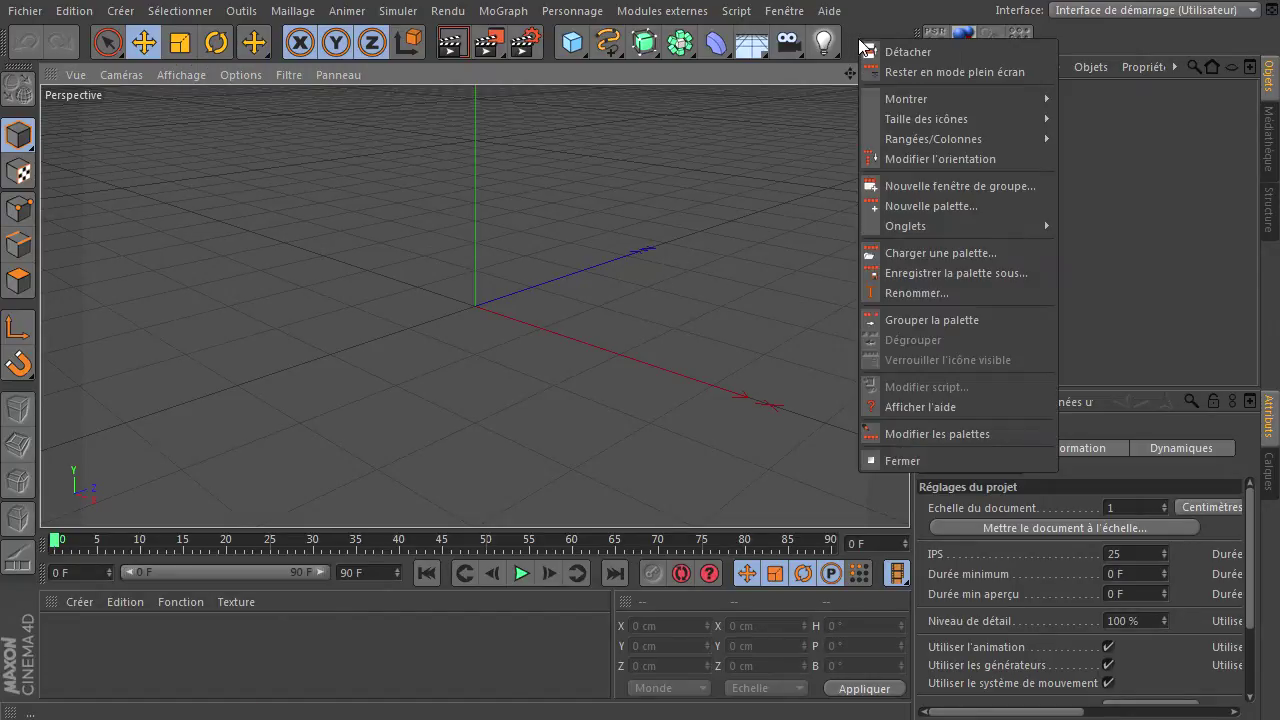
click(908, 434)
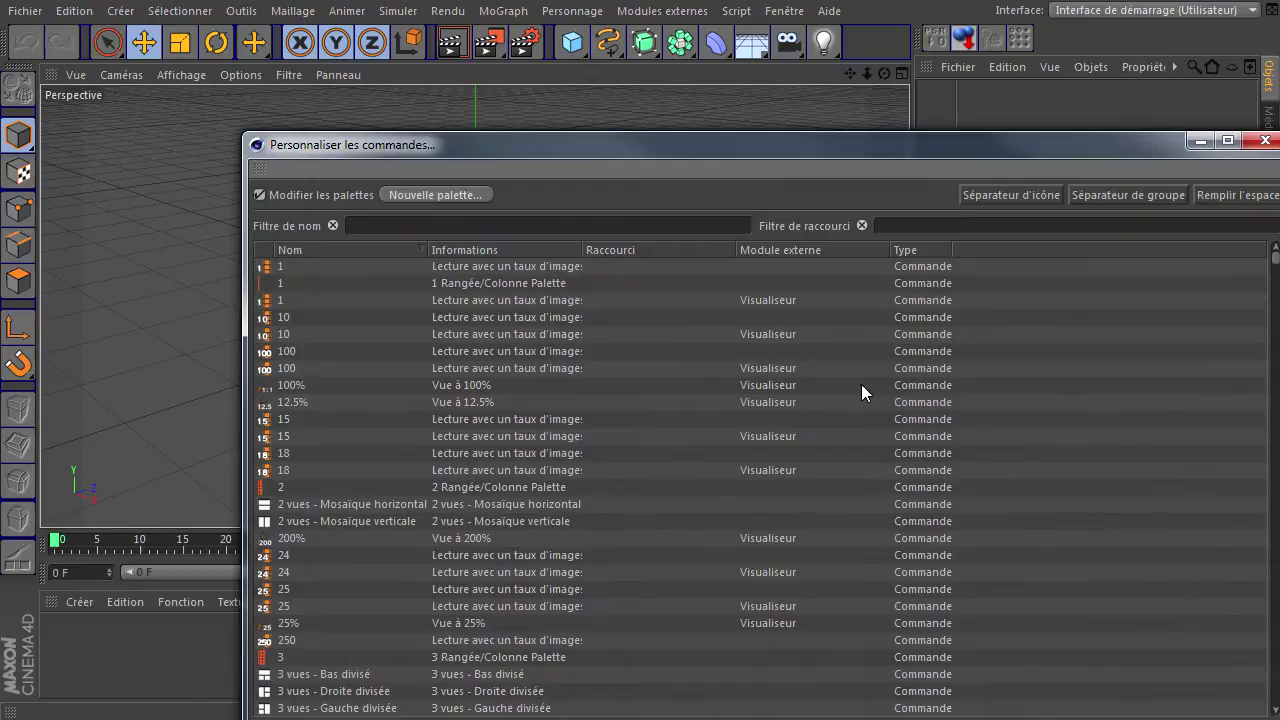
click(605, 223)
text(magic)
mouse_move(335, 262)
mouse_down()
mouse_move(869, 48)
mouse_move(852, 44)
mouse_up()
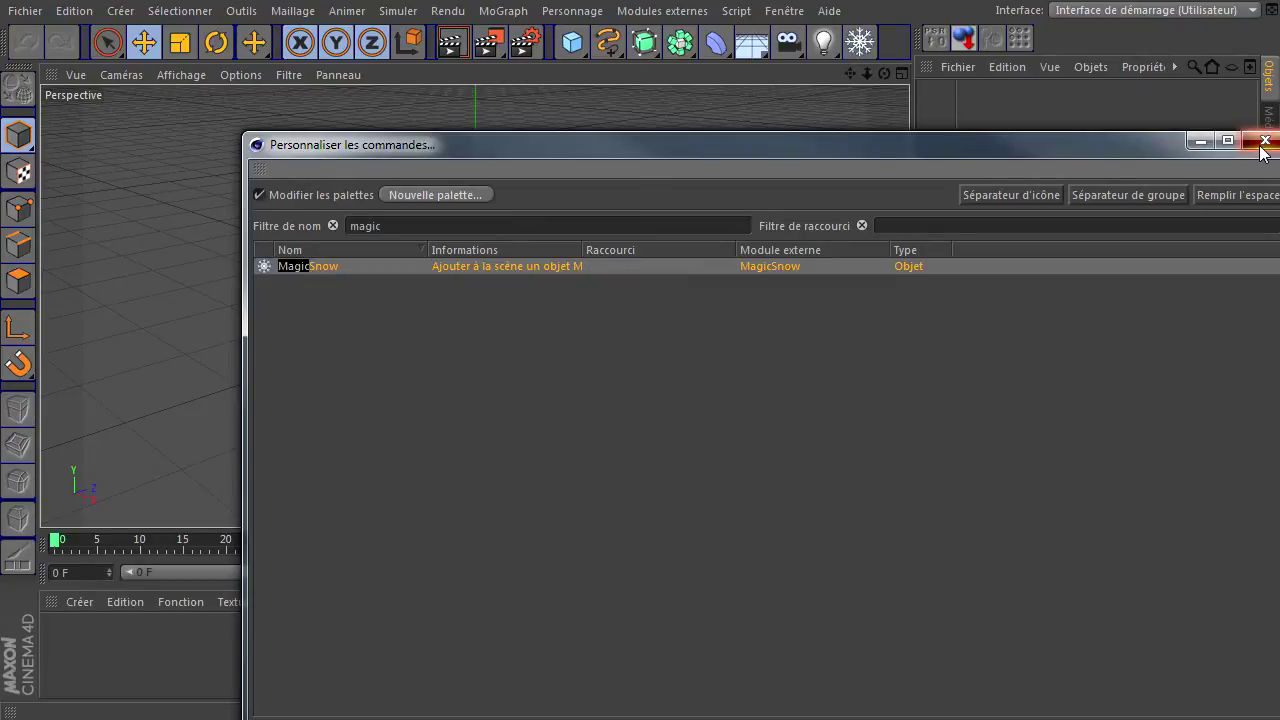
click(1264, 142)
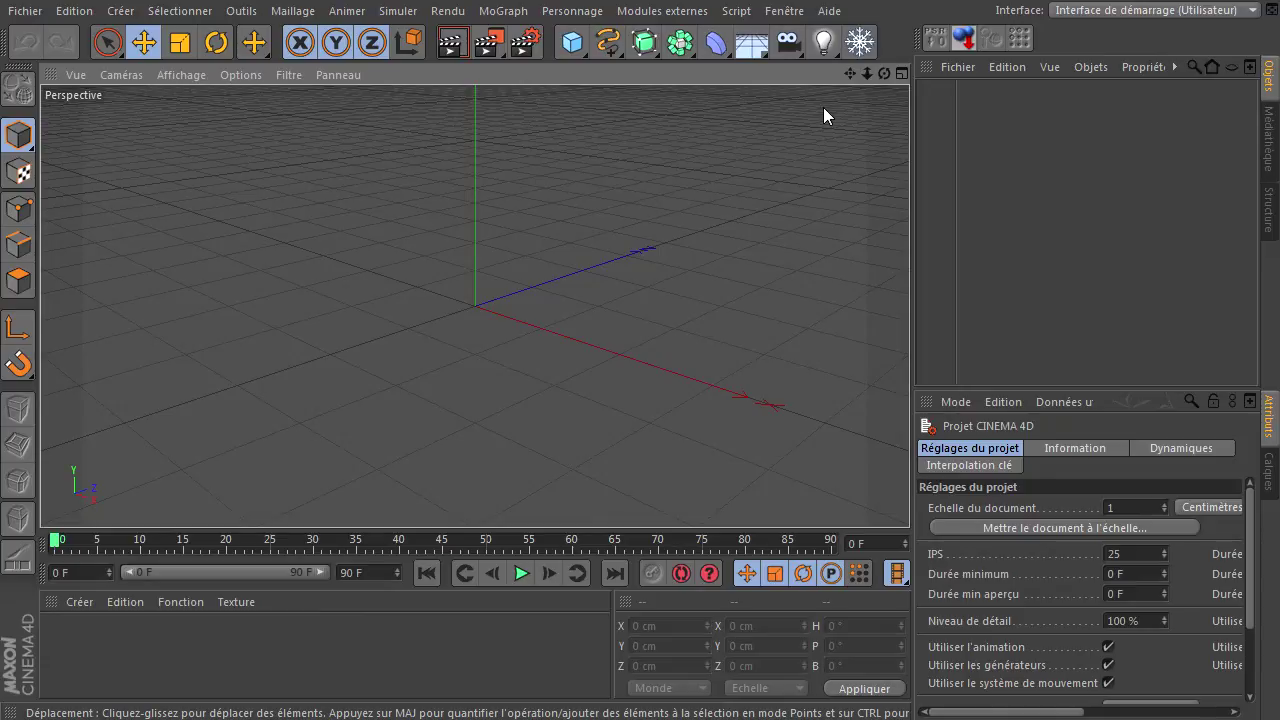
Step: Create a MagicSnow emitter at Y 116.499 cm and extend the timeline to 900 frames
click(858, 42)
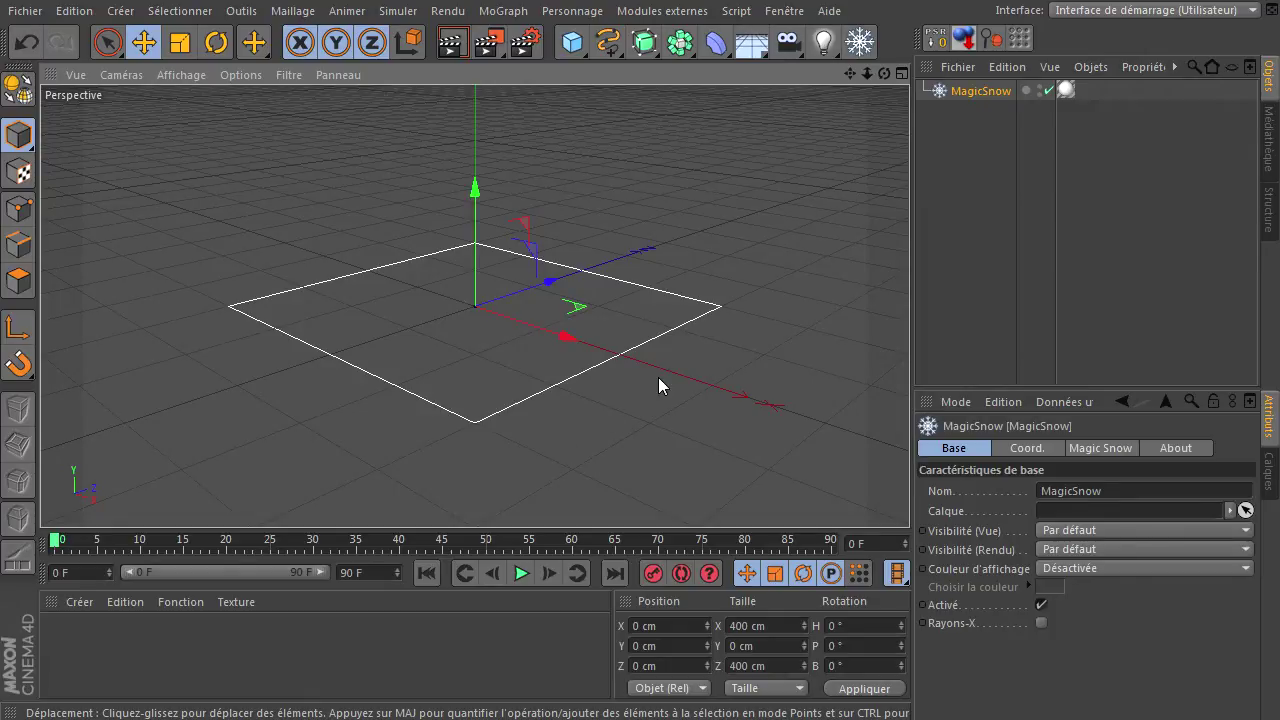
drag(474, 202, 488, 118)
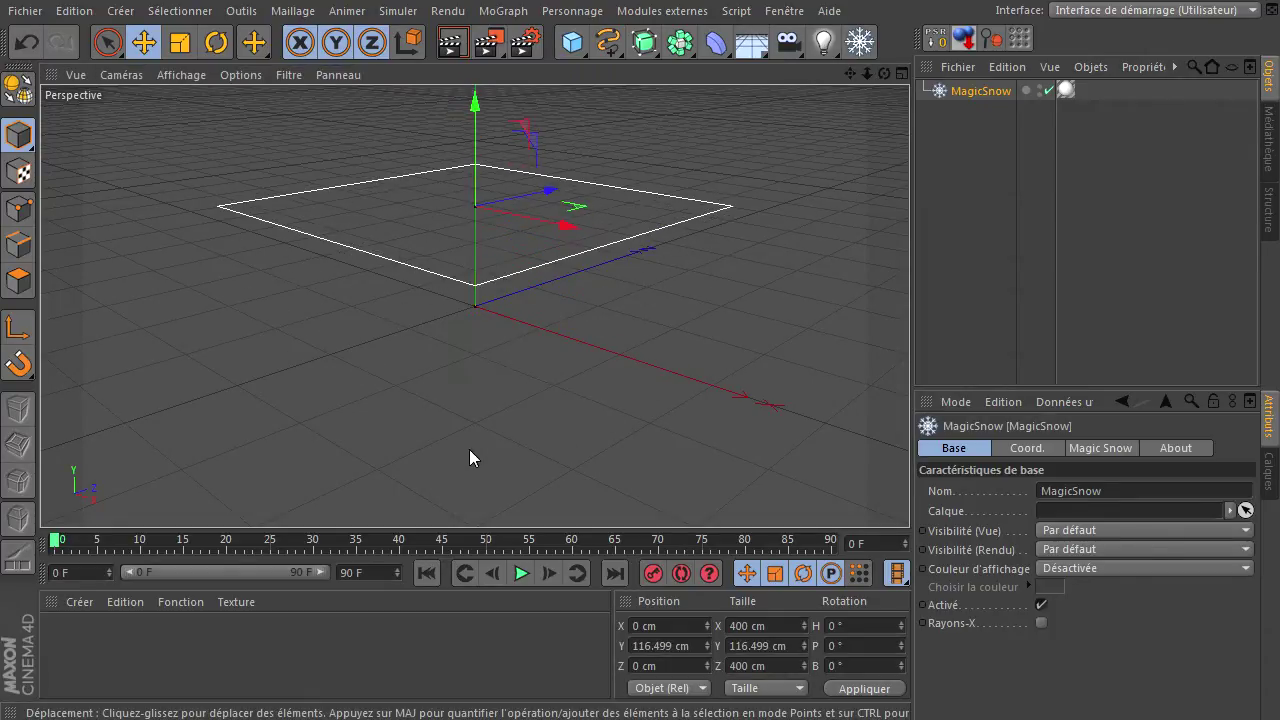
text(0)
click(389, 641)
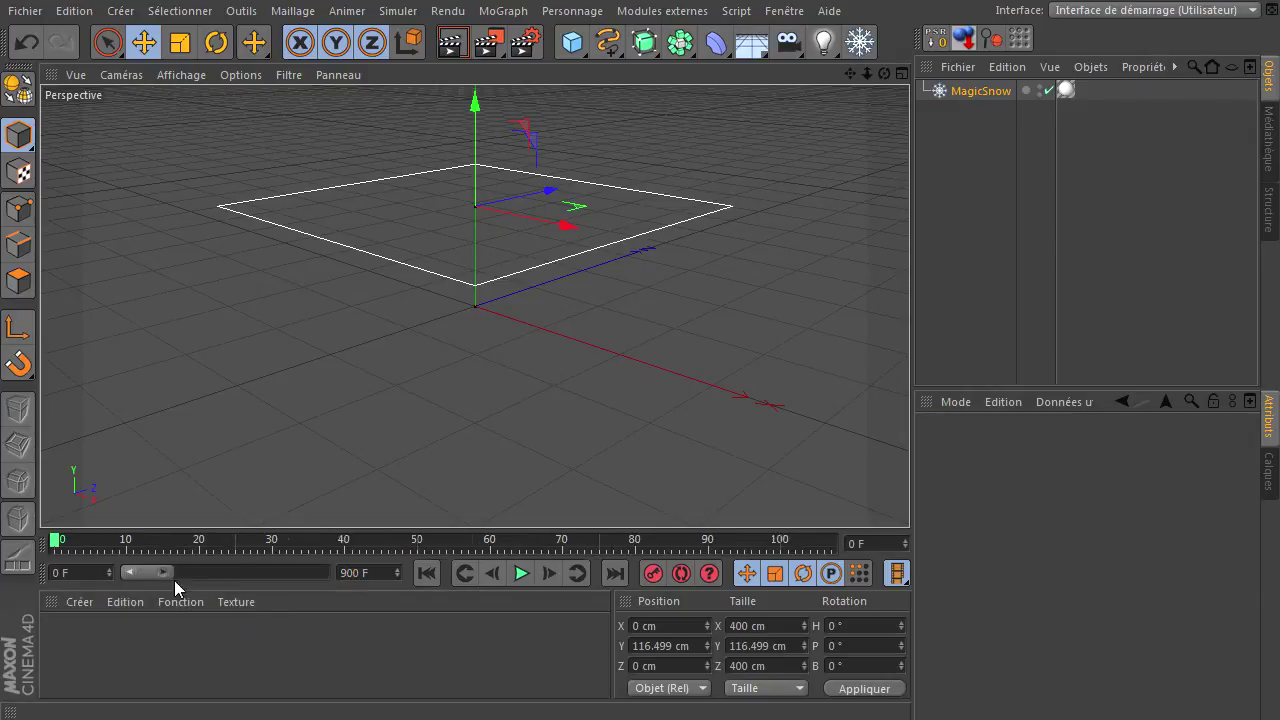
drag(172, 578, 330, 572)
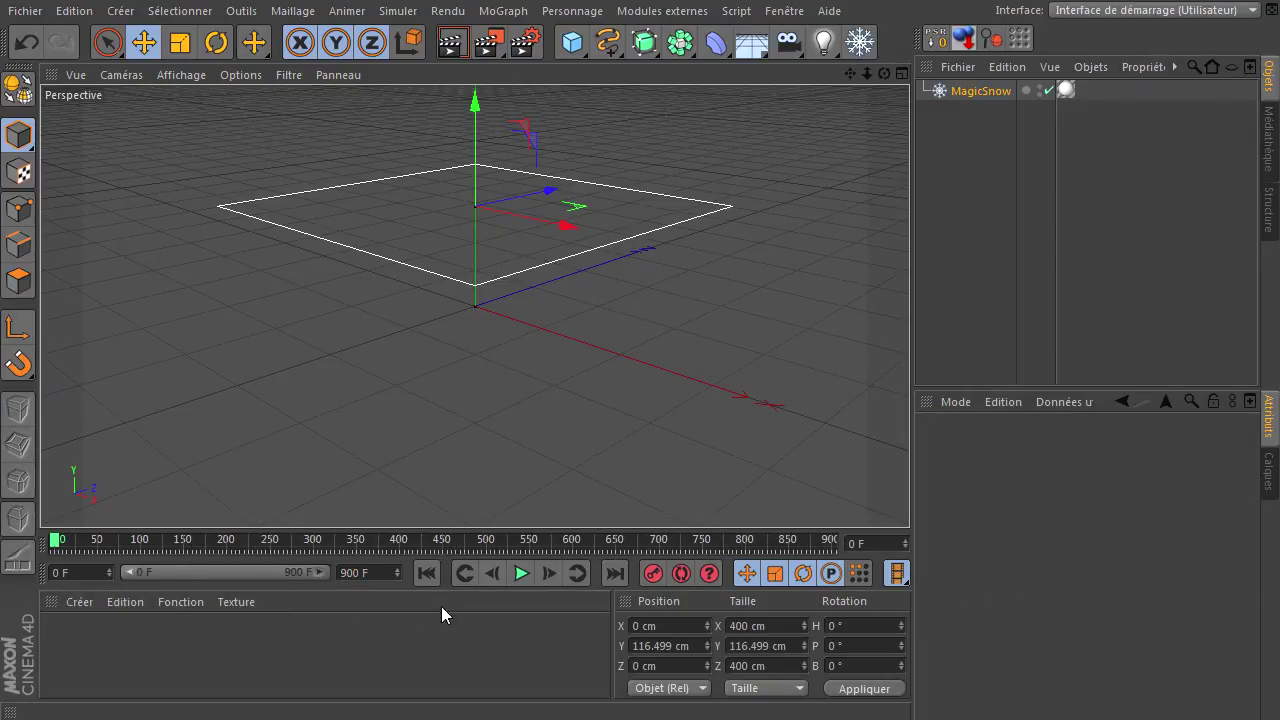
Step: Play the snowfall to frame 97 and render it in the viewport
click(519, 572)
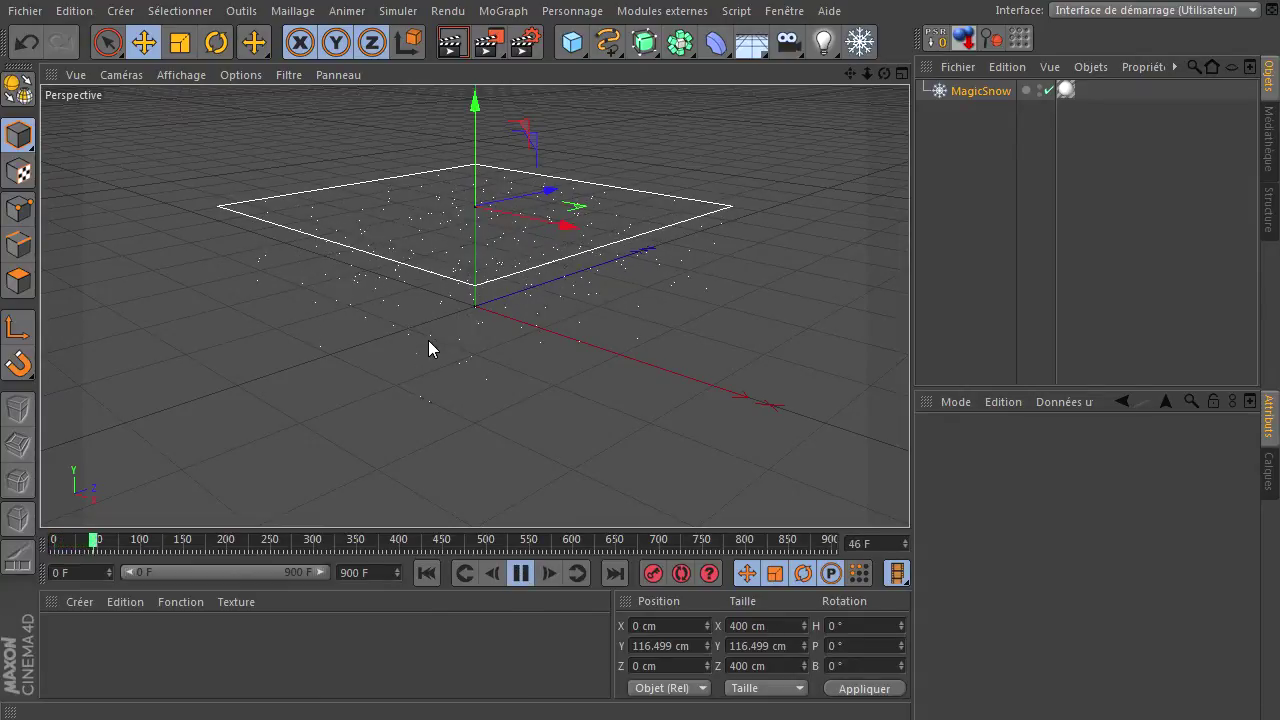
click(519, 572)
click(452, 42)
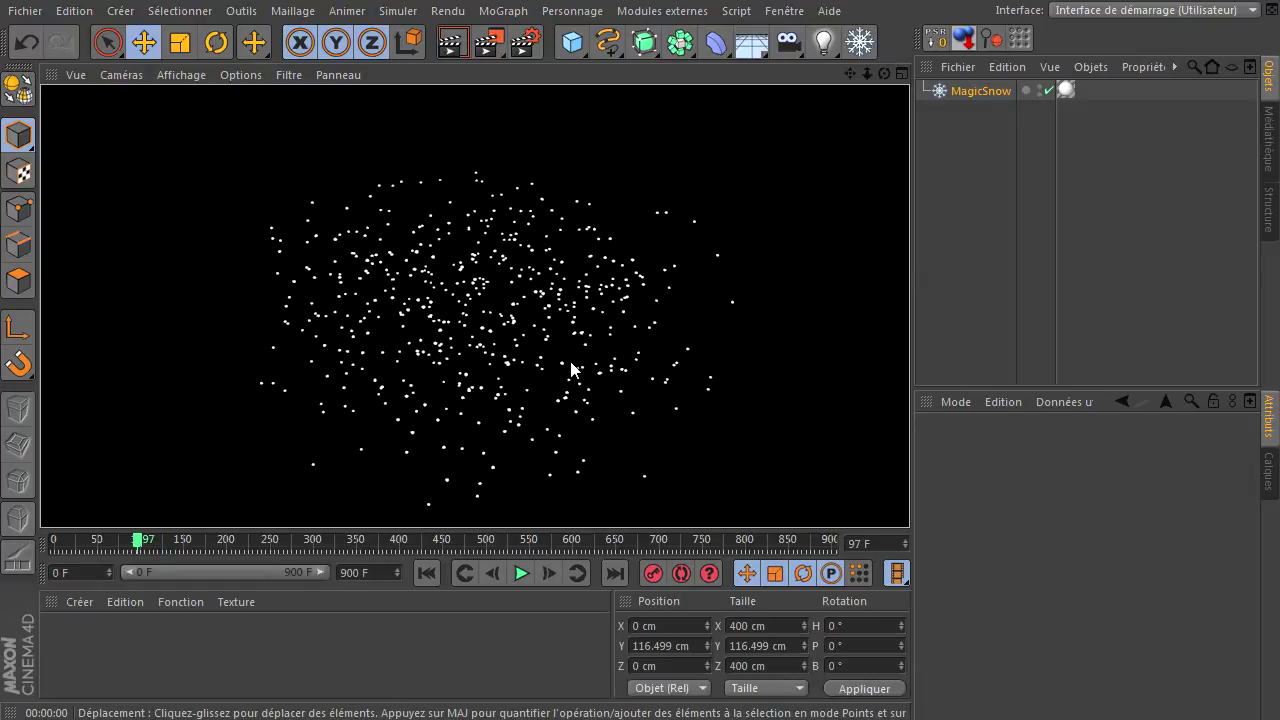
click(965, 215)
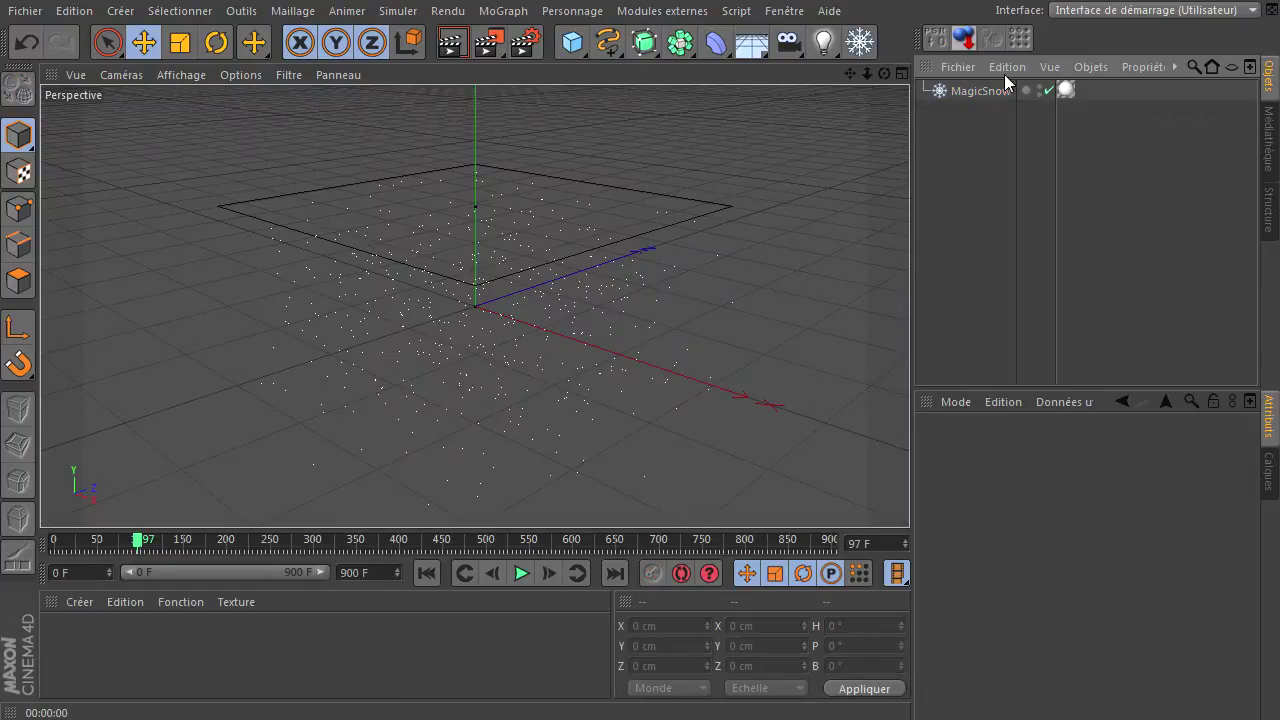
Step: Inspect the MGSnow texture and the About tab, then show the Magic Snow parameters (Quality 90 %, Speed 80)
click(1066, 90)
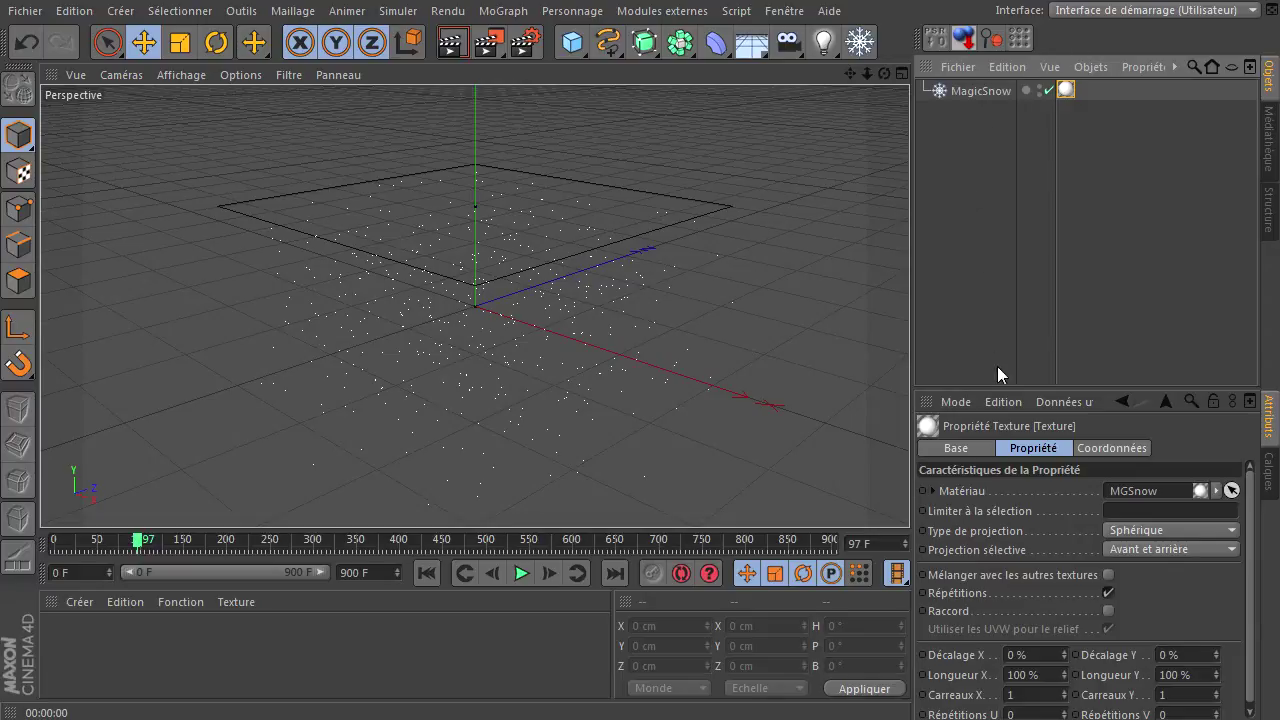
drag(1004, 390, 1015, 293)
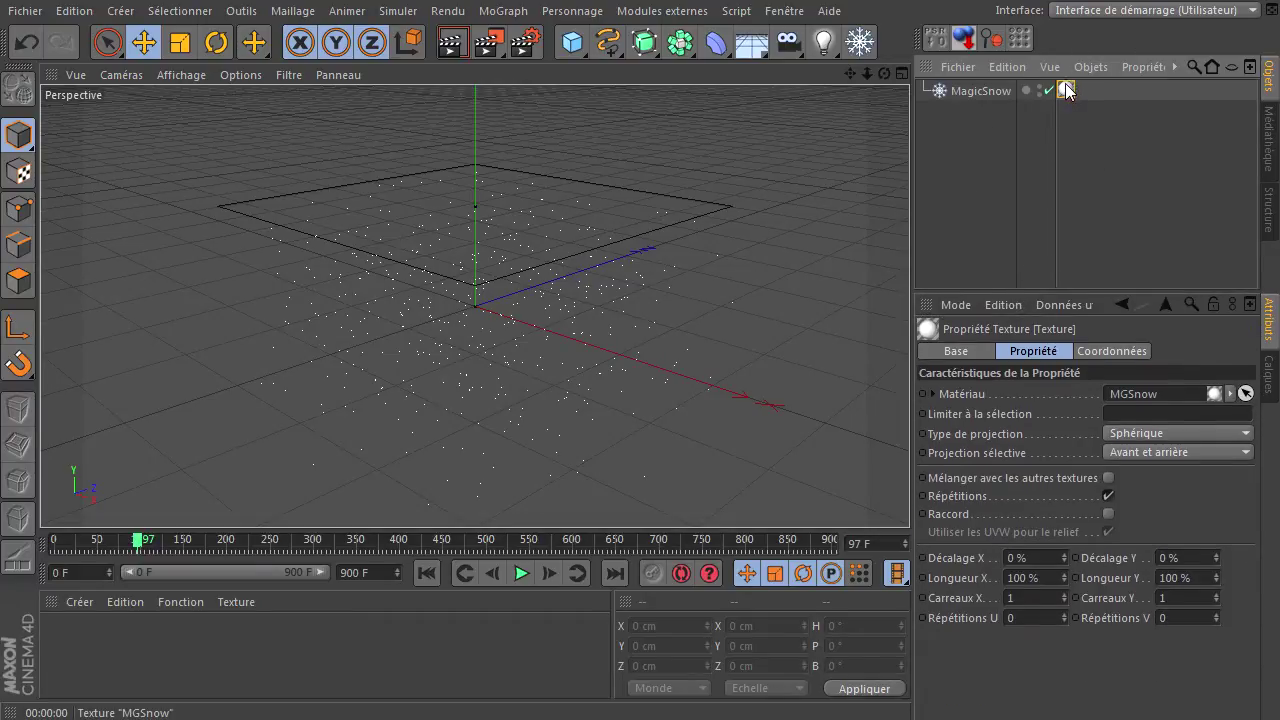
click(957, 92)
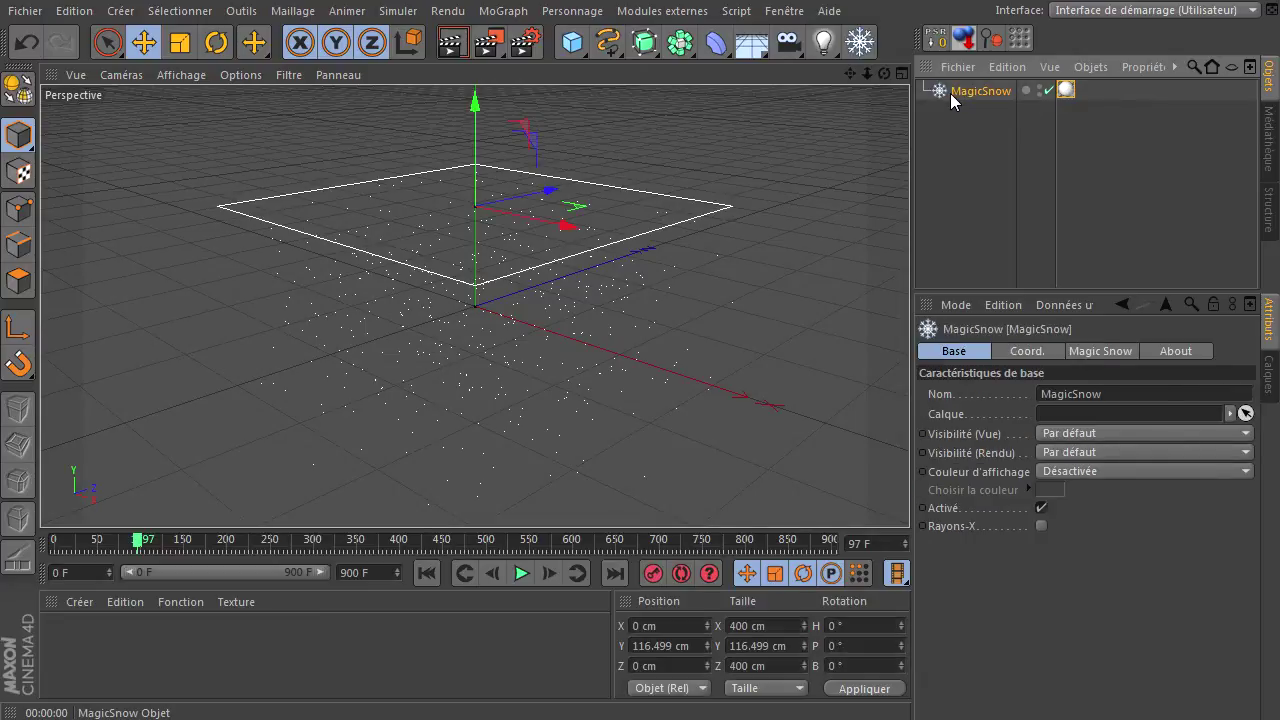
click(1182, 349)
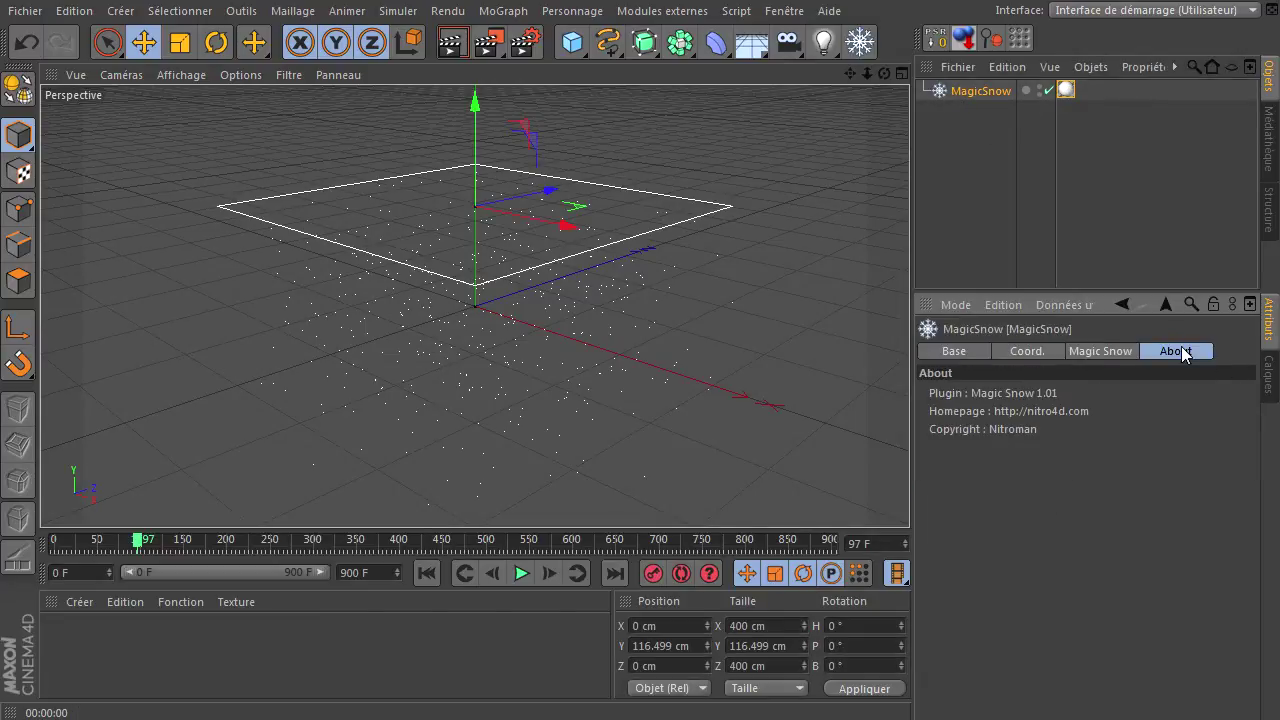
click(1108, 351)
drag(1095, 290, 1099, 243)
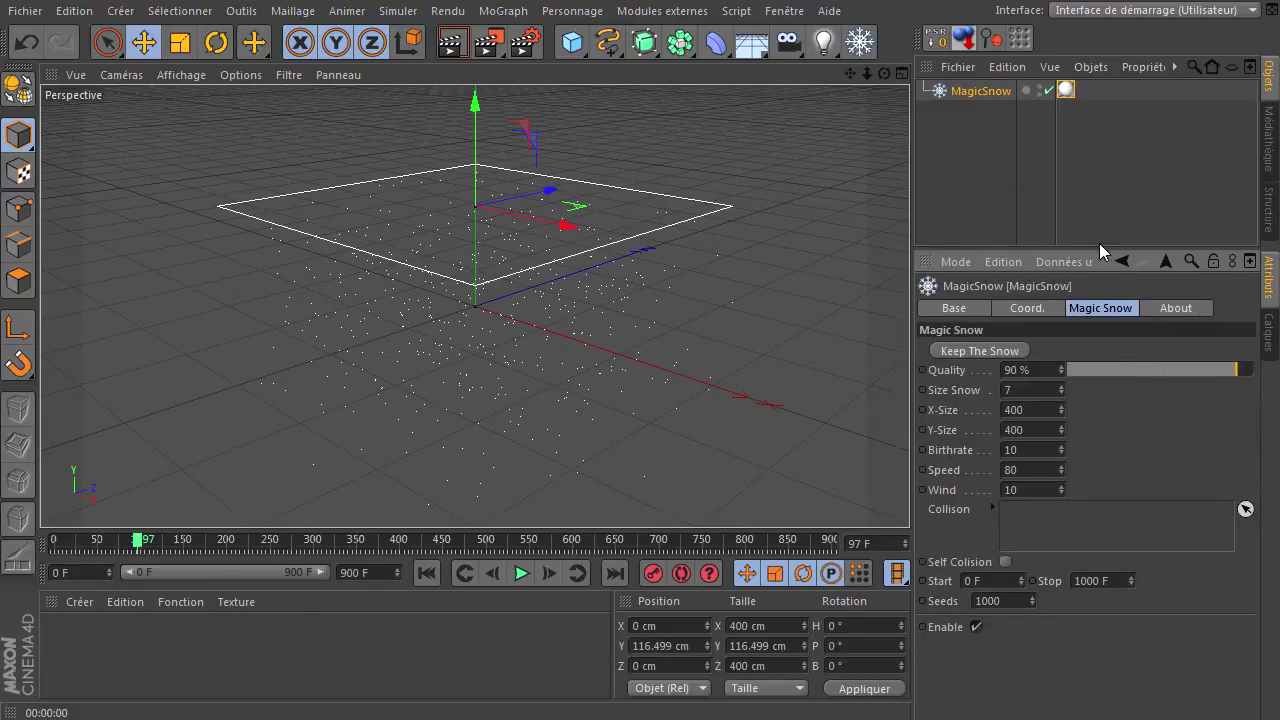
Step: Adjust the emitter's Y-Size and preview the snowfall at Birthrate 100
click(425, 574)
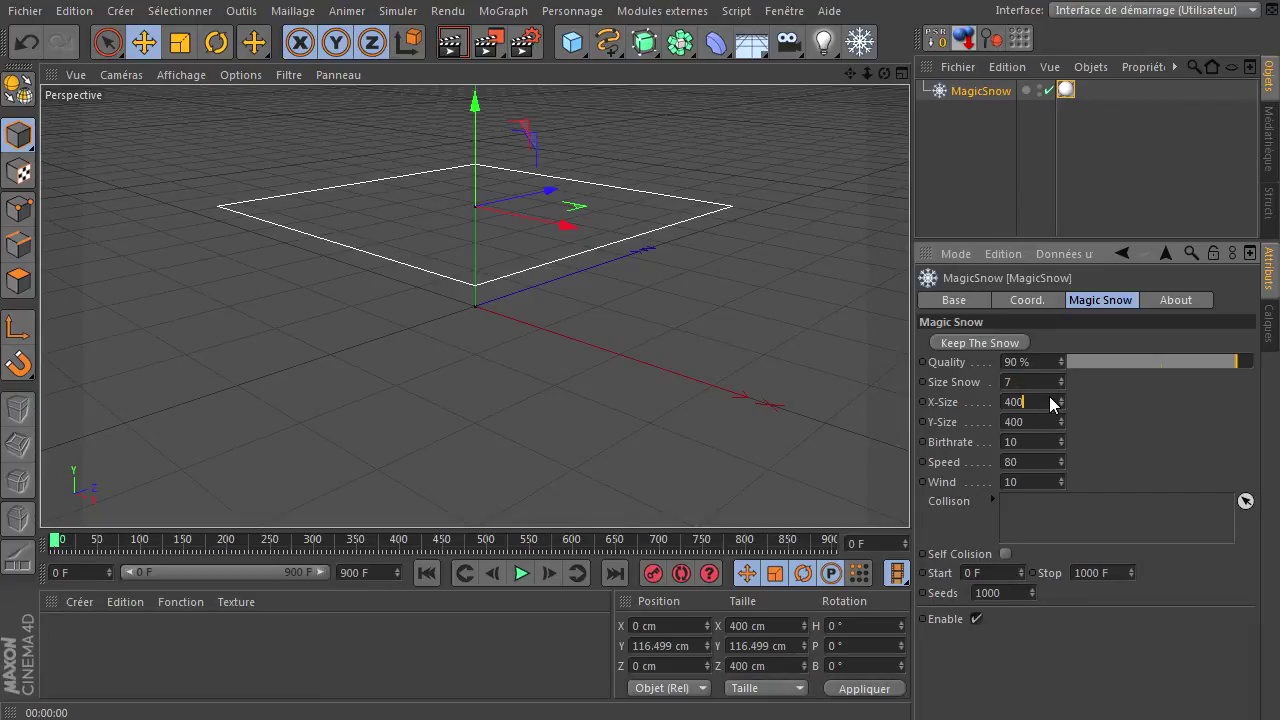
click(1039, 422)
click(520, 573)
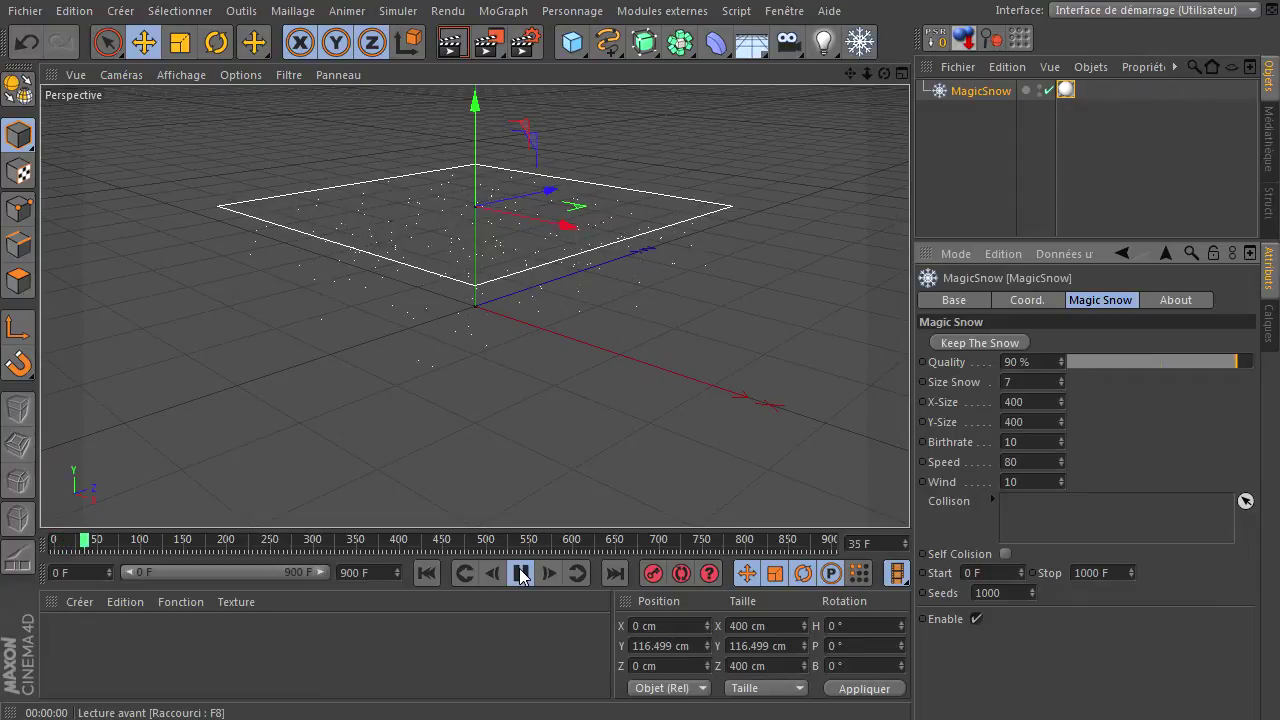
click(520, 573)
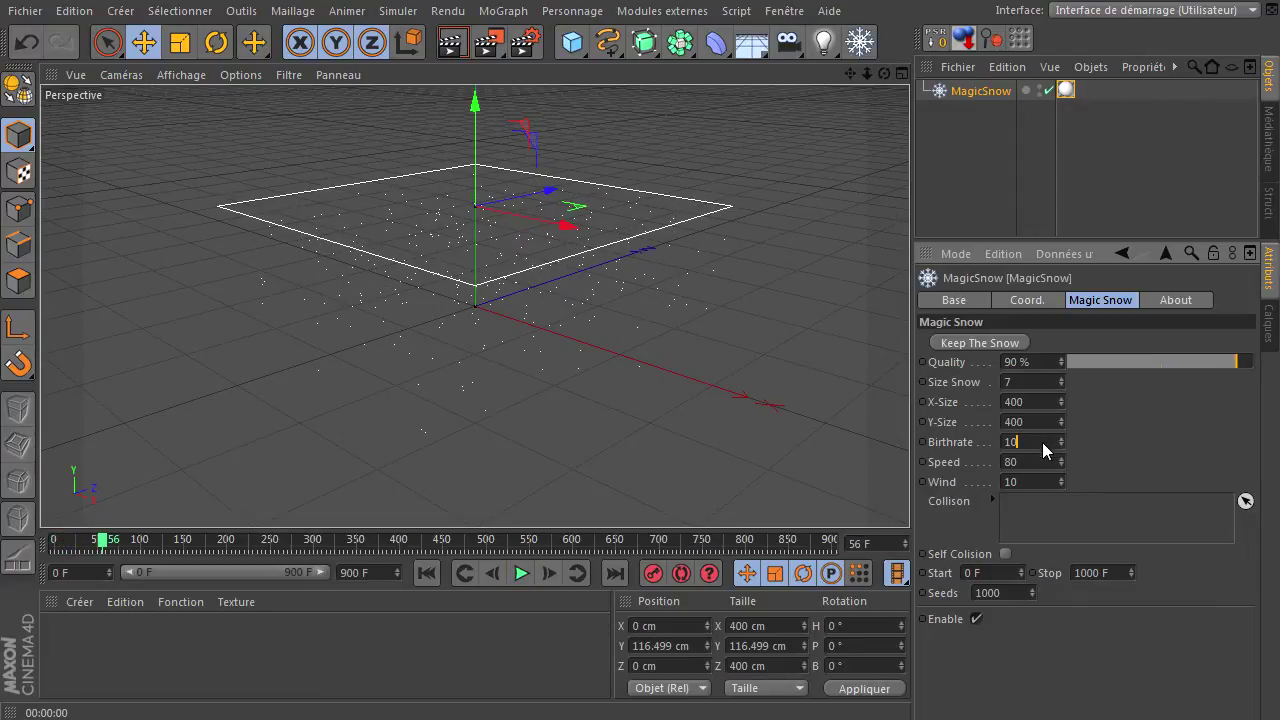
click(426, 573)
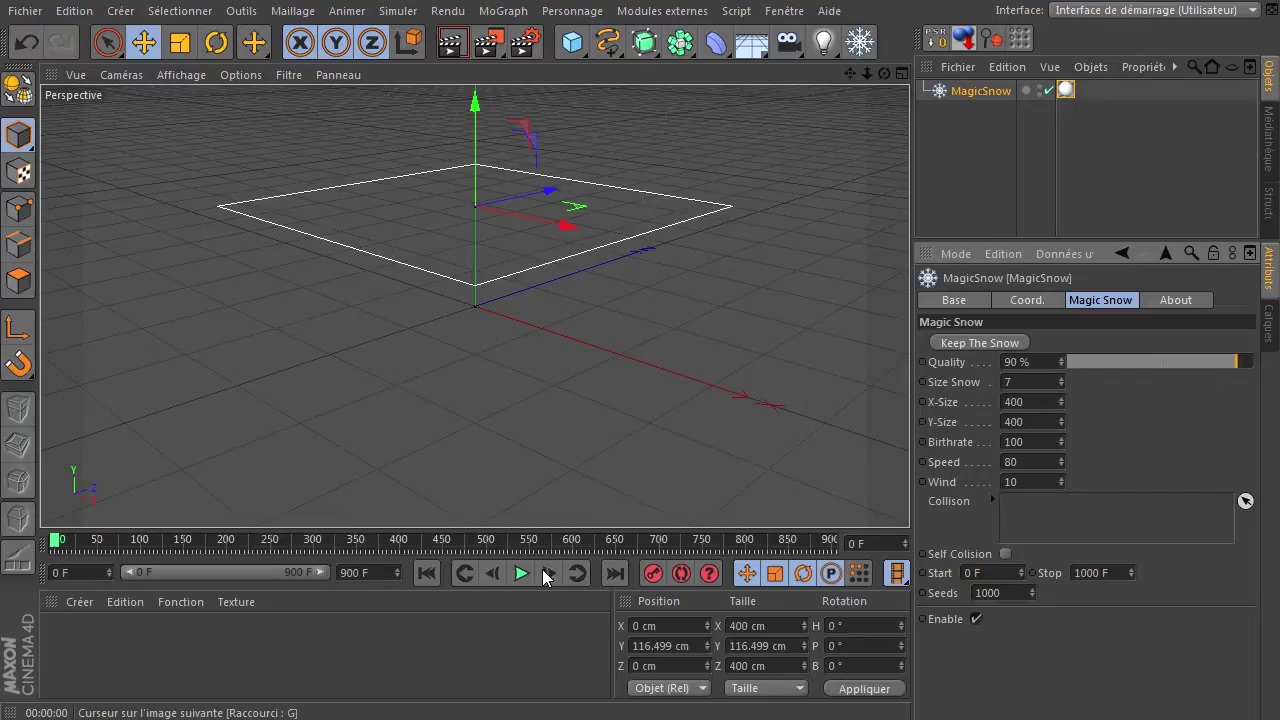
click(521, 573)
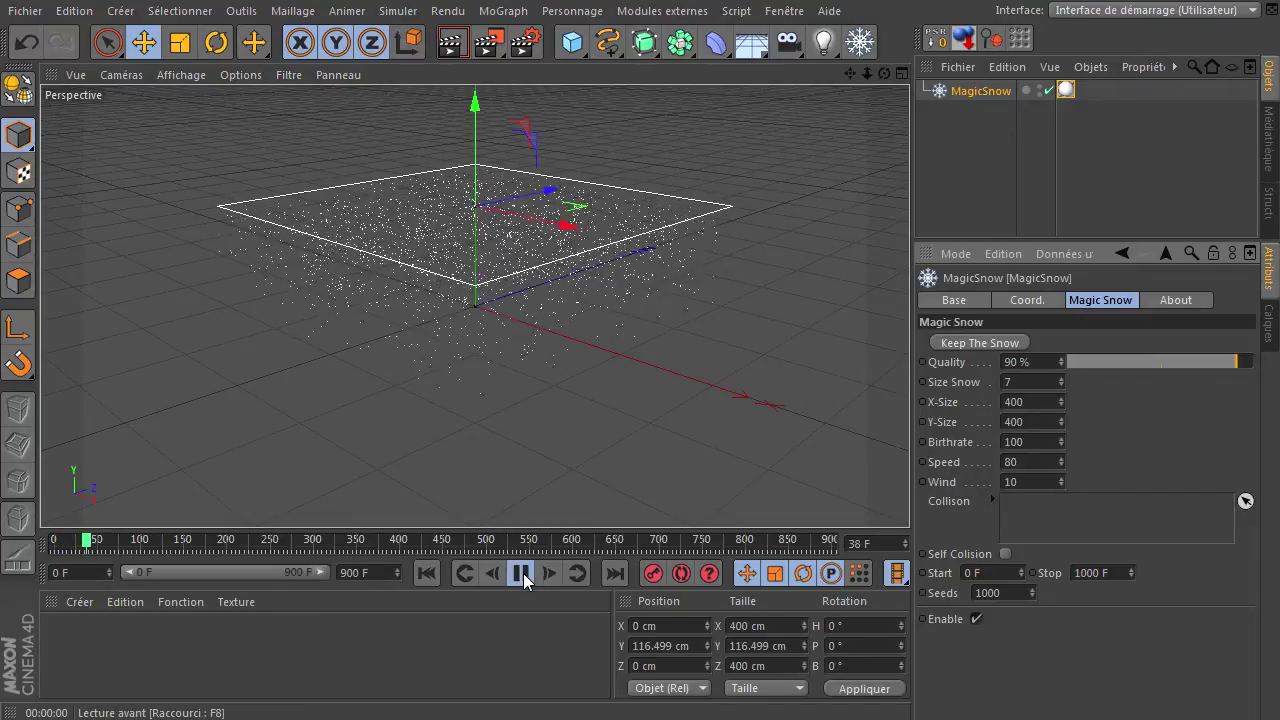
click(521, 573)
Step: Keep Birthrate at 100, set Speed to 800, and replay the faster snowfall
double_click(1015, 441)
key(Return)
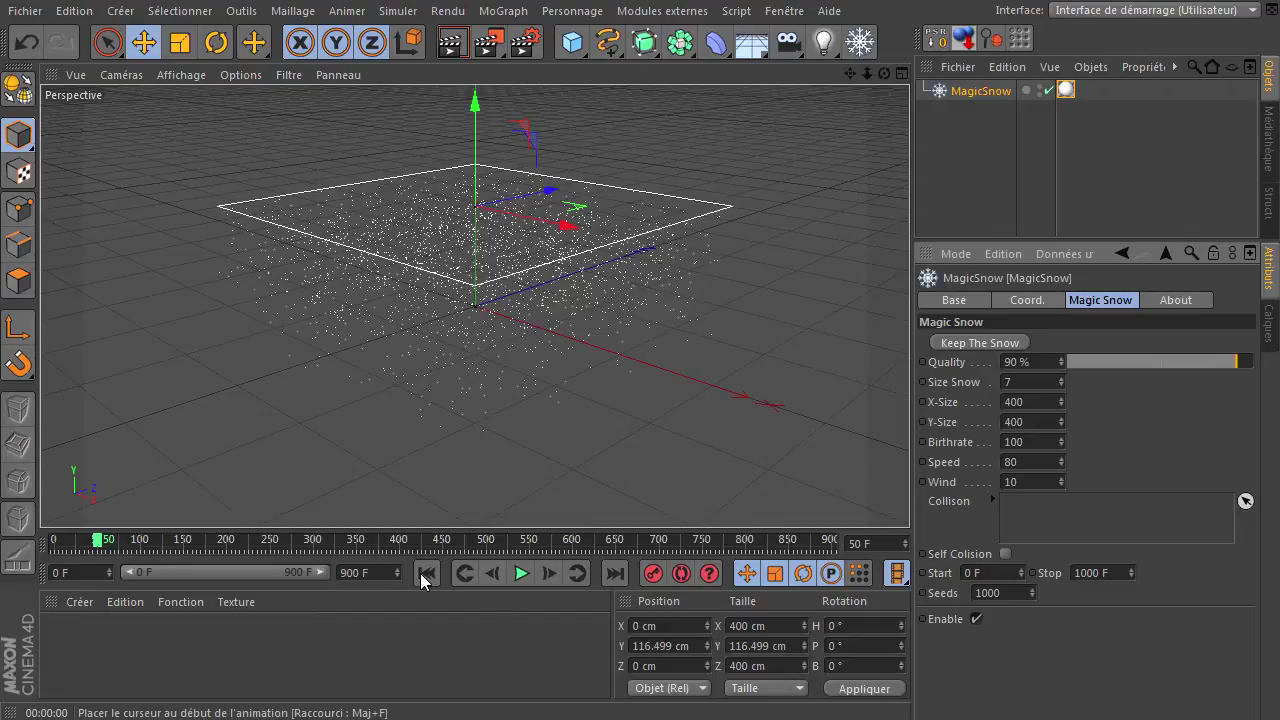
click(426, 573)
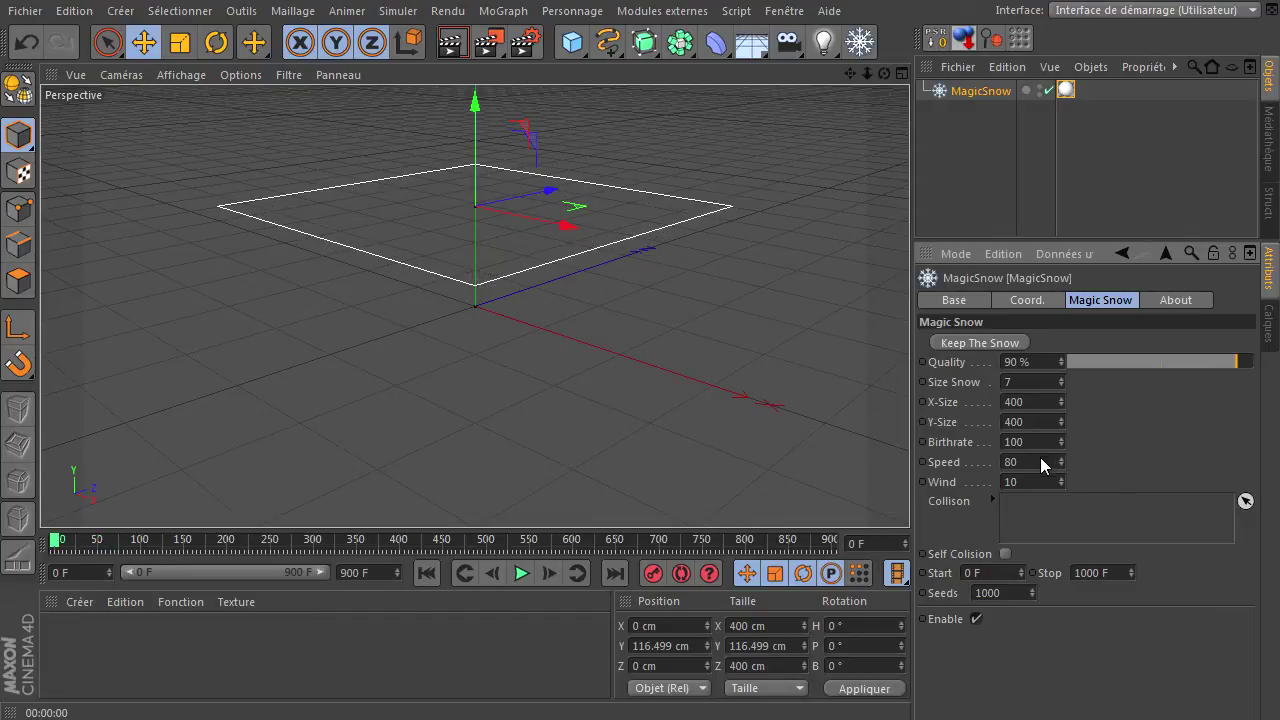
click(1013, 462)
click(521, 573)
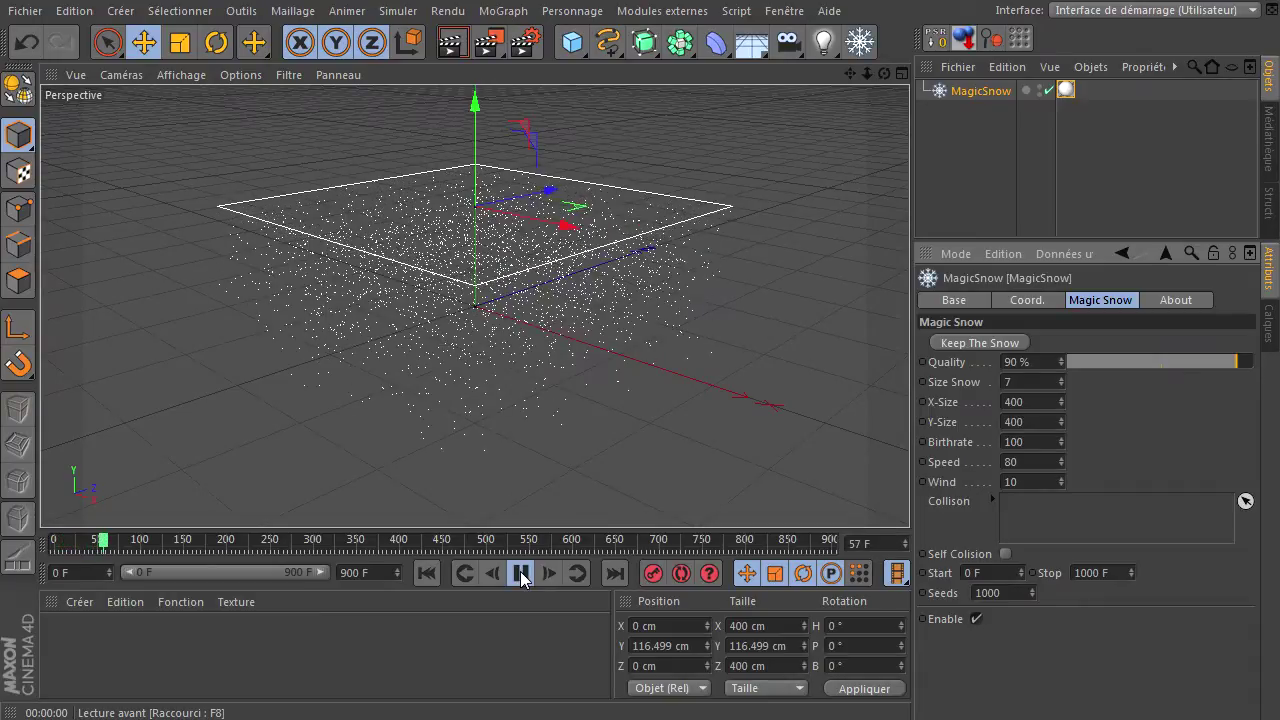
click(521, 573)
text(0)
click(426, 573)
click(521, 573)
Step: Set Speed back to 80 and preview the snowfall with Wind at 100
click(514, 577)
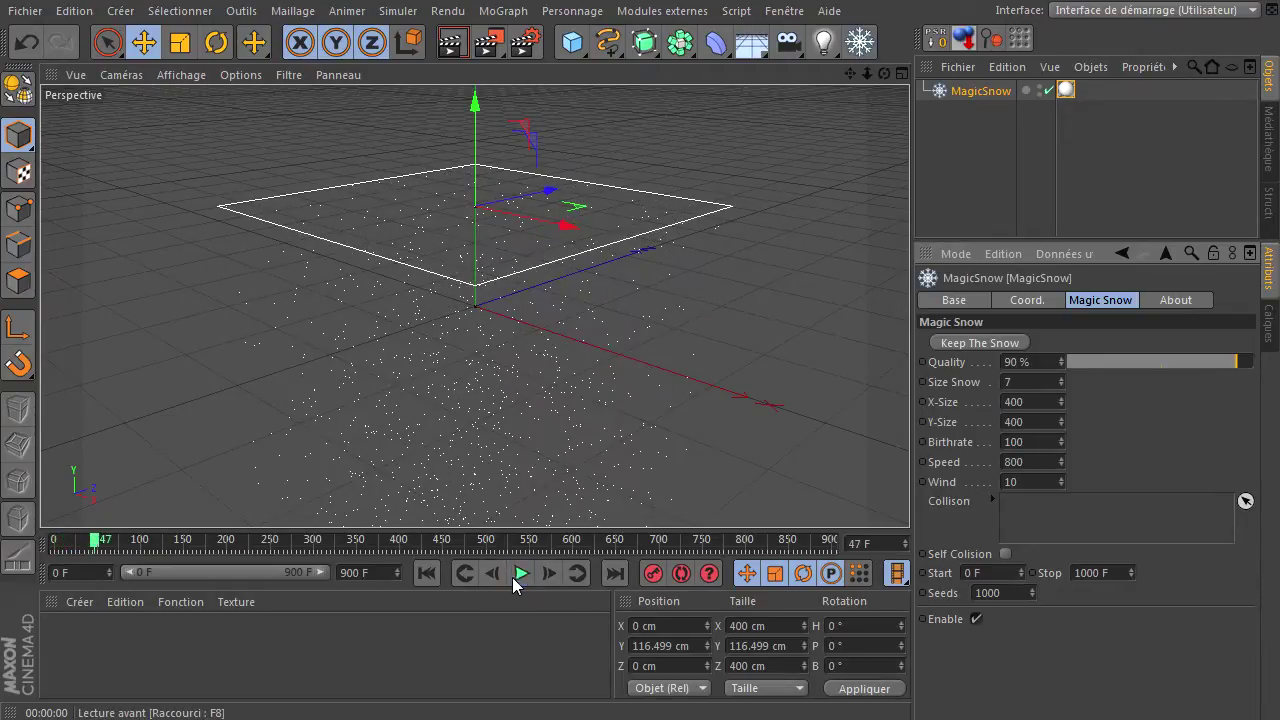
click(426, 575)
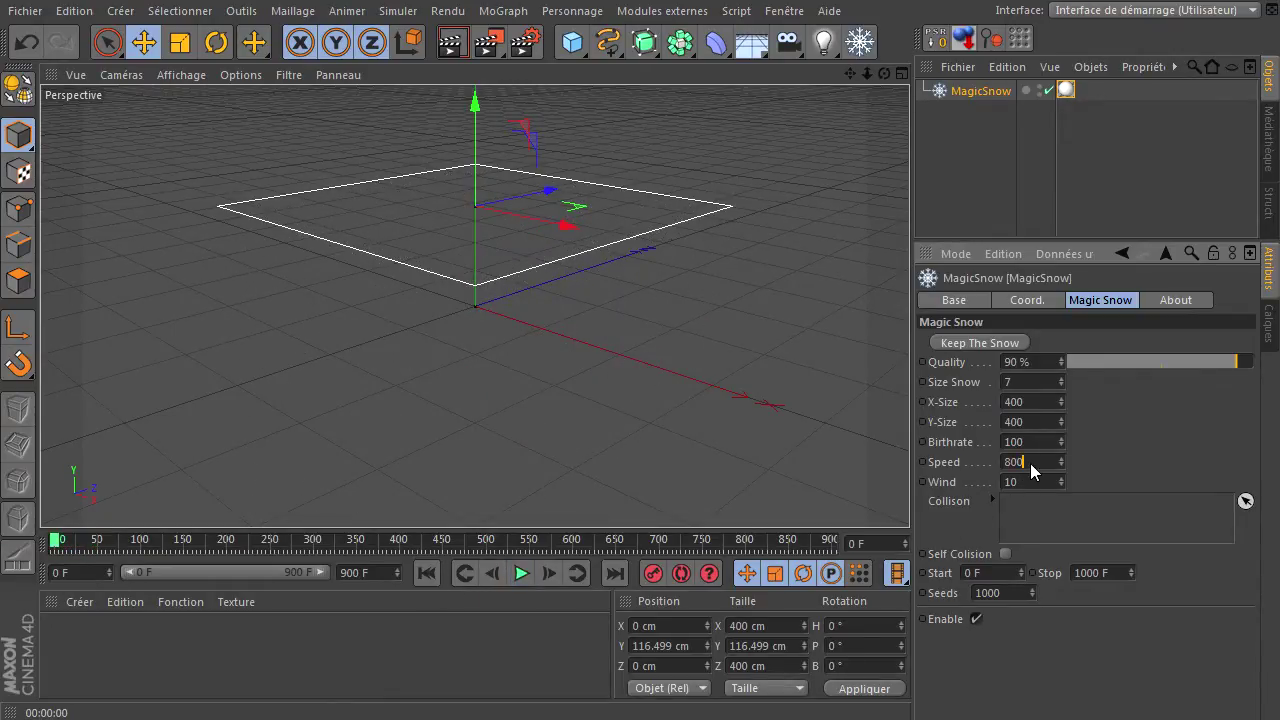
text(80)
key(Return)
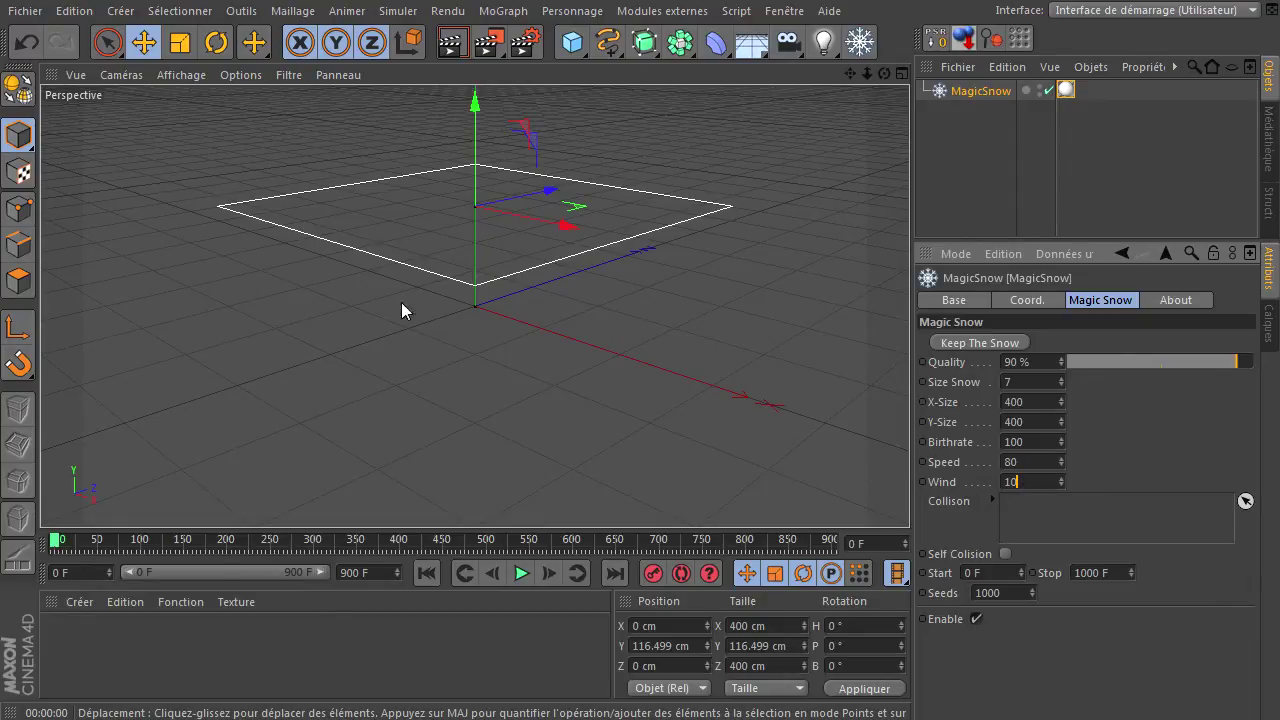
click(521, 573)
text(0)
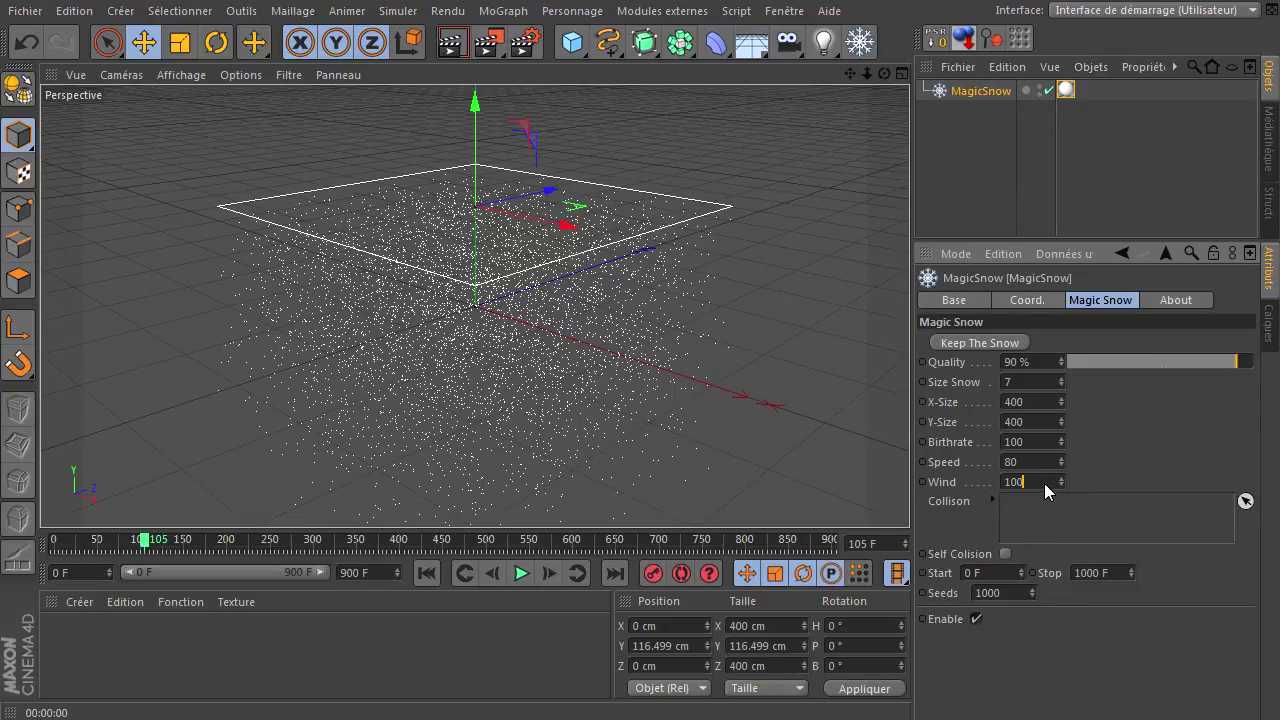
Step: Replay the snowfall with Wind reset to 10, then add a 100 cm Sphere at the origin
click(429, 573)
click(522, 572)
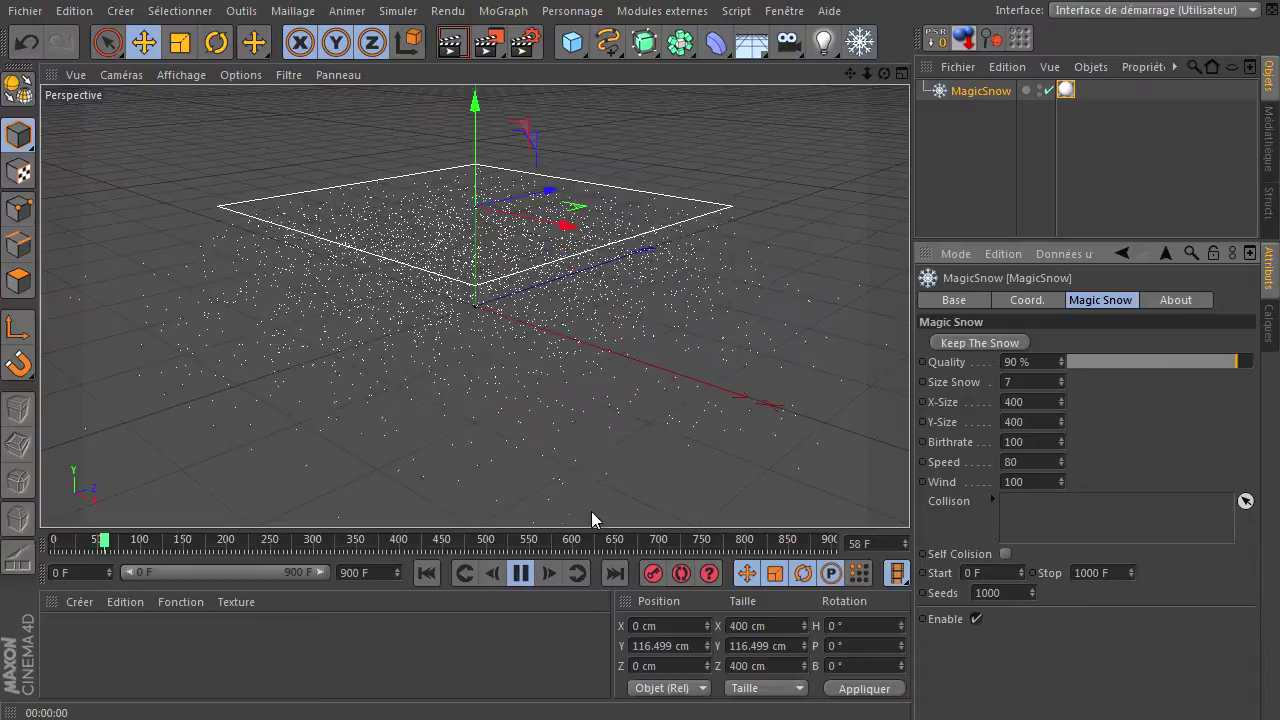
click(521, 573)
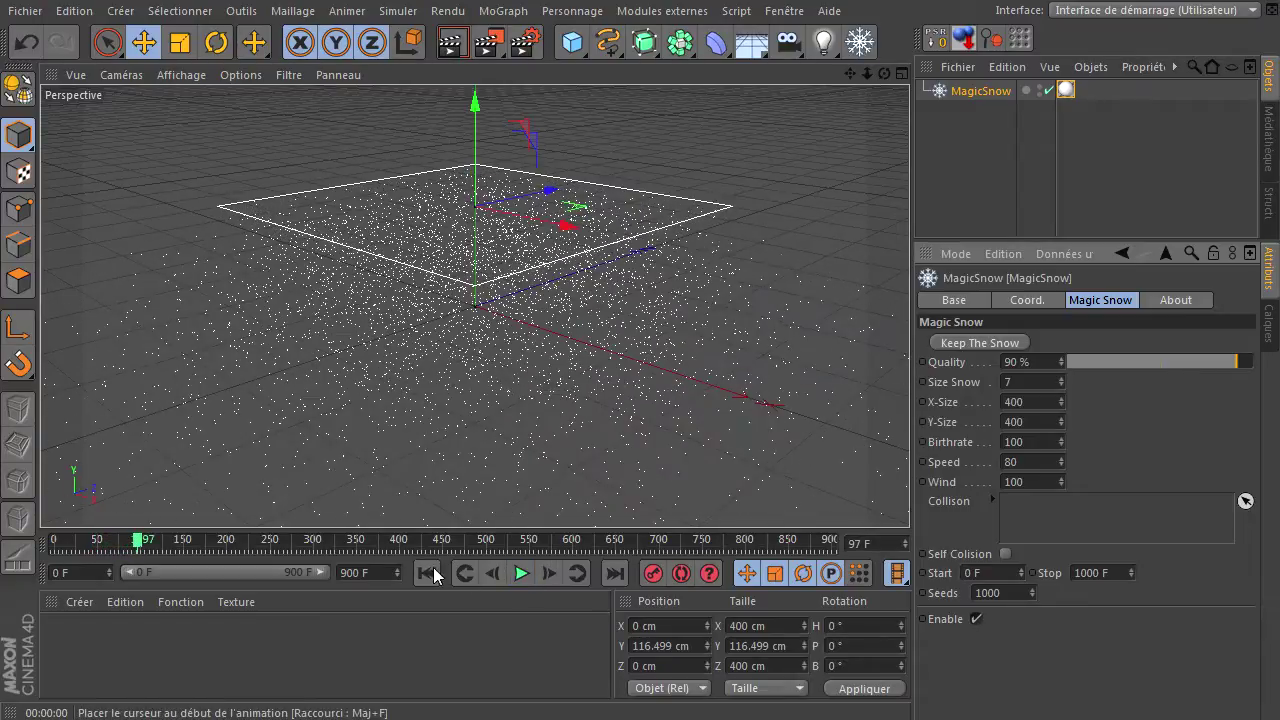
click(433, 570)
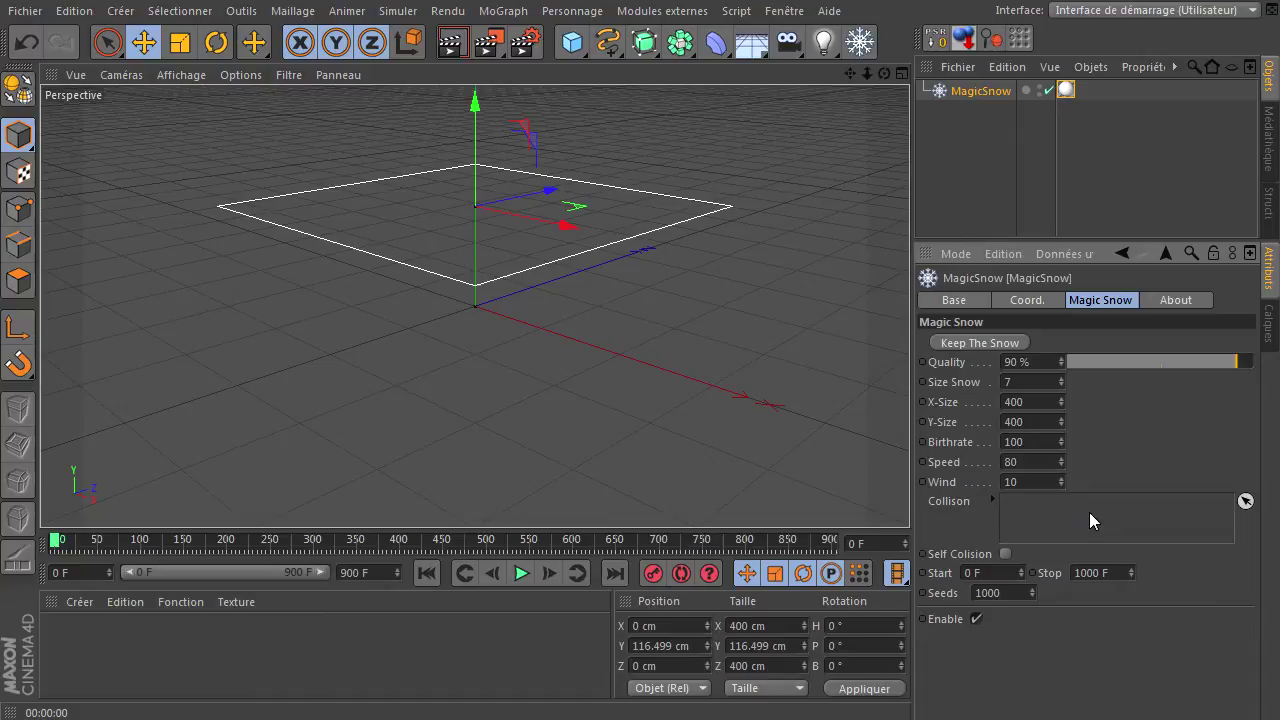
text(10)
click(572, 42)
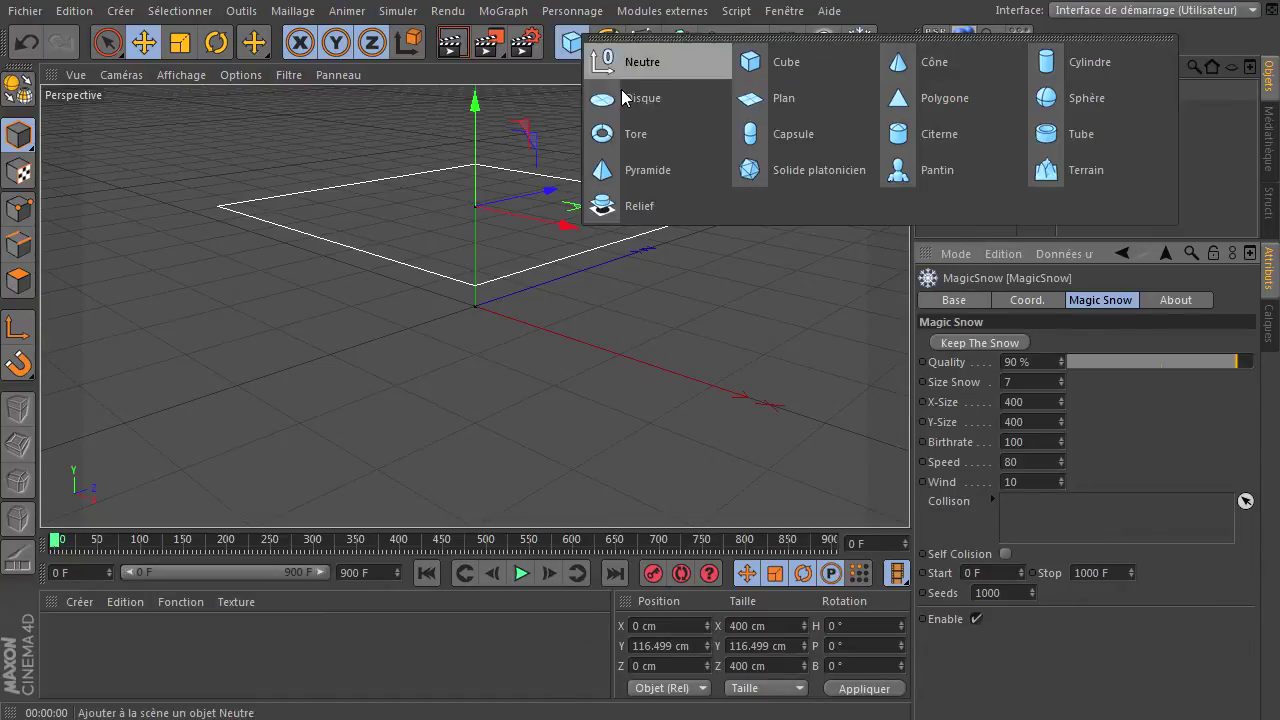
click(1080, 98)
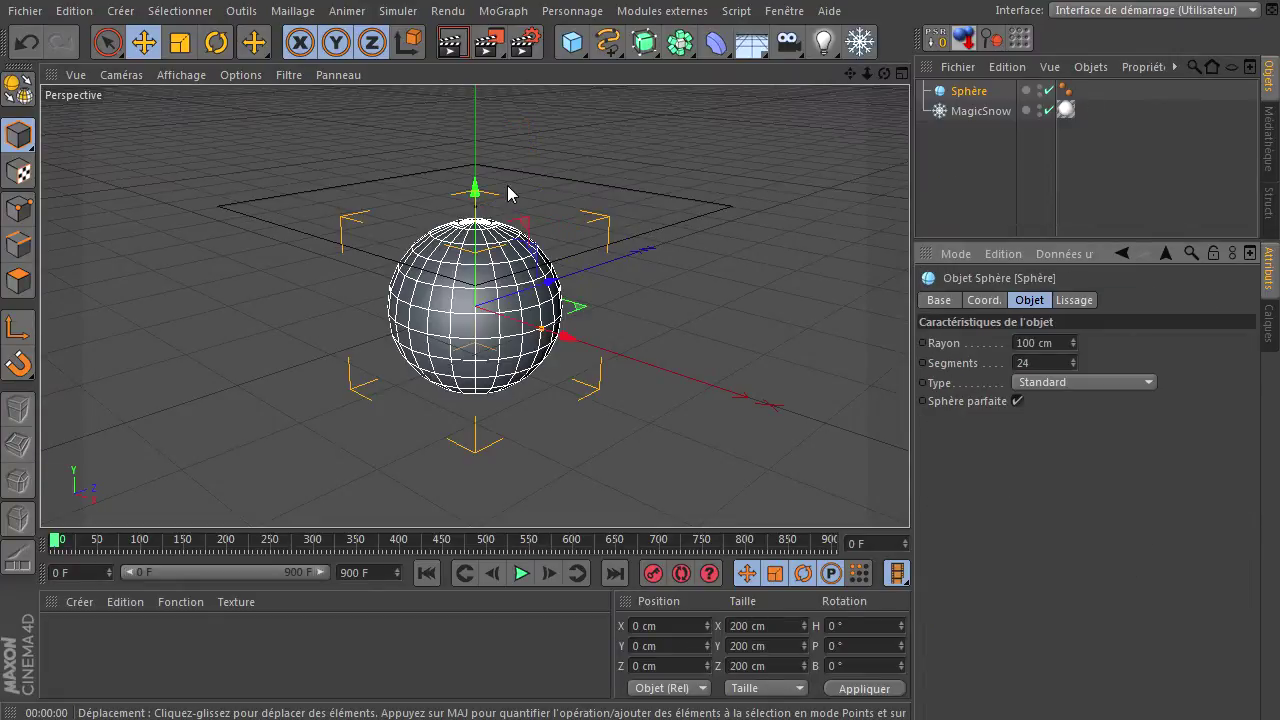
Step: Lower the sphere to Y −116.682 cm and preview the snow falling around it
drag(476, 191, 505, 287)
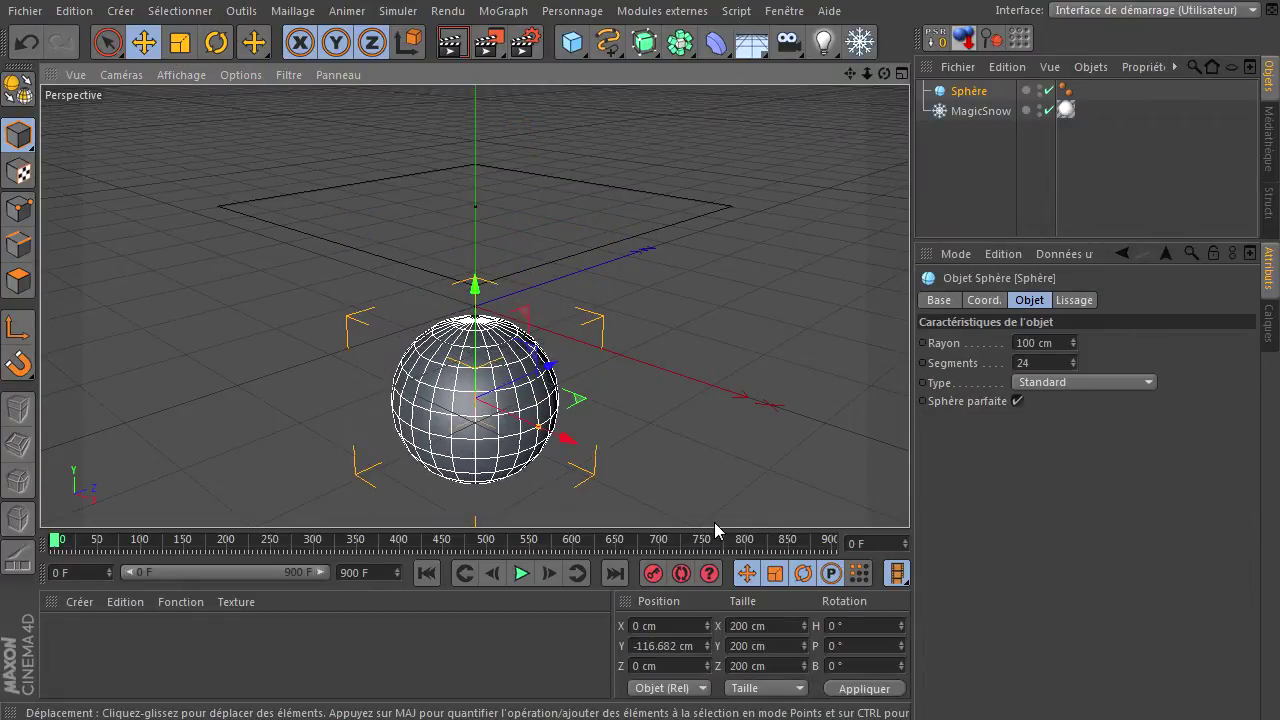
click(521, 573)
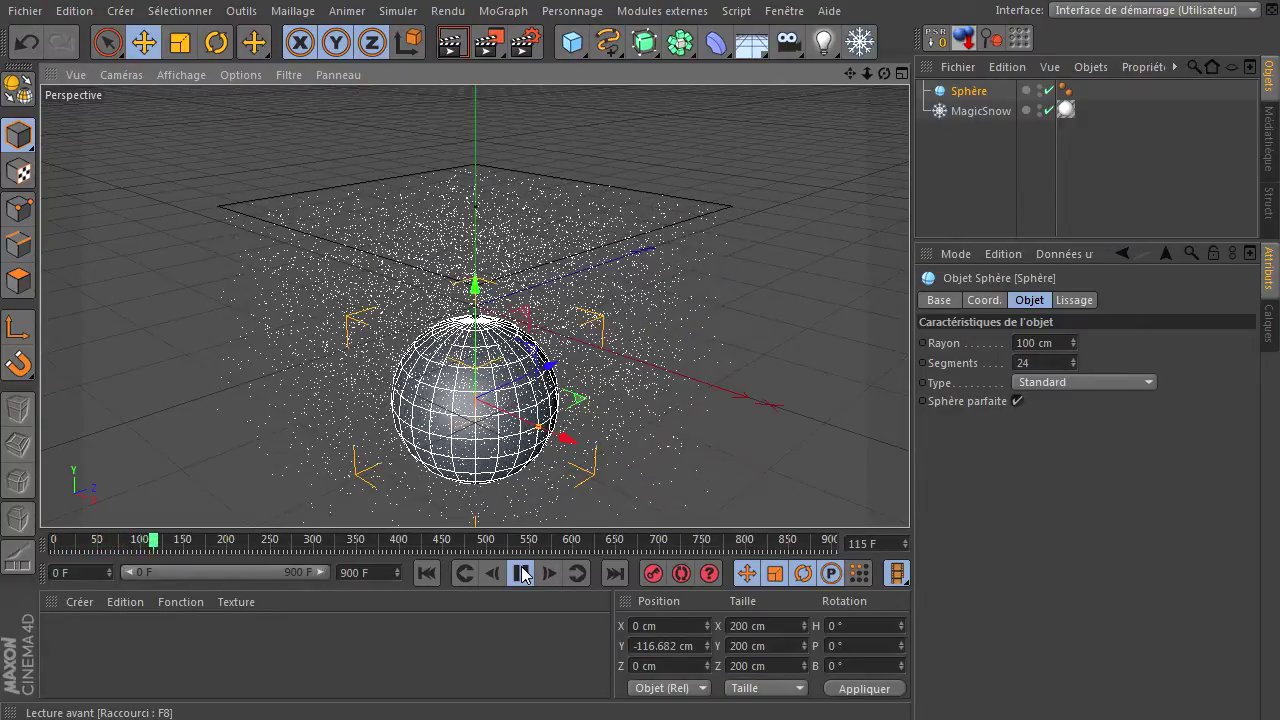
click(521, 573)
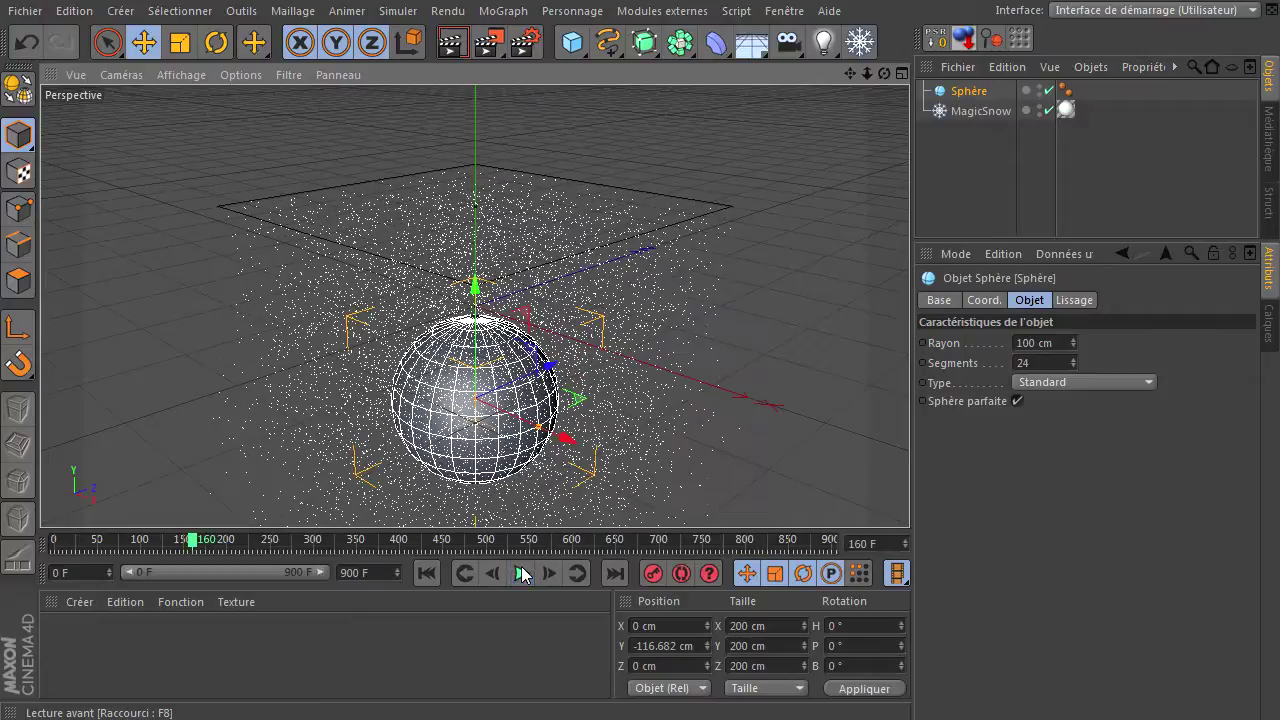
click(426, 572)
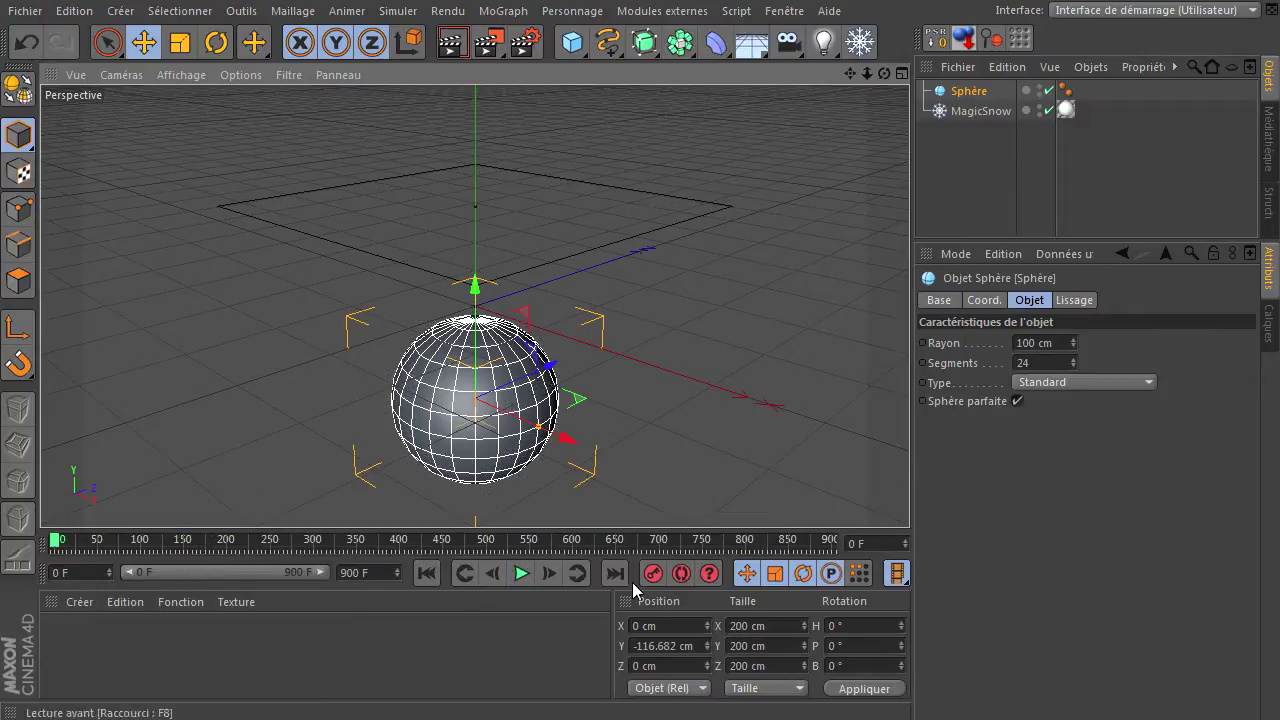
Step: Add the Sphère to MagicSnow's Collision list, play to frame 139, and render the view
click(981, 112)
click(966, 91)
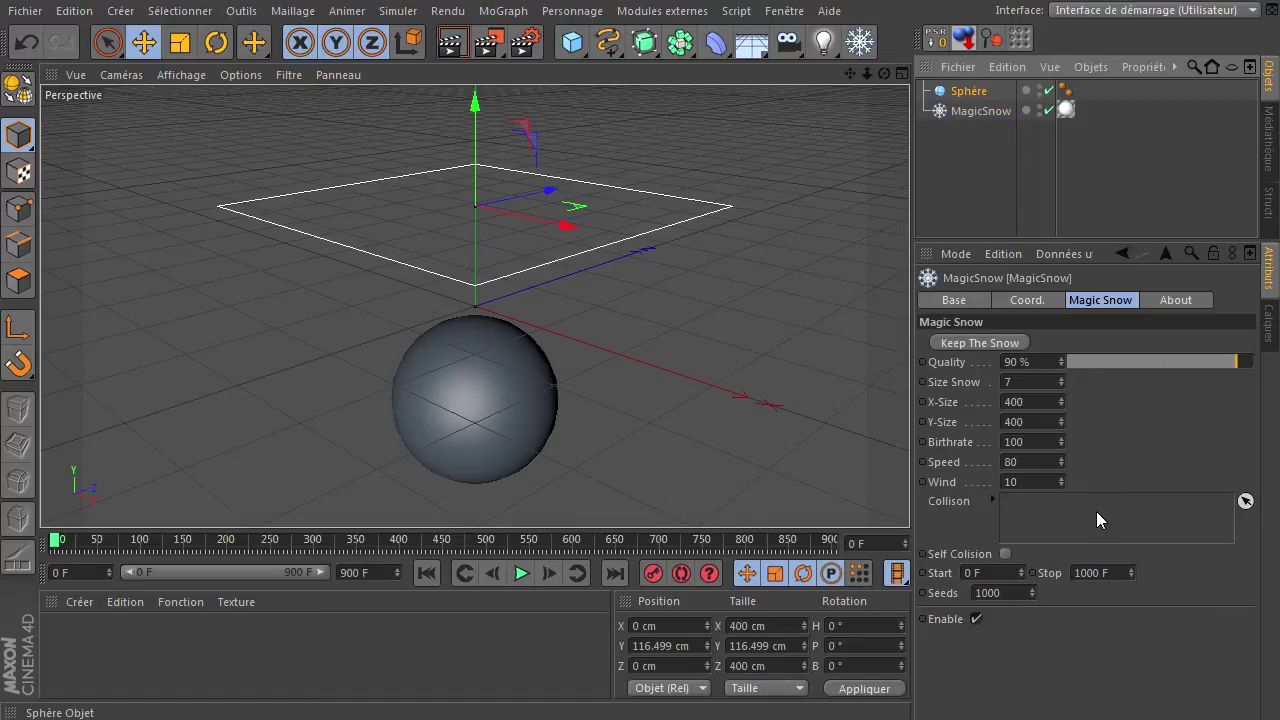
drag(1096, 511, 1096, 511)
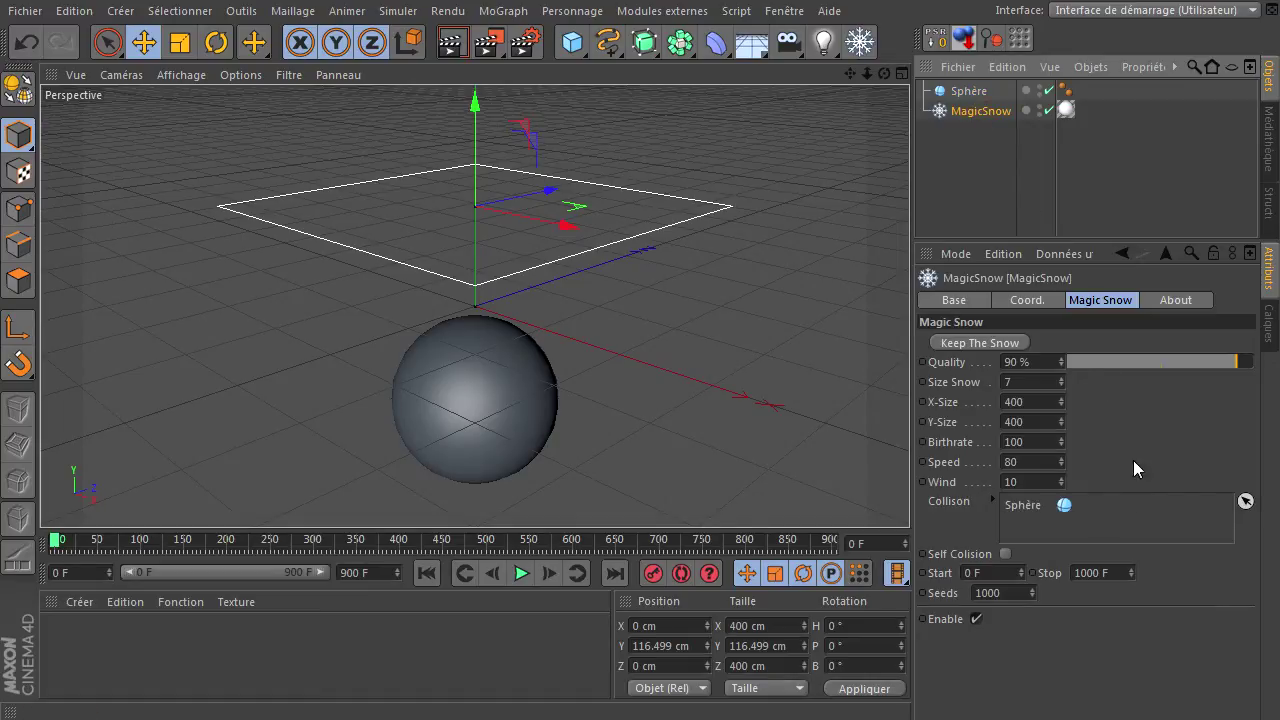
click(522, 575)
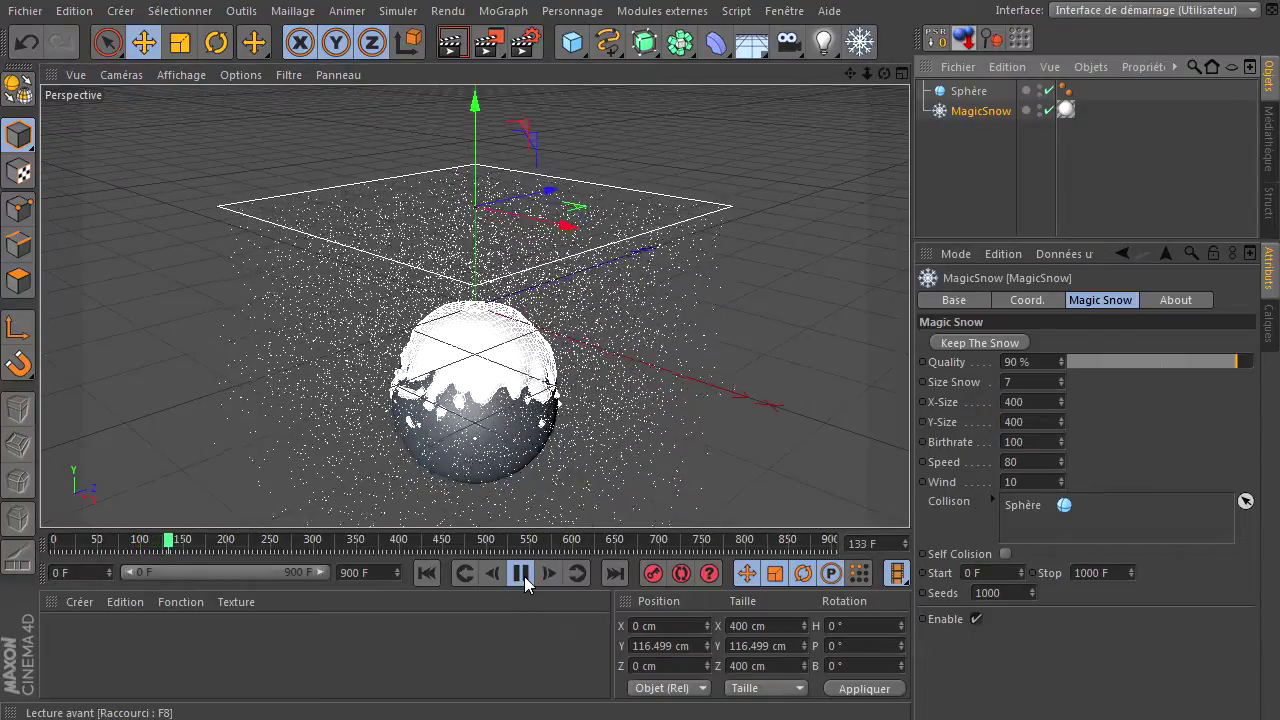
click(521, 573)
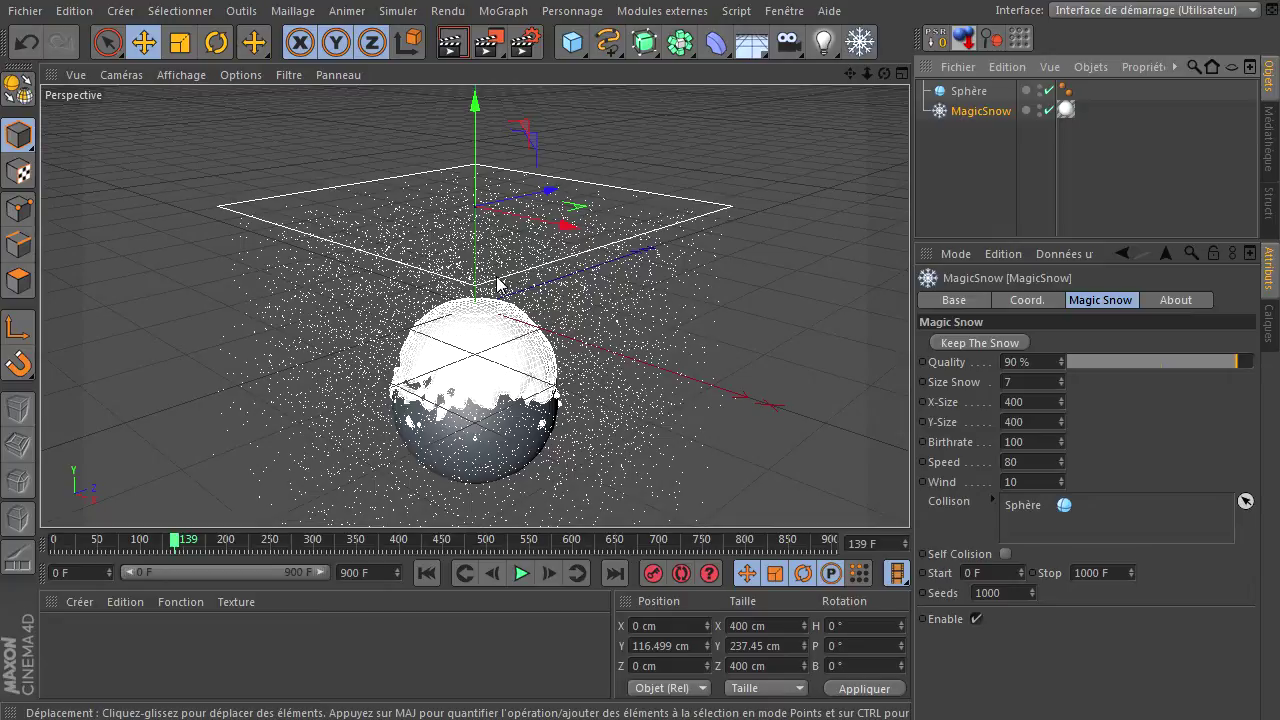
click(447, 47)
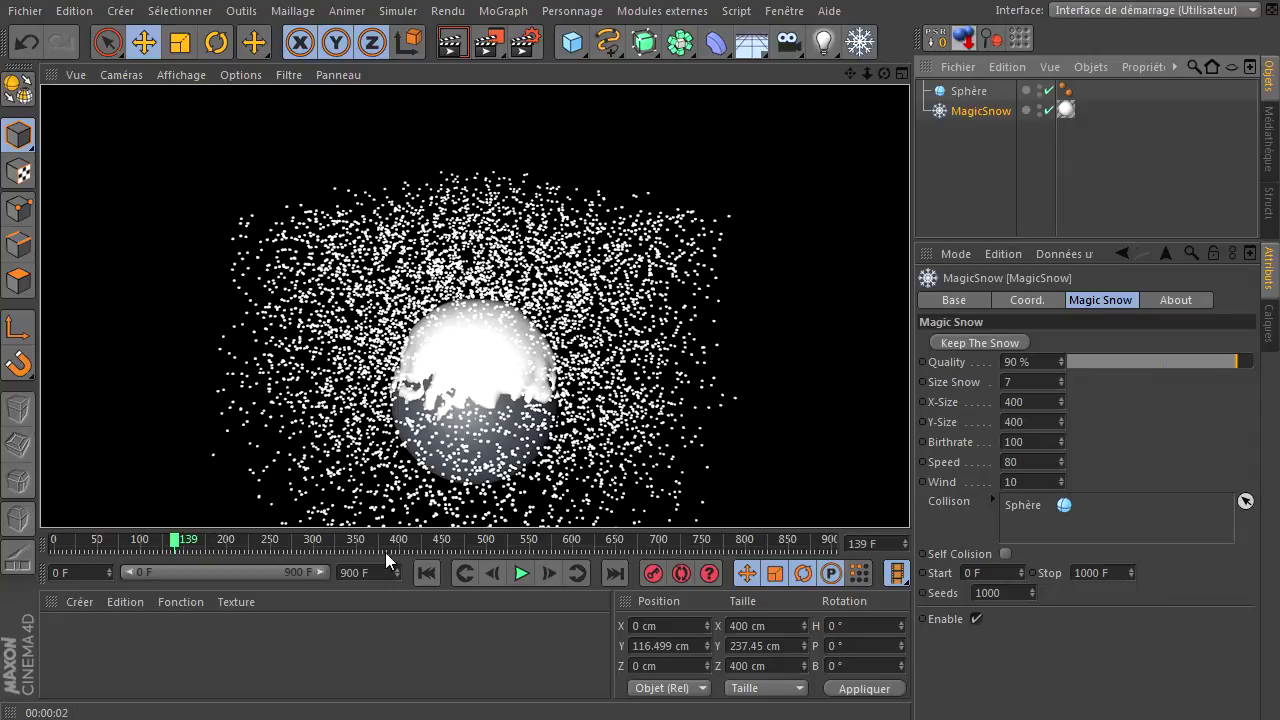
click(427, 574)
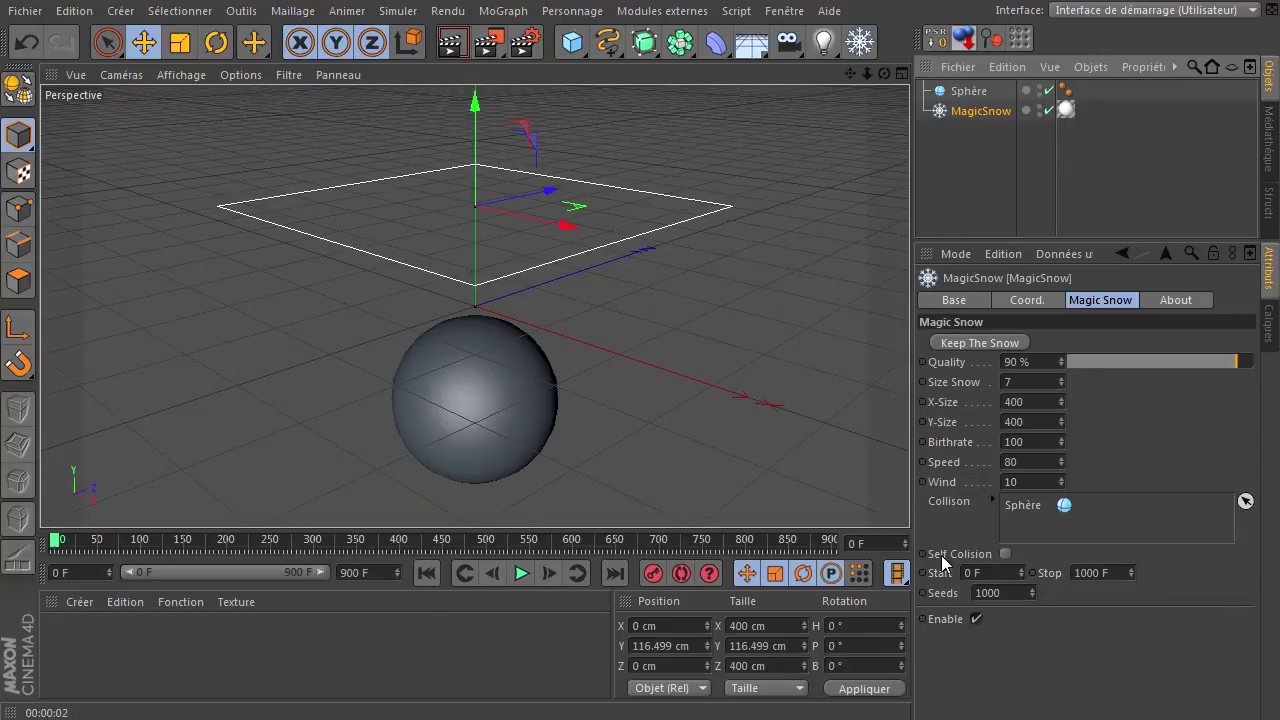
Step: Enable Self Collision, play to frame 134, render, and use Keep The Snow
click(1006, 554)
click(521, 574)
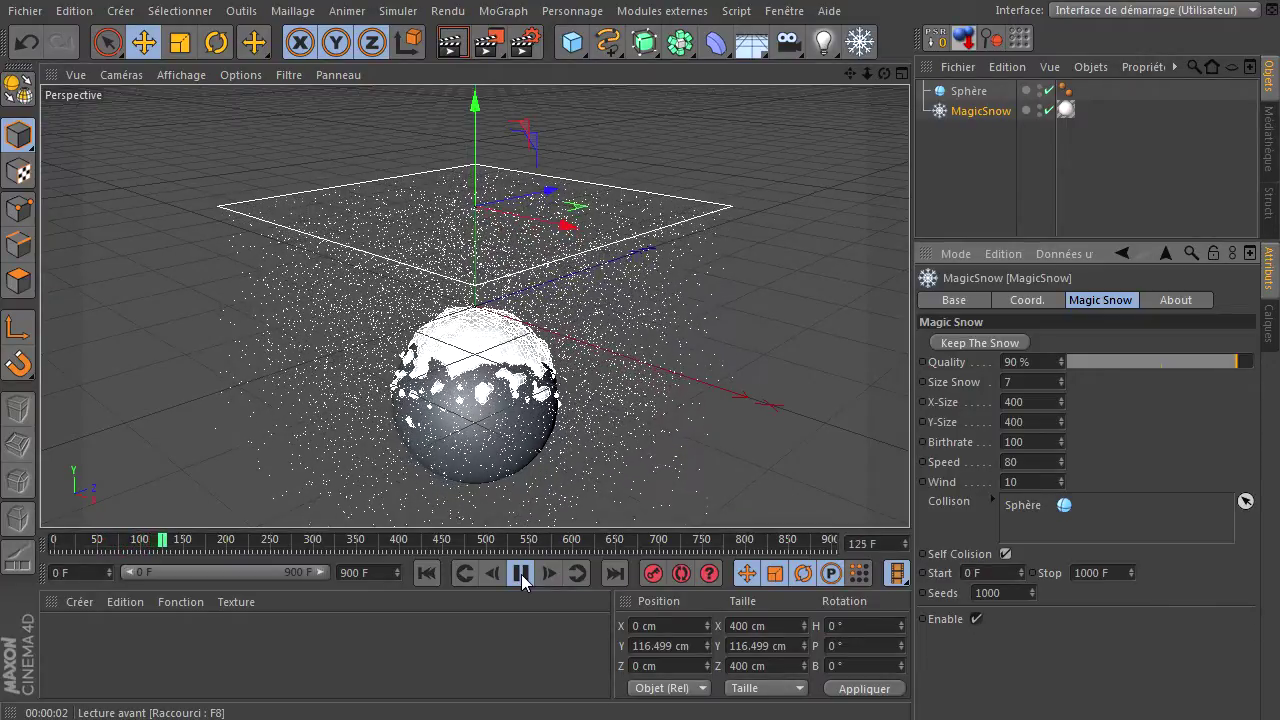
click(521, 574)
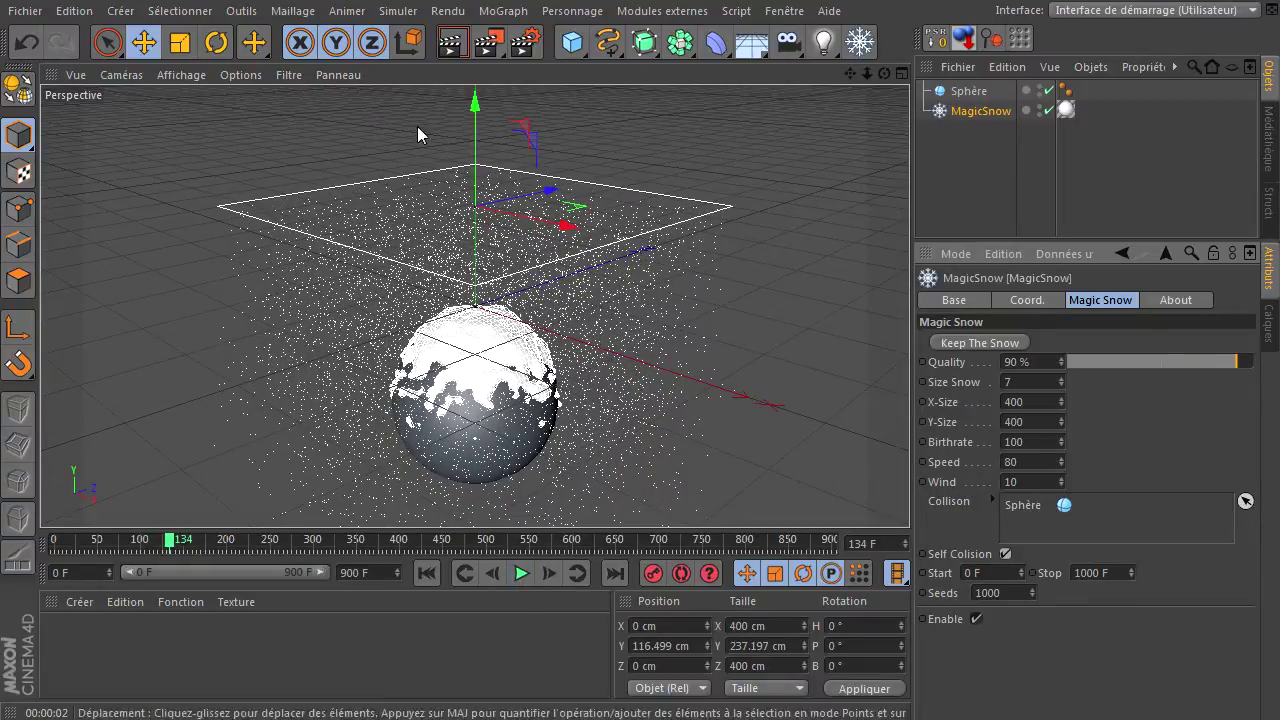
click(450, 45)
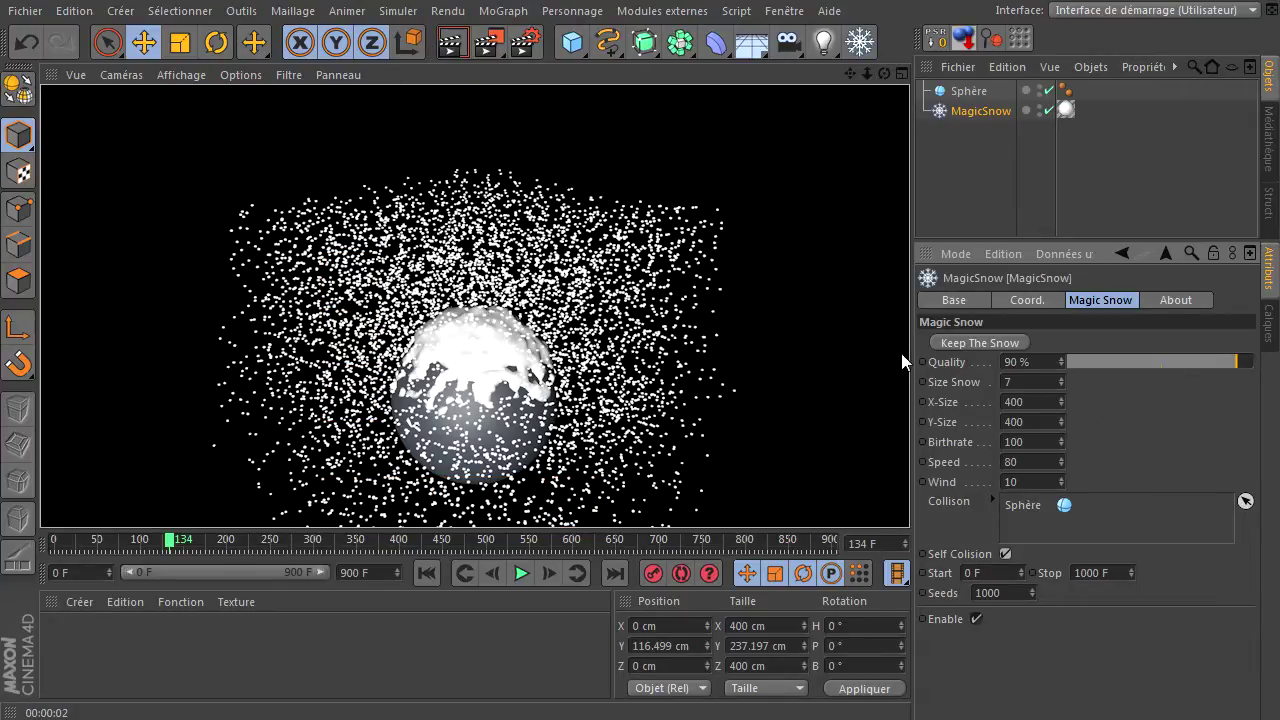
click(983, 345)
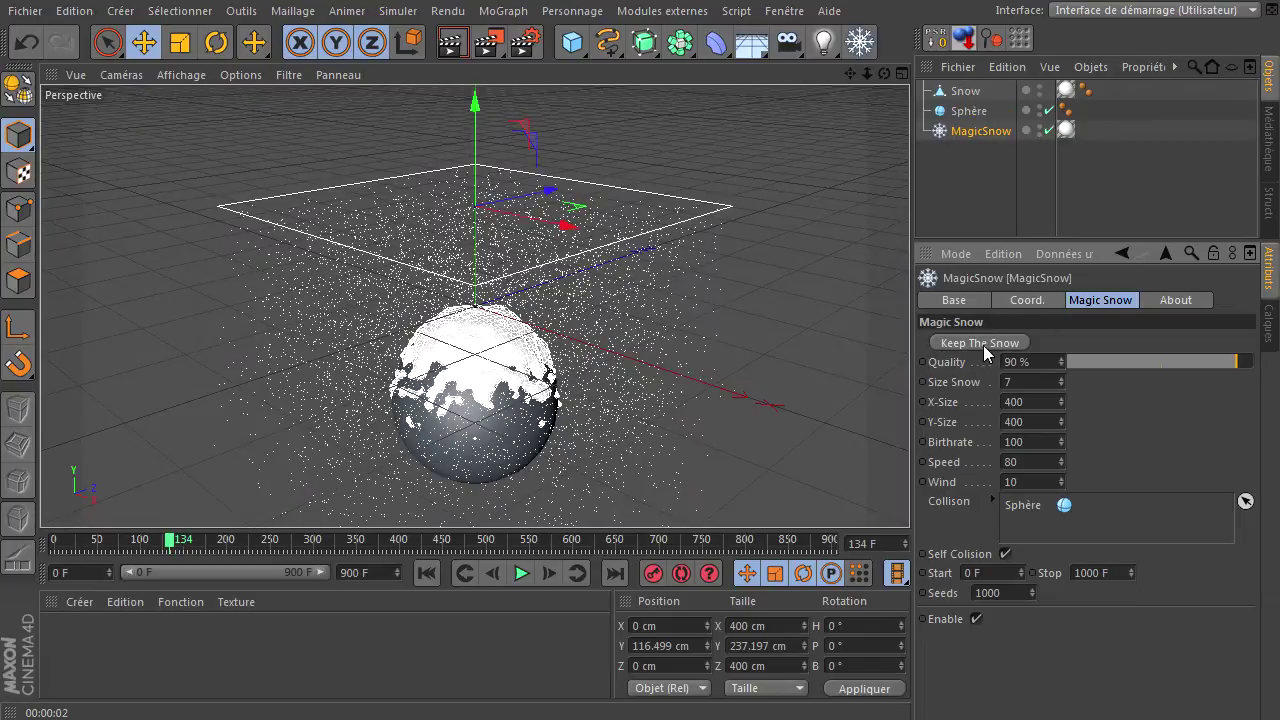
Step: Delete the MagicSnow emitter, keeping the Snow mesh, and render the snow-capped sphere
click(969, 92)
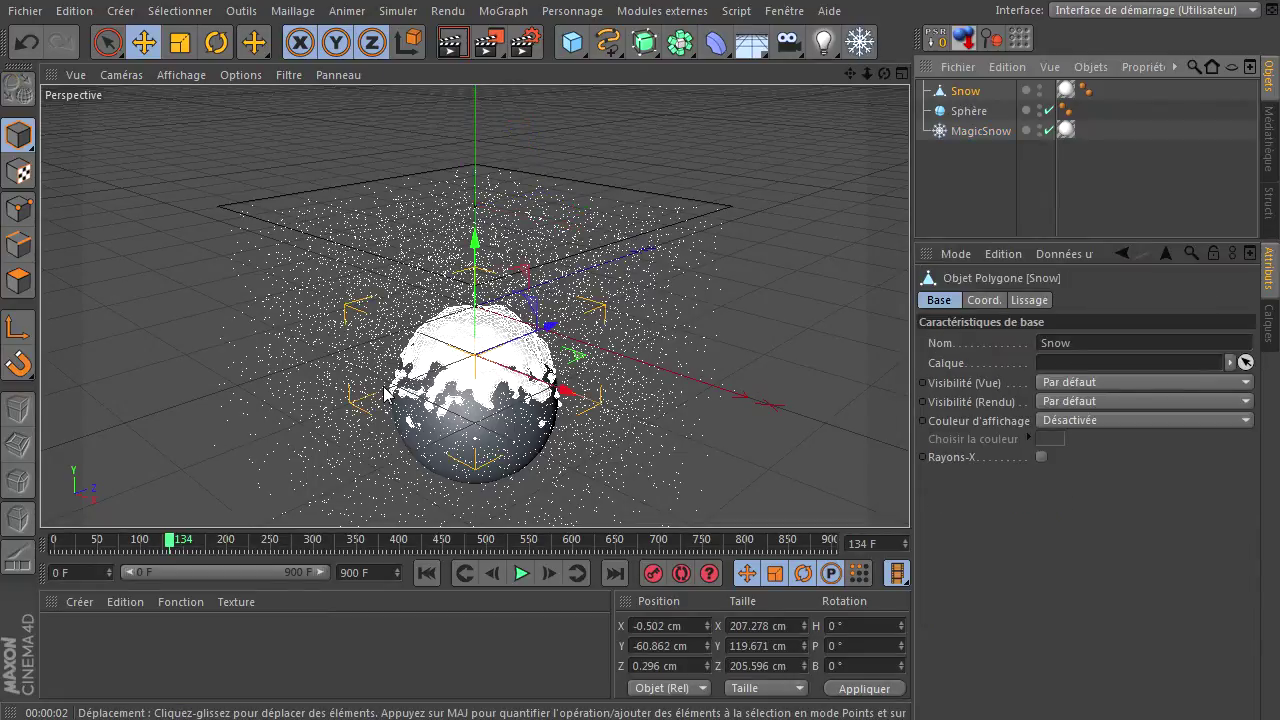
click(982, 130)
key(Delete)
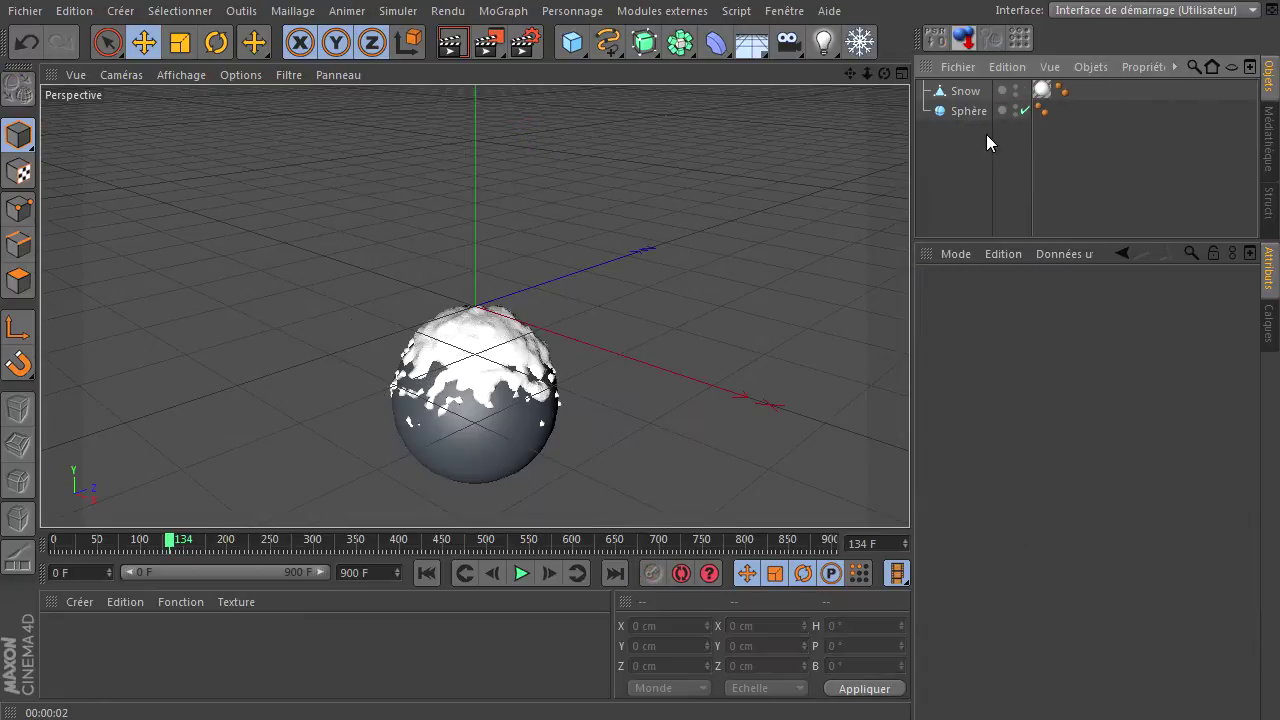
click(968, 91)
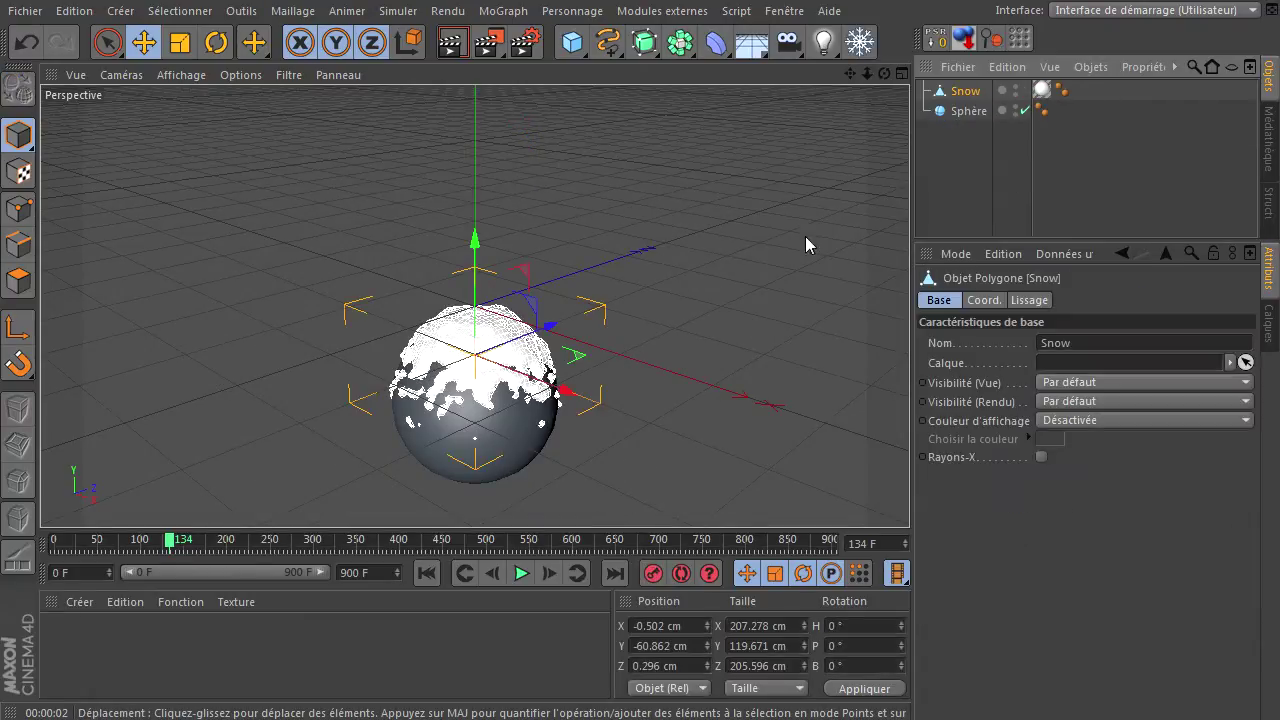
click(462, 47)
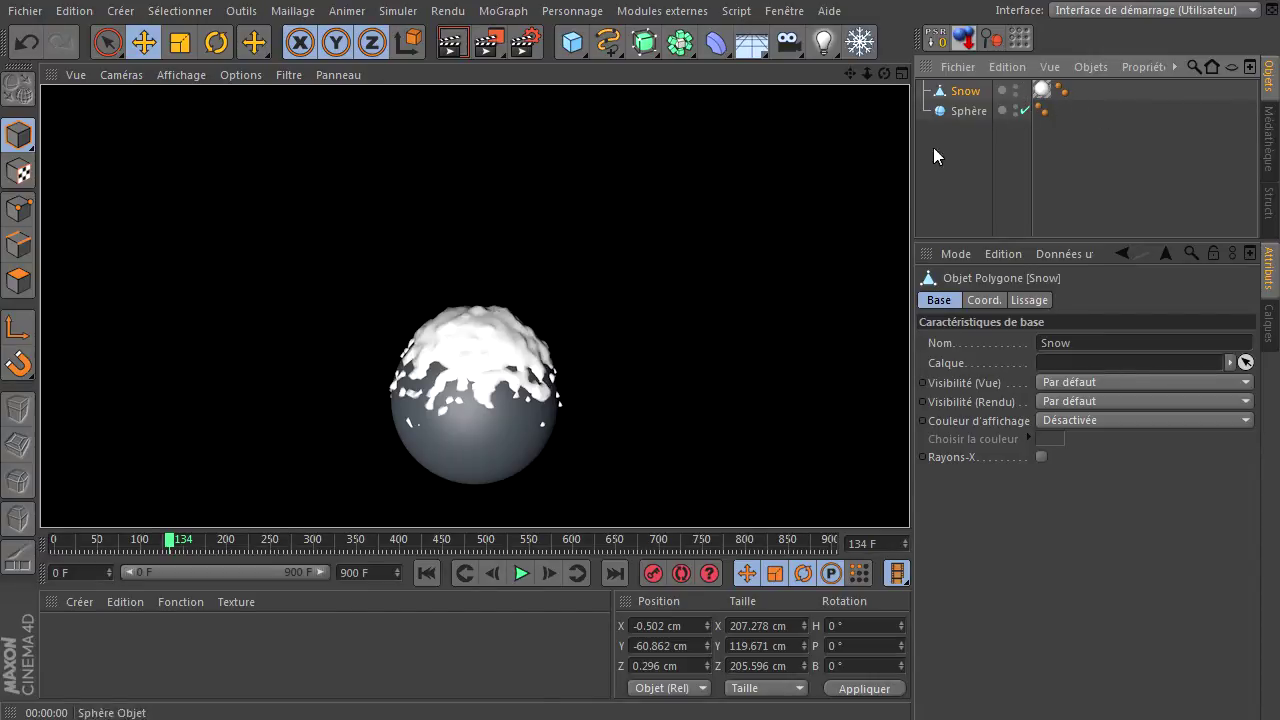
Step: Create a Mat material, apply it to Snow, colour it dark red, and render
double_click(307, 639)
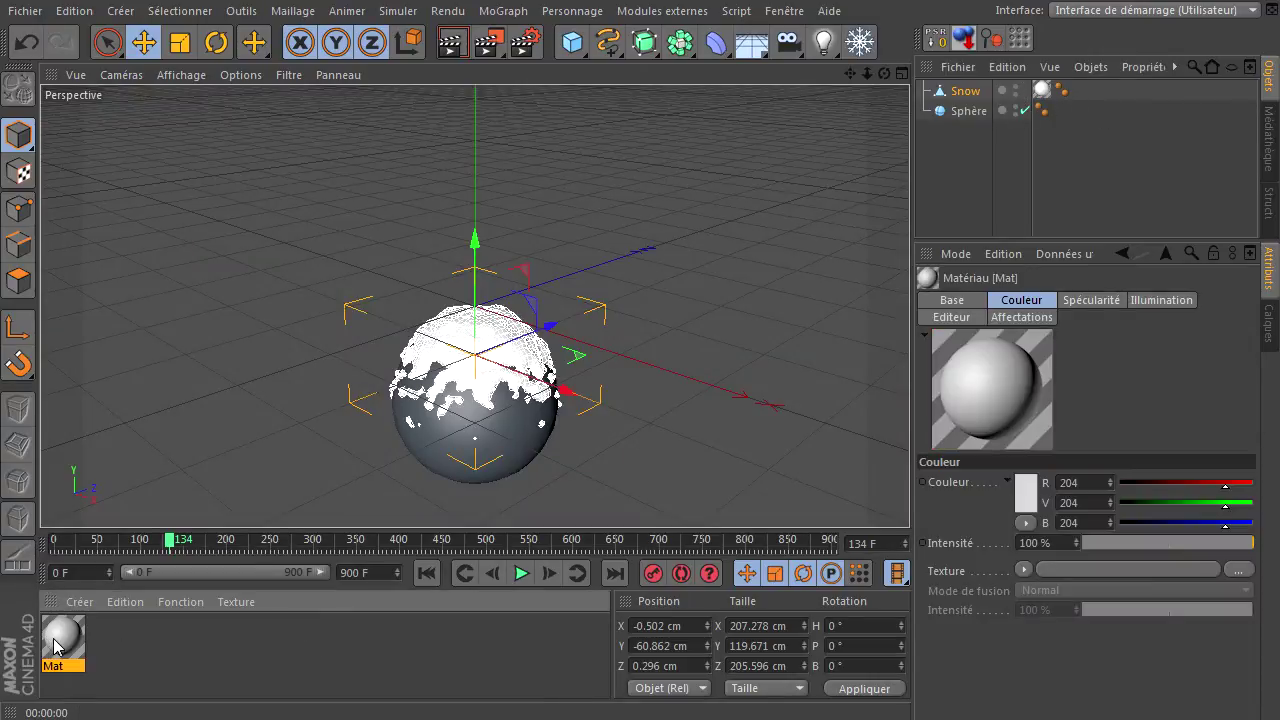
drag(55, 645, 966, 92)
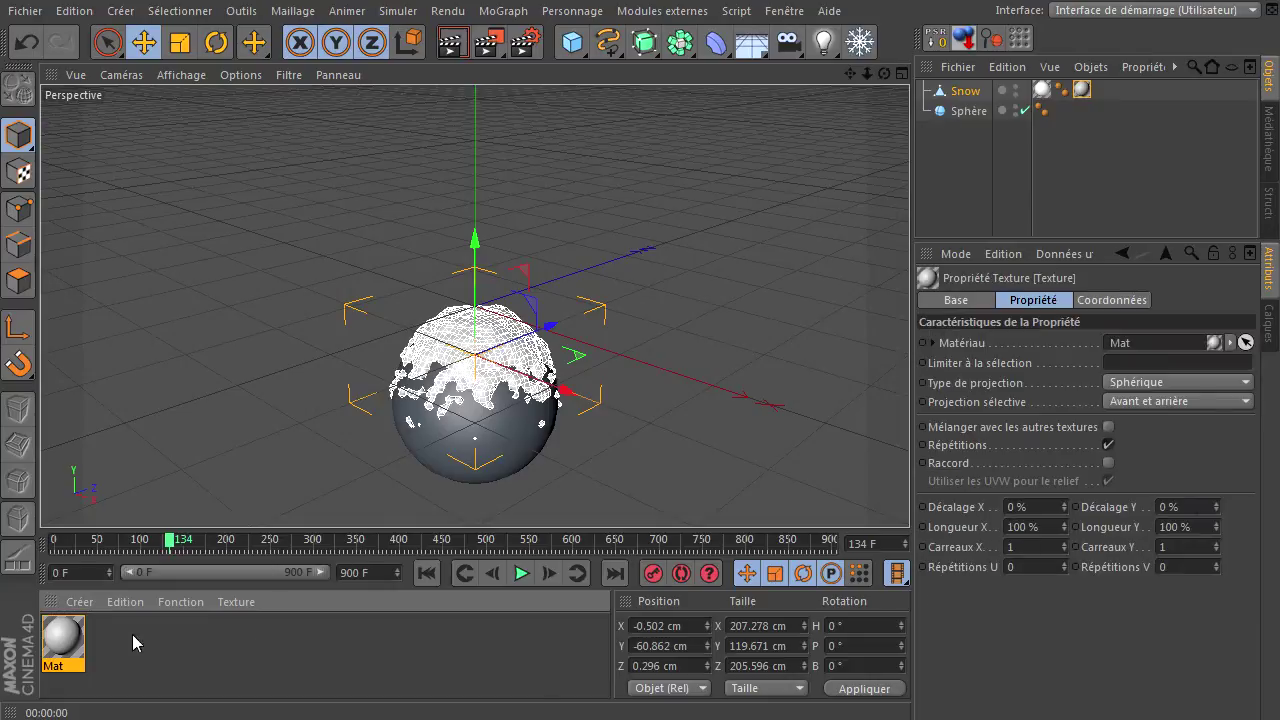
double_click(63, 640)
drag(826, 210, 874, 210)
click(543, 215)
click(562, 190)
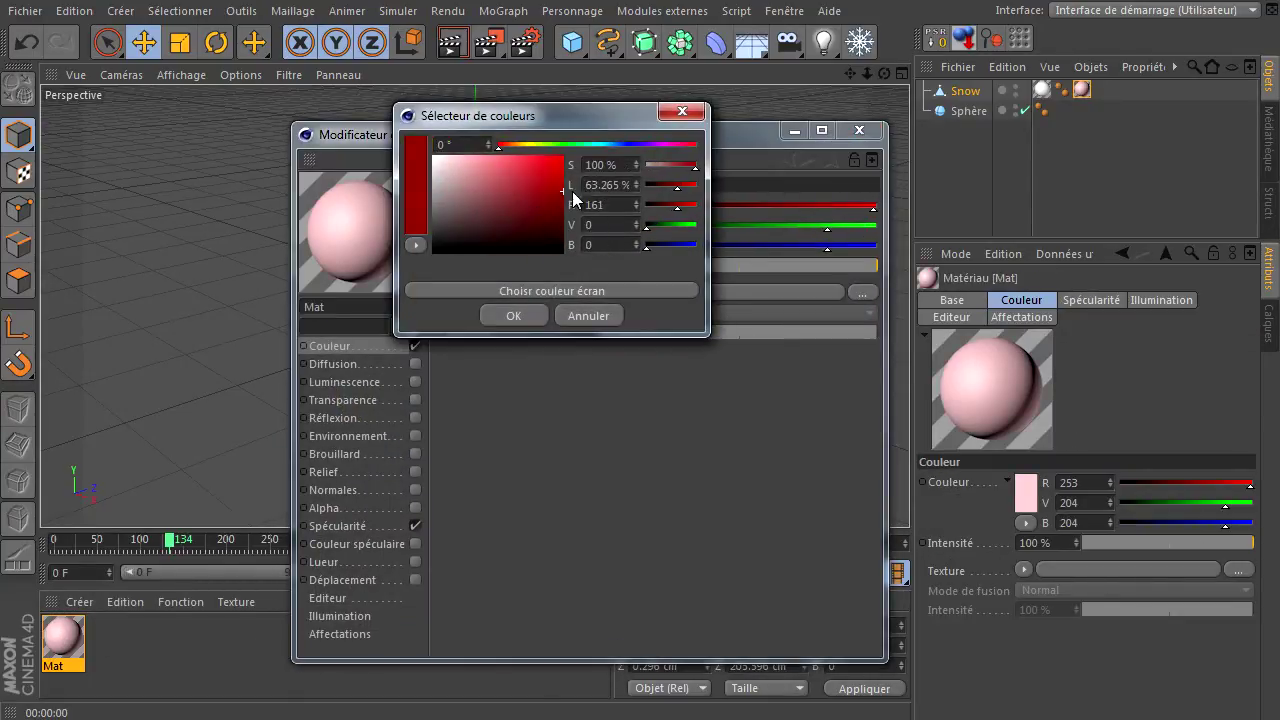
click(513, 315)
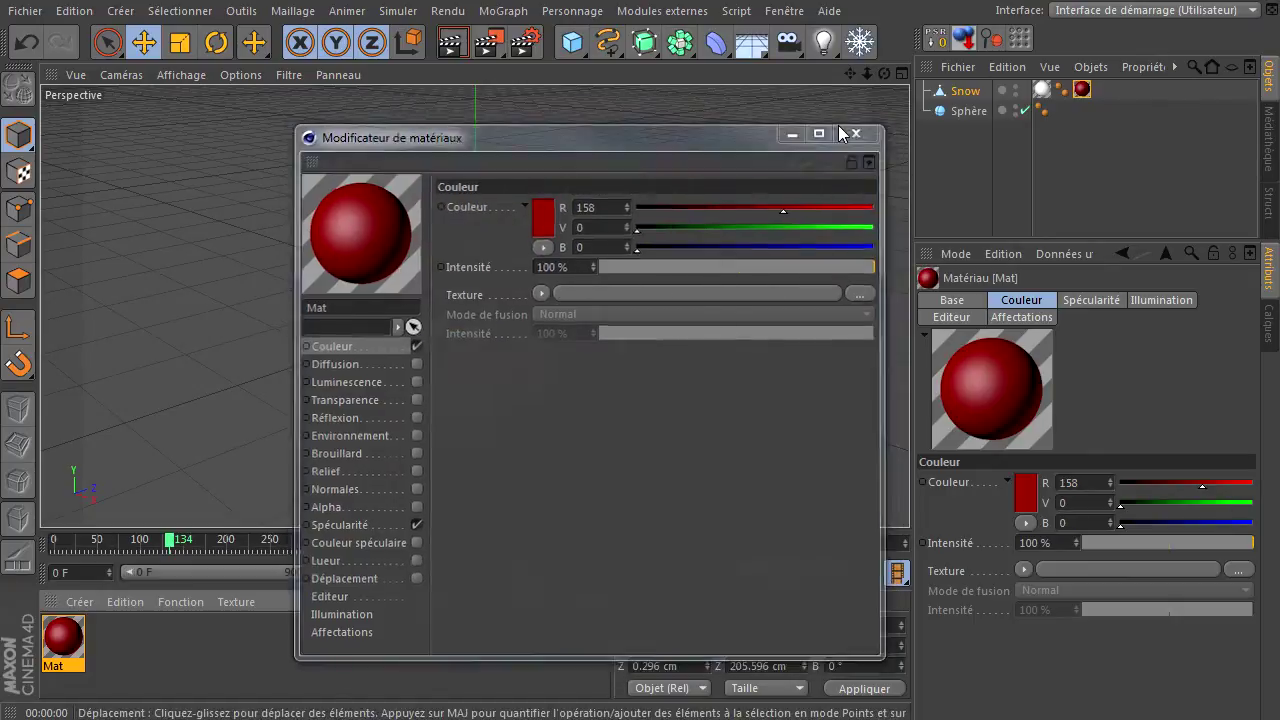
click(859, 130)
click(452, 42)
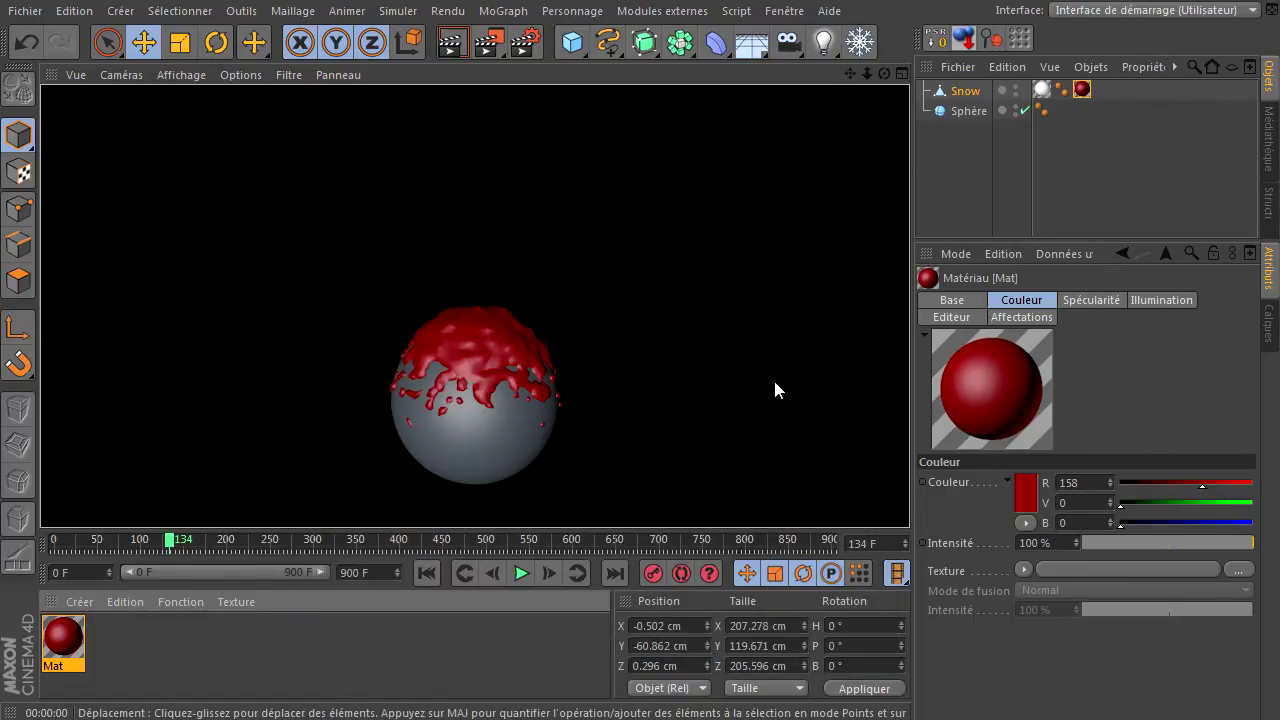
Step: Remove the material tag from Snow, render the white snow, and return to editor view
click(1081, 90)
key(Delete)
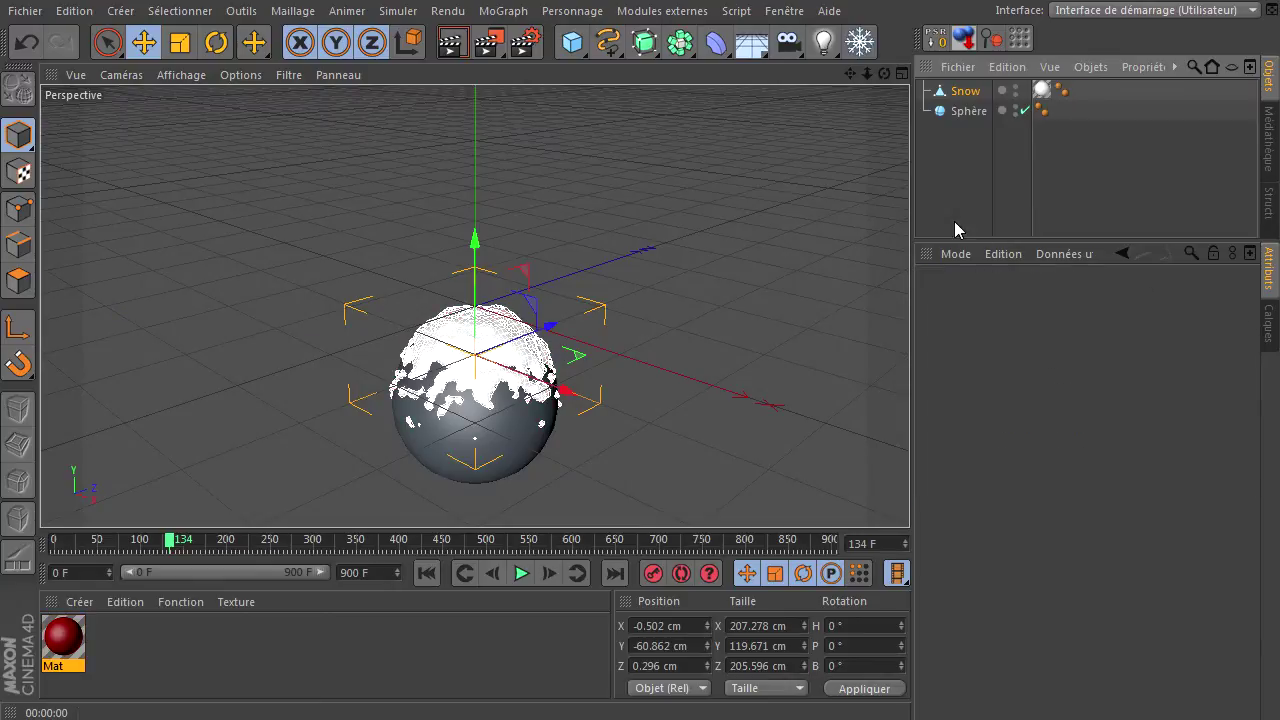
click(949, 206)
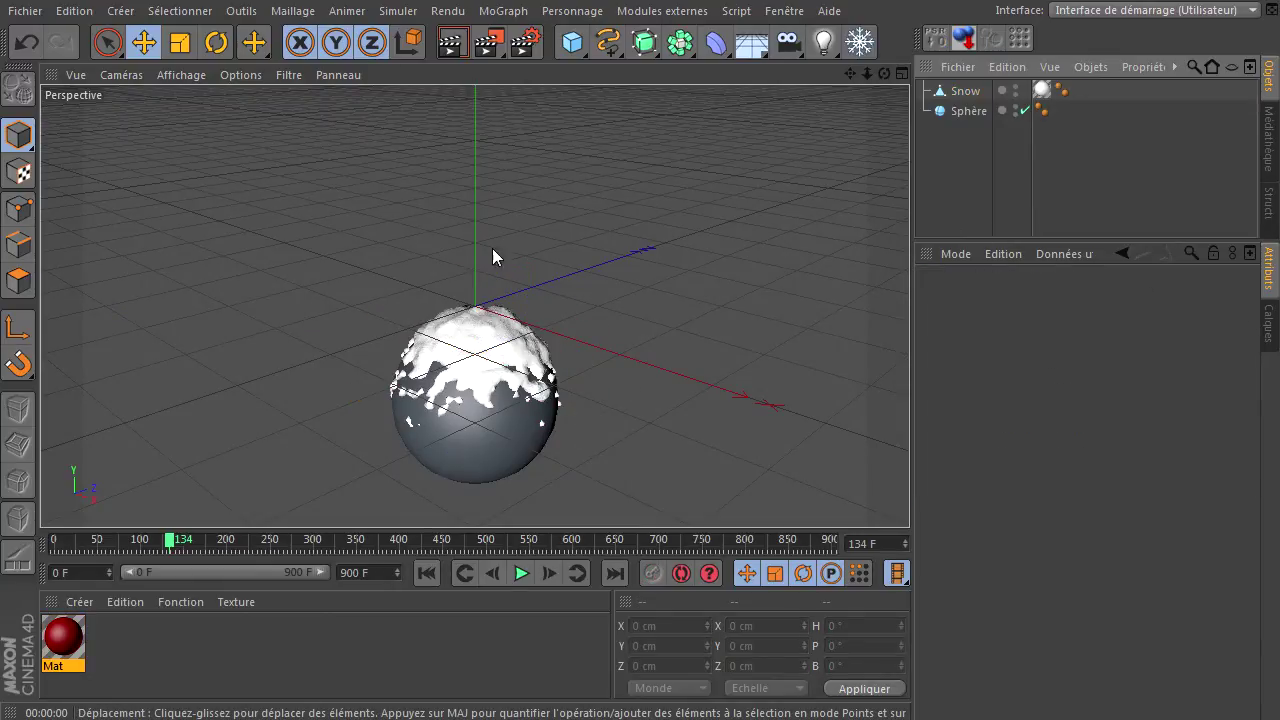
click(449, 44)
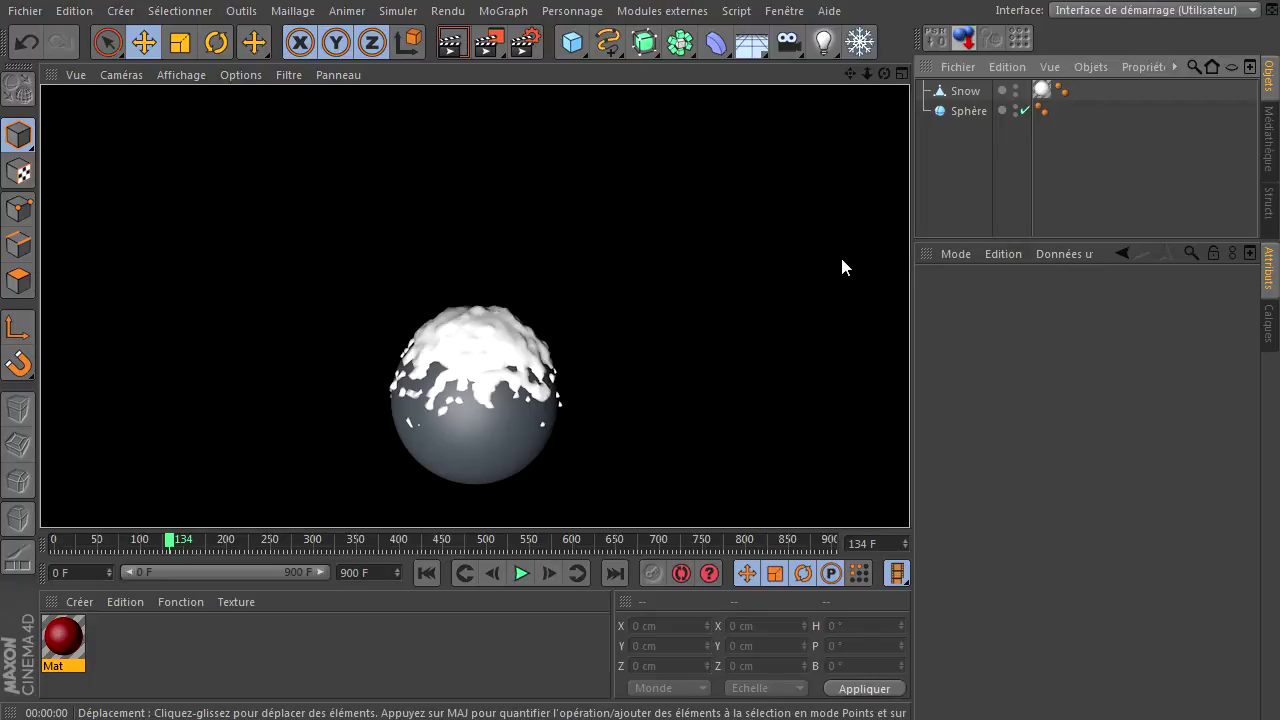
click(943, 201)
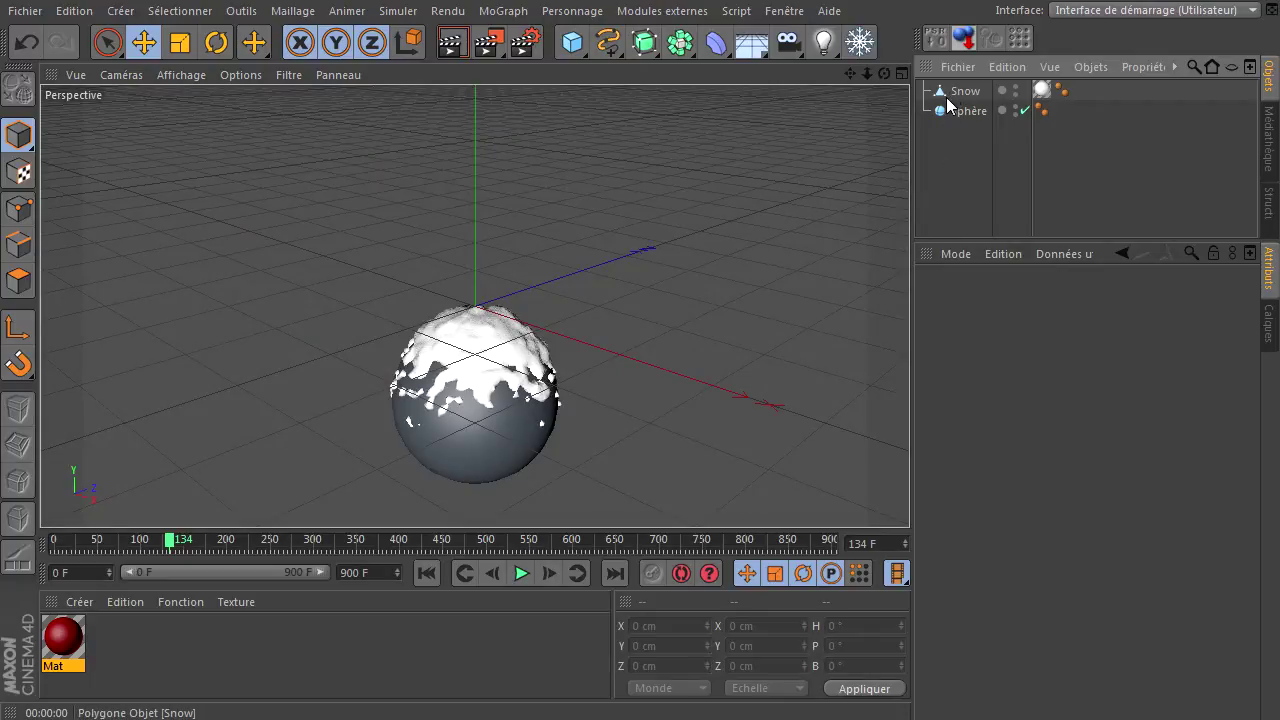
Step: Close the current project without saving changes
click(25, 10)
click(118, 147)
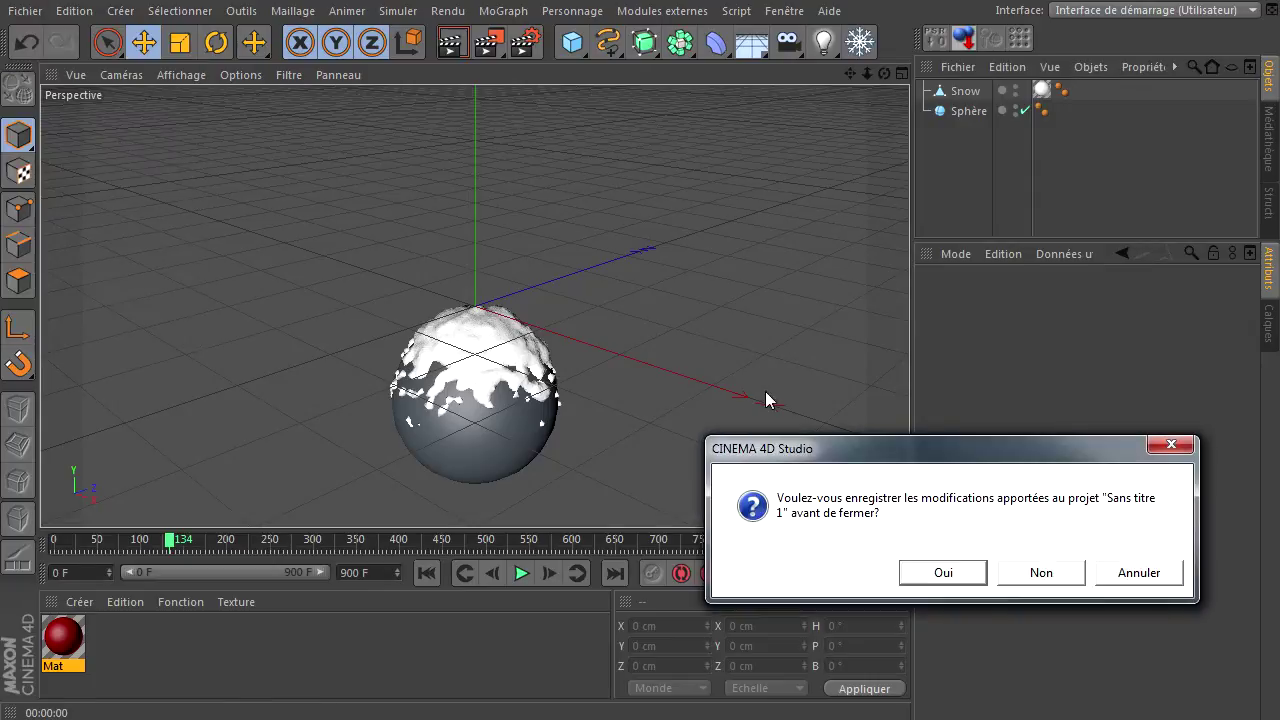
click(1018, 576)
Step: Add a centred Mo Texte 'Texte' with depth 80, plus a new MagicSnow object
click(500, 11)
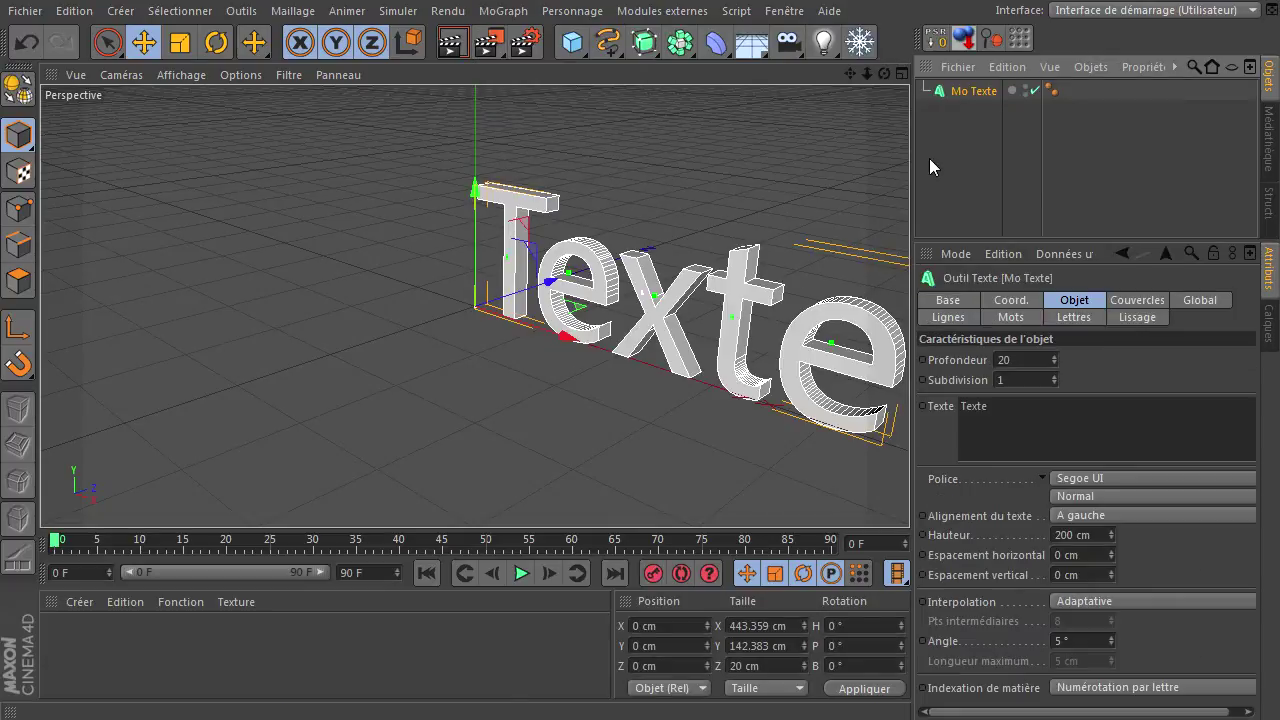
click(1108, 515)
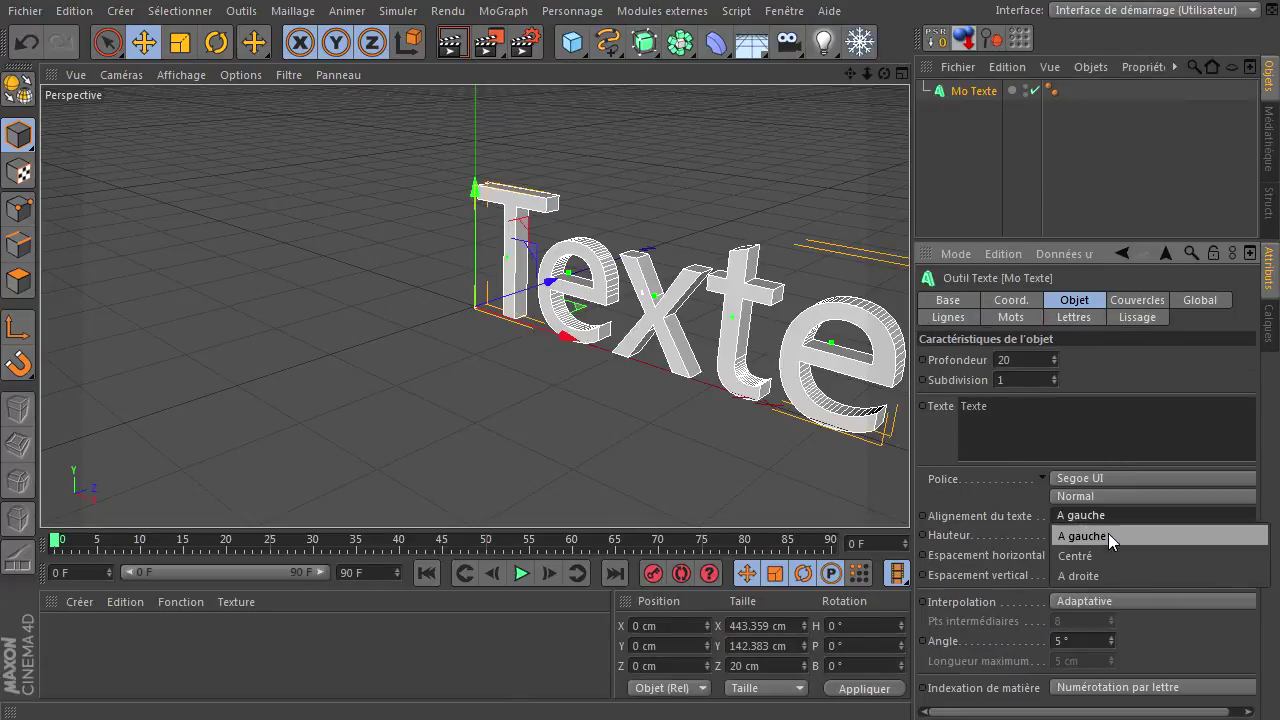
click(1112, 553)
double_click(1041, 360)
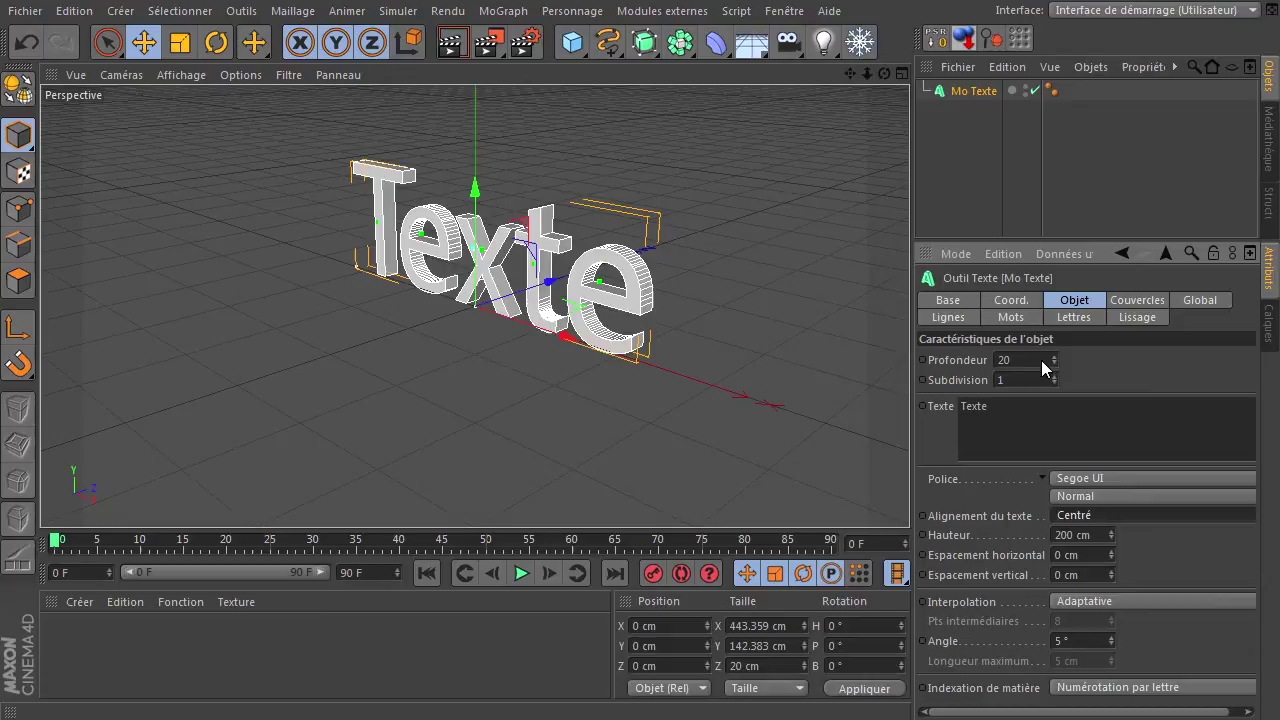
text(80)
key(Return)
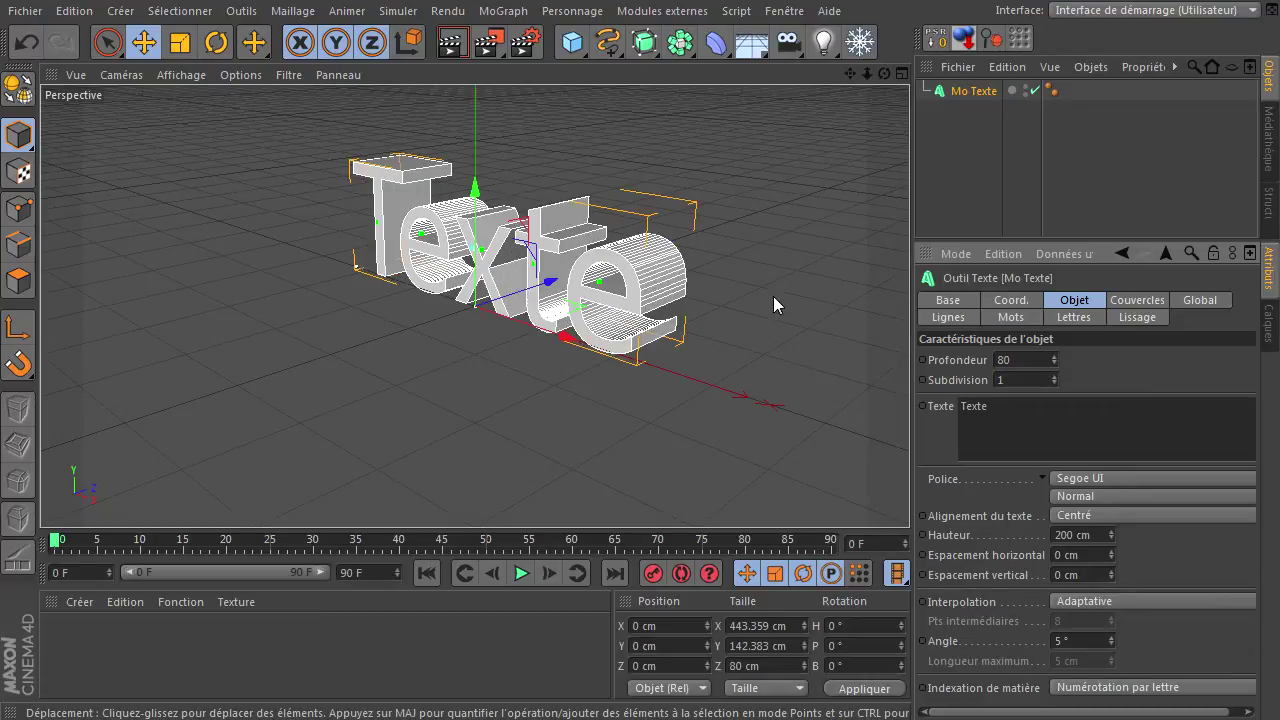
drag(884, 74, 868, 170)
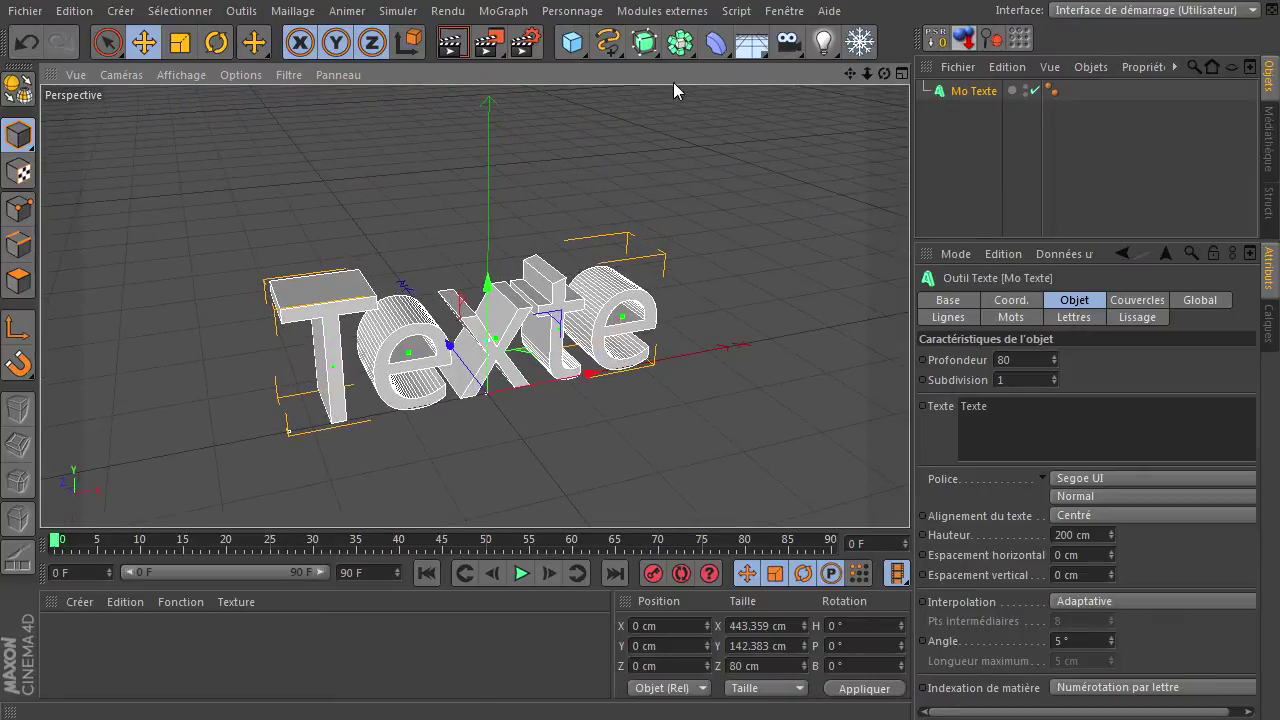
click(866, 46)
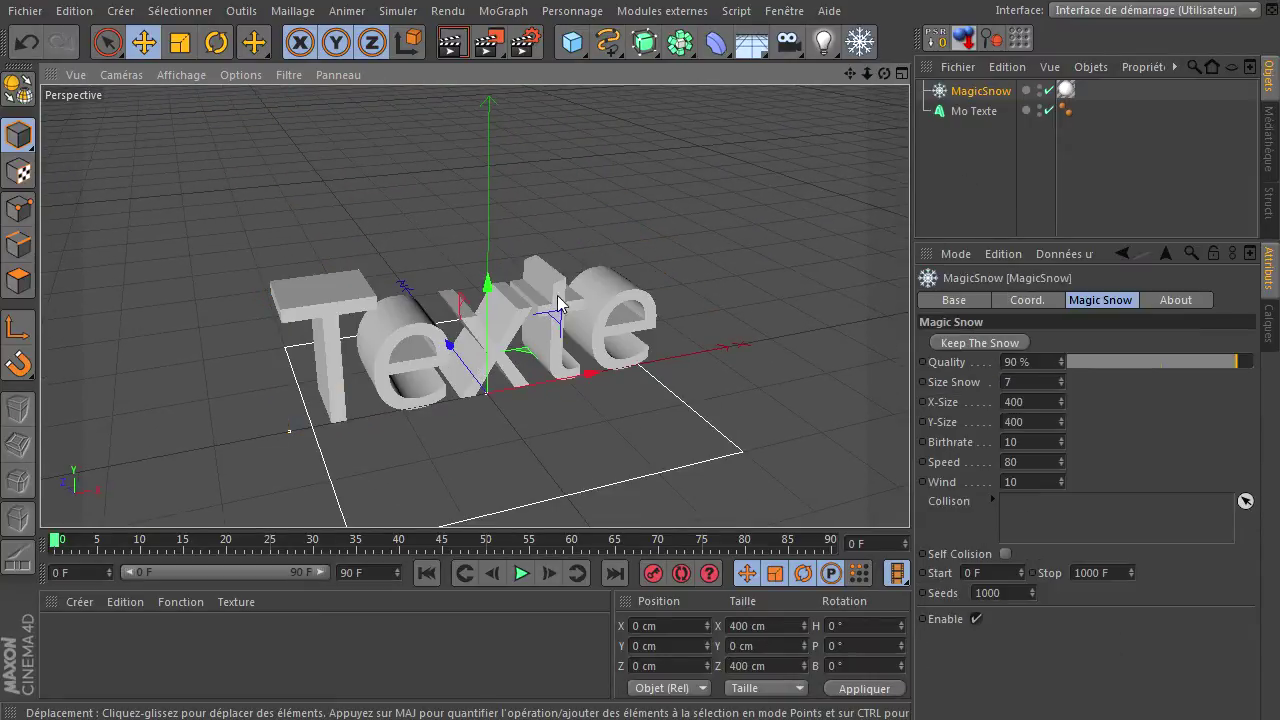
Step: Raise the MagicSnow emitter above the text, set its X-Size to 600, and select Mo Texte
drag(488, 300, 514, 97)
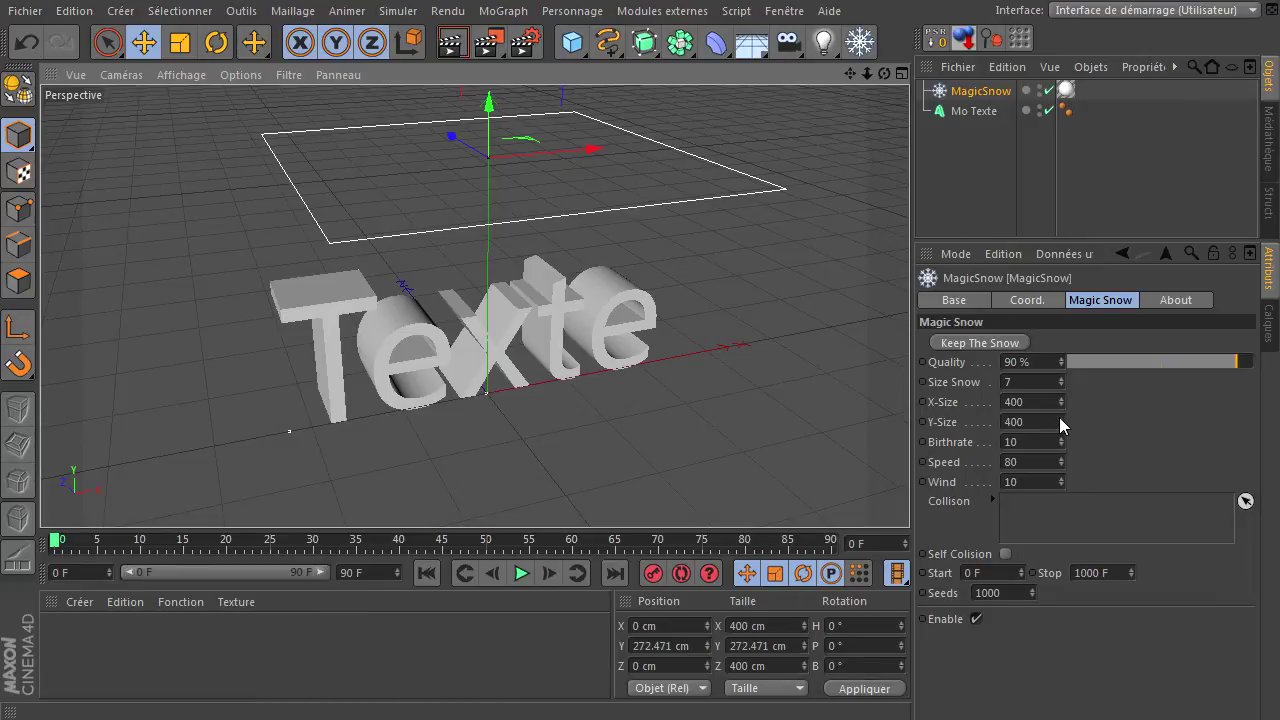
drag(1061, 401, 1057, 398)
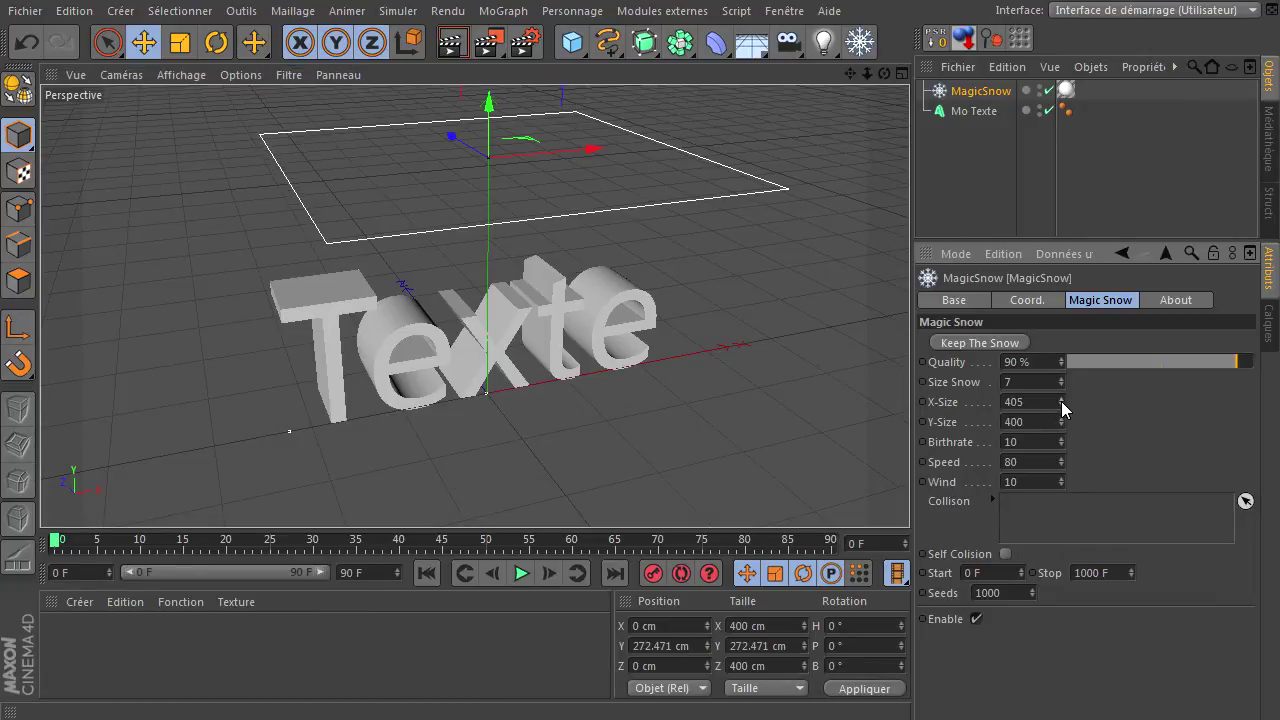
click(1015, 401)
text(600)
key(Return)
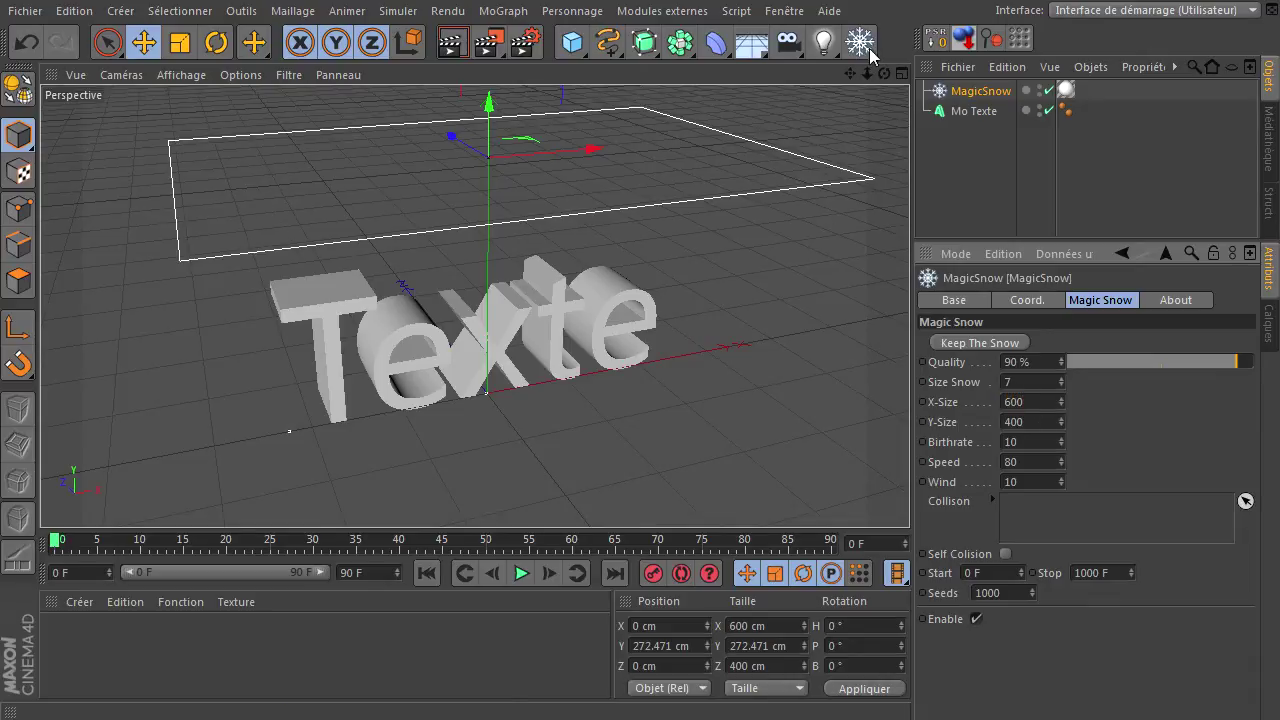
drag(886, 74, 909, 495)
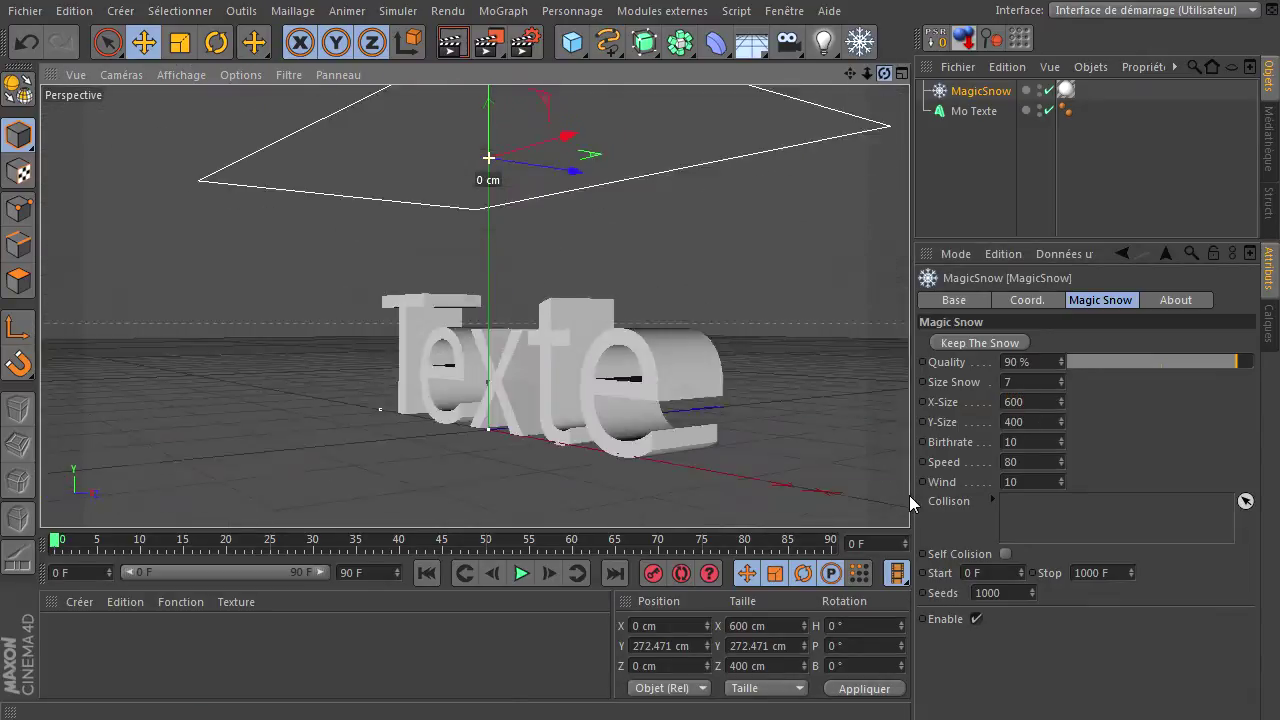
click(969, 110)
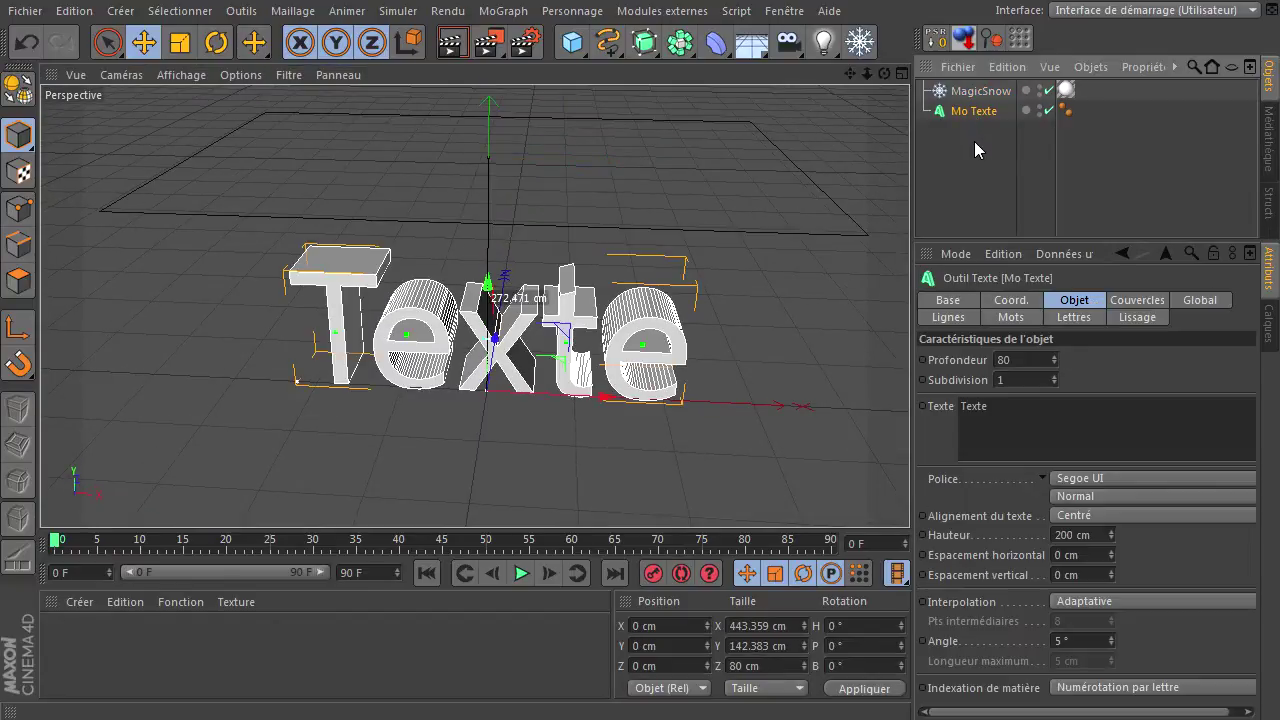
Step: Make Mo Texte editable and convert all its letters into polygon objects
key(c)
click(923, 116)
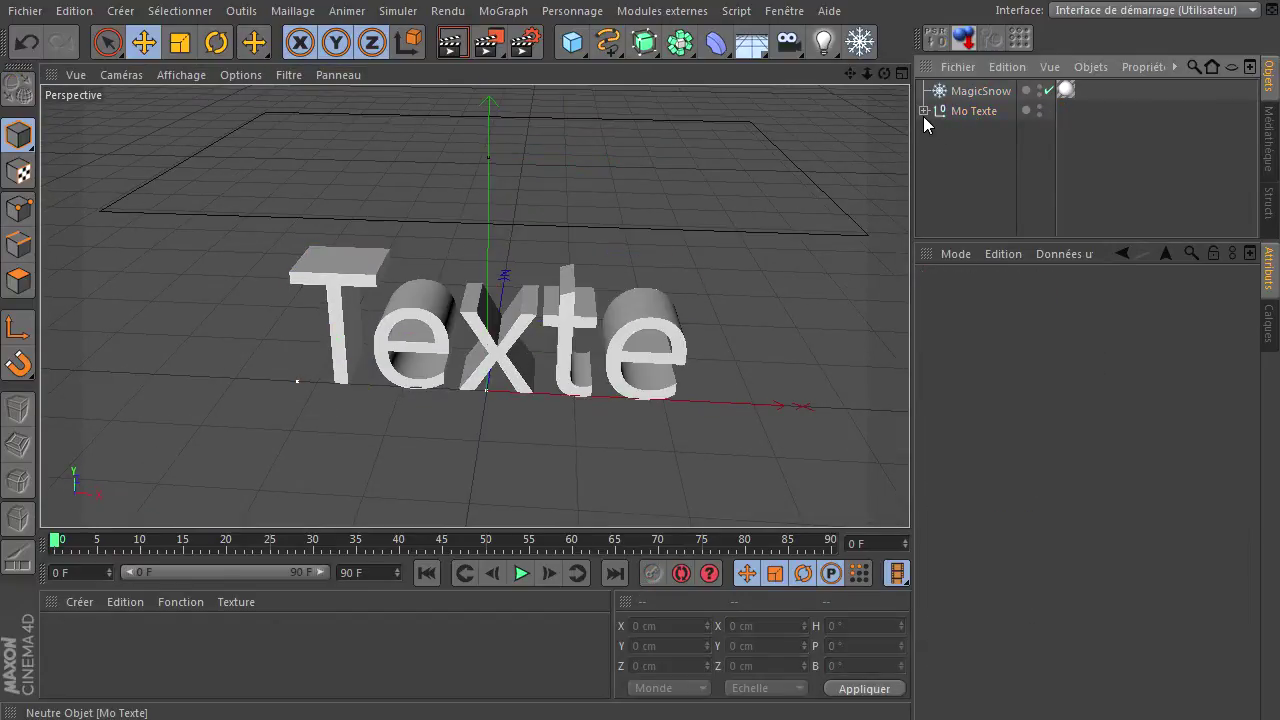
click(923, 111)
click(956, 112)
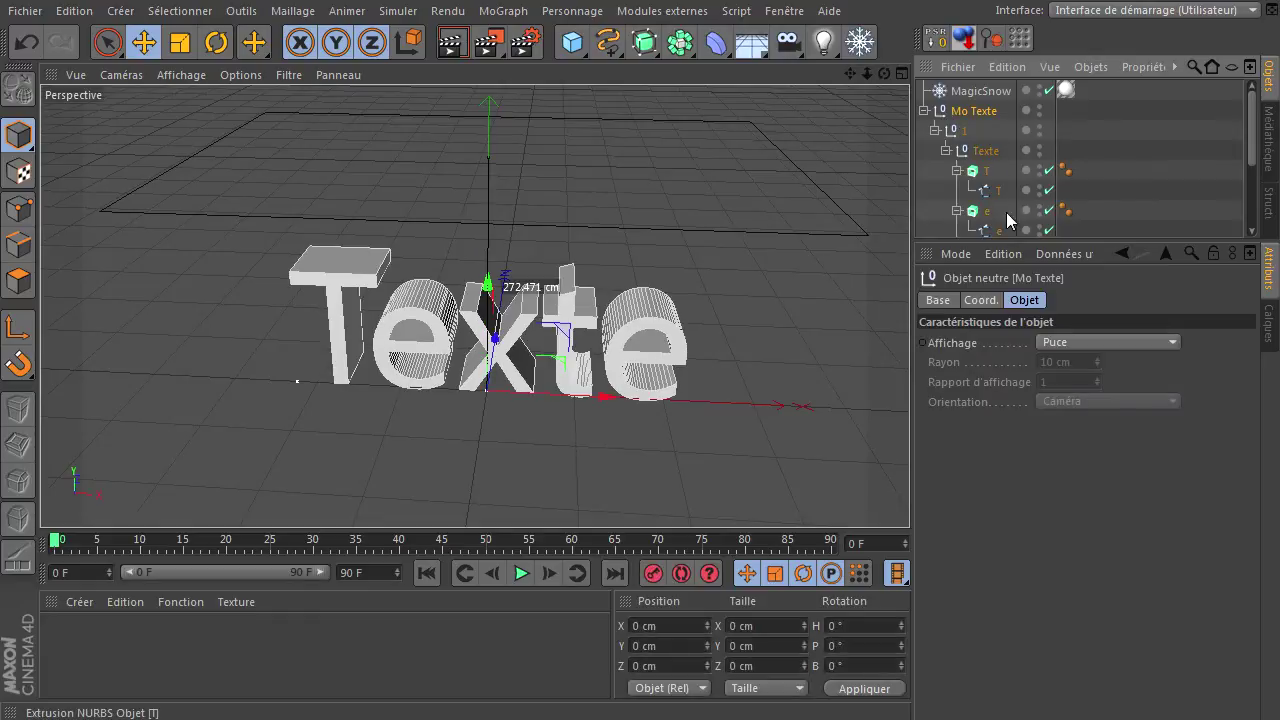
scroll(1007, 231, down, 3)
shift+click(1003, 229)
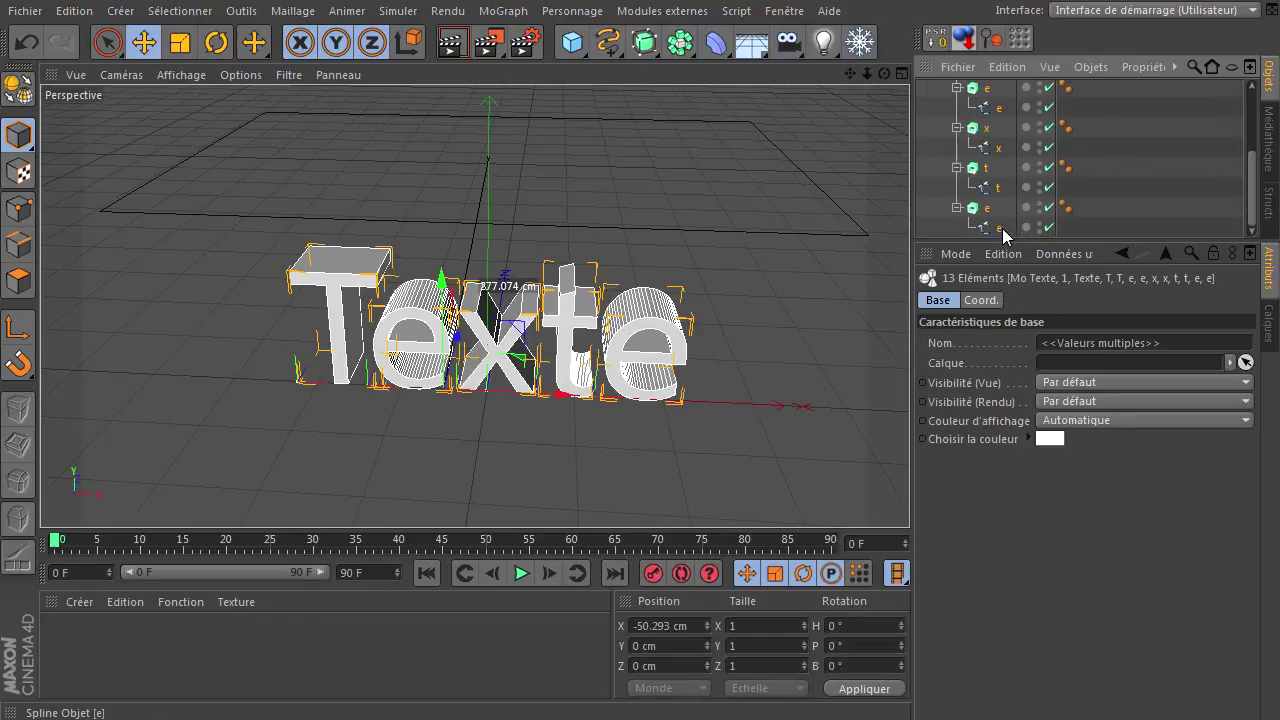
key(c)
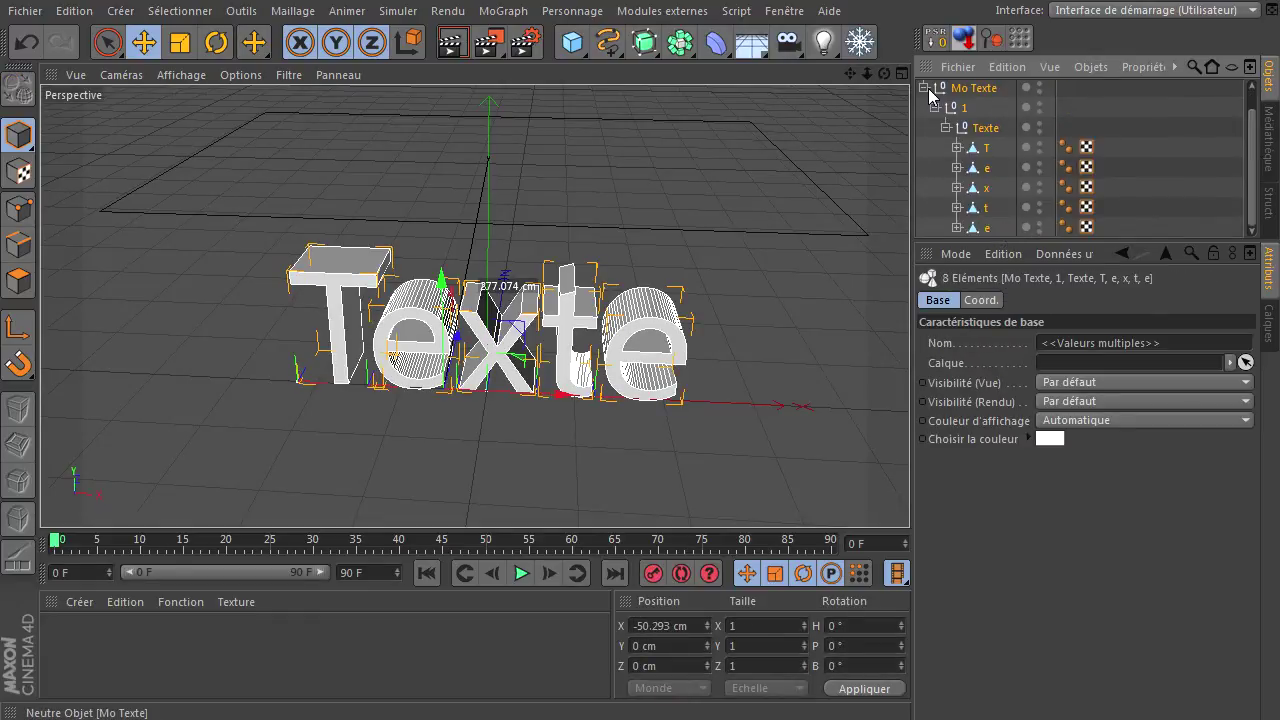
Step: Select every letter and Couvercle cap and connect them into one Mo Texte.1 object
click(924, 88)
click(921, 111)
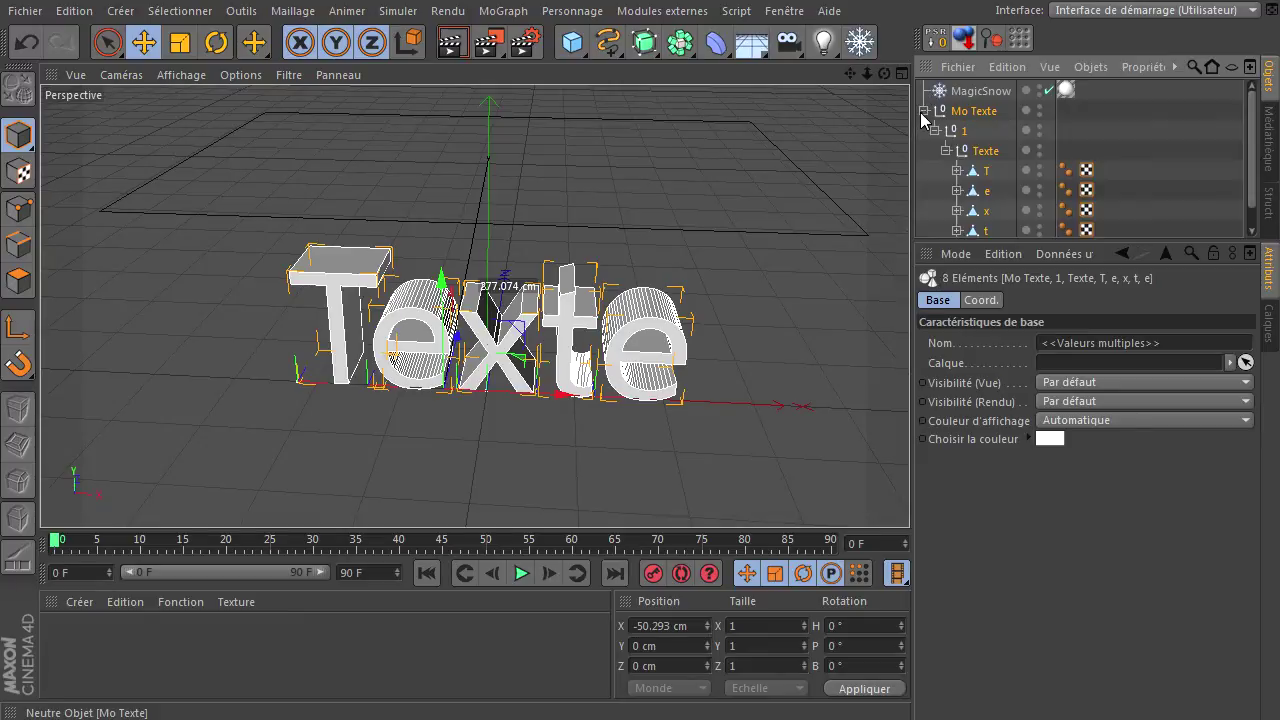
click(955, 112)
scroll(951, 109, down, 1)
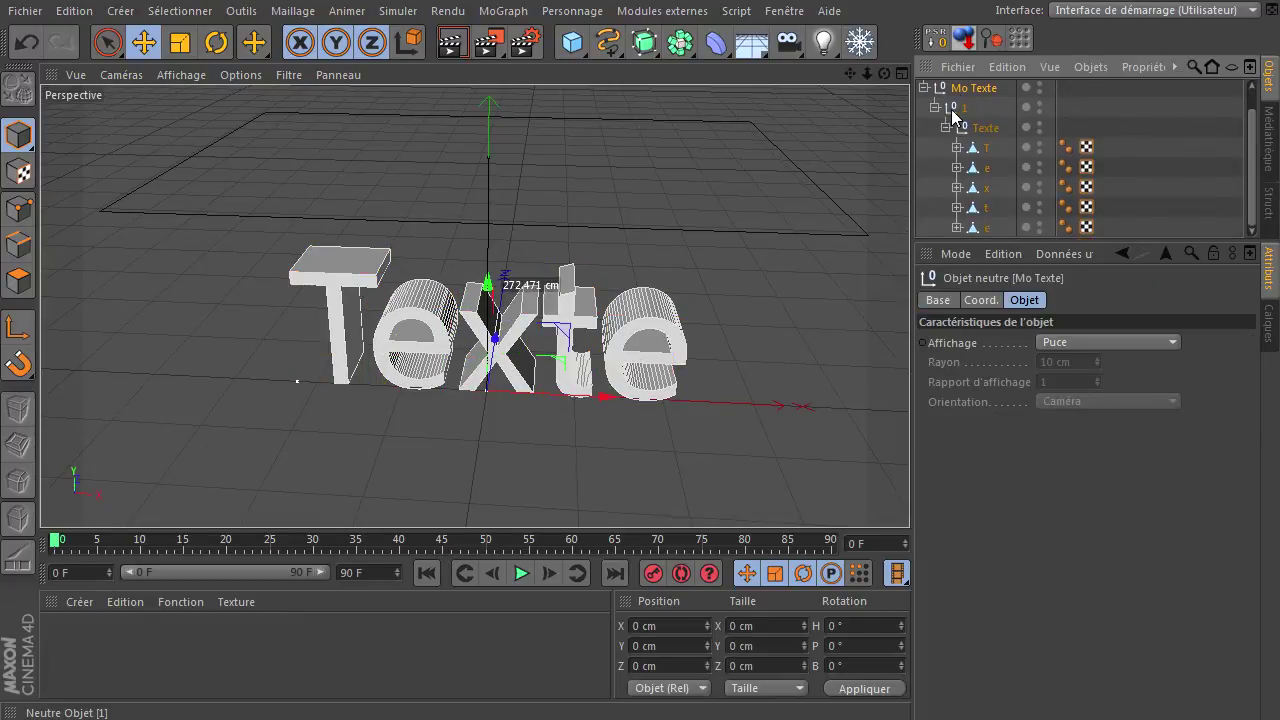
click(924, 88)
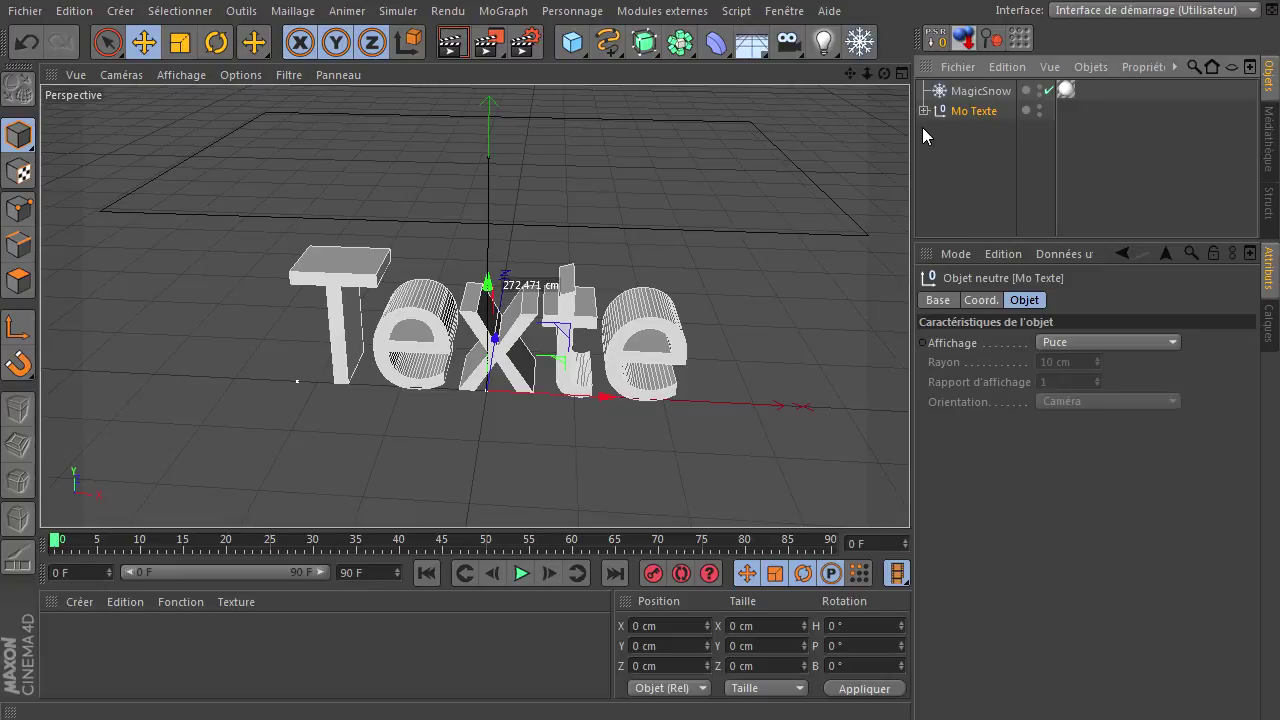
click(924, 111)
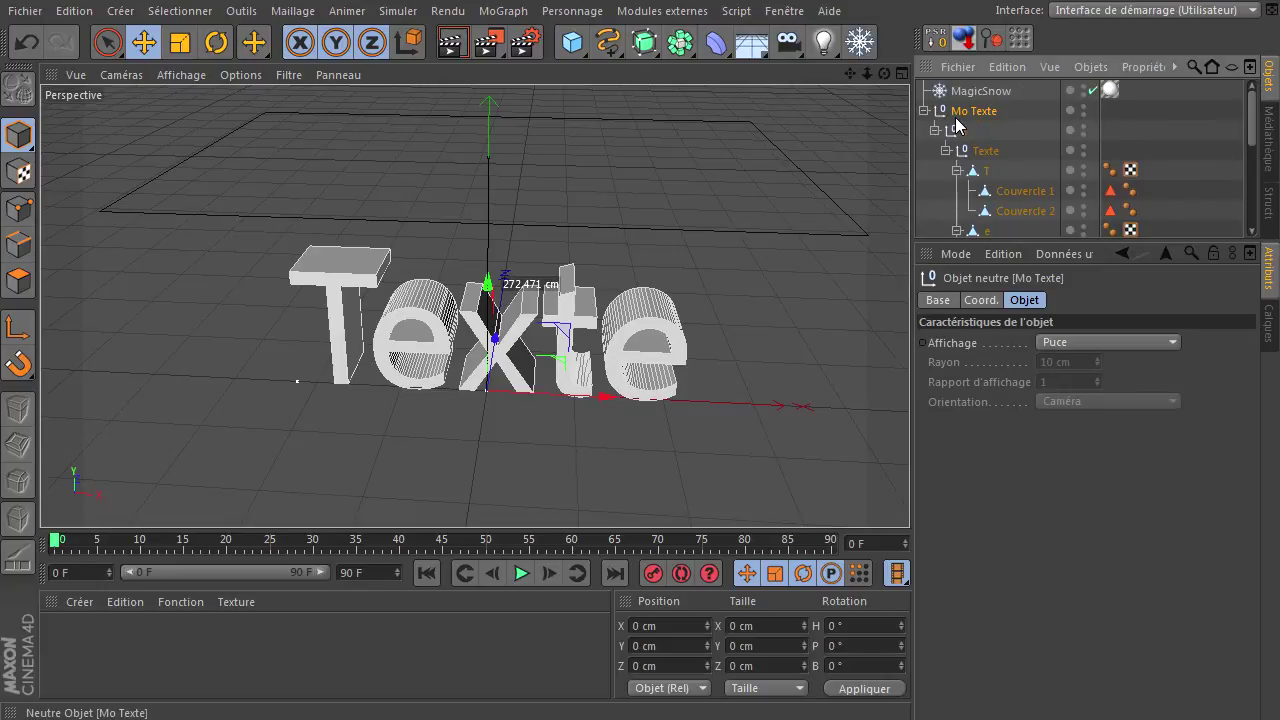
scroll(955, 117, down, 5)
shift+click(993, 224)
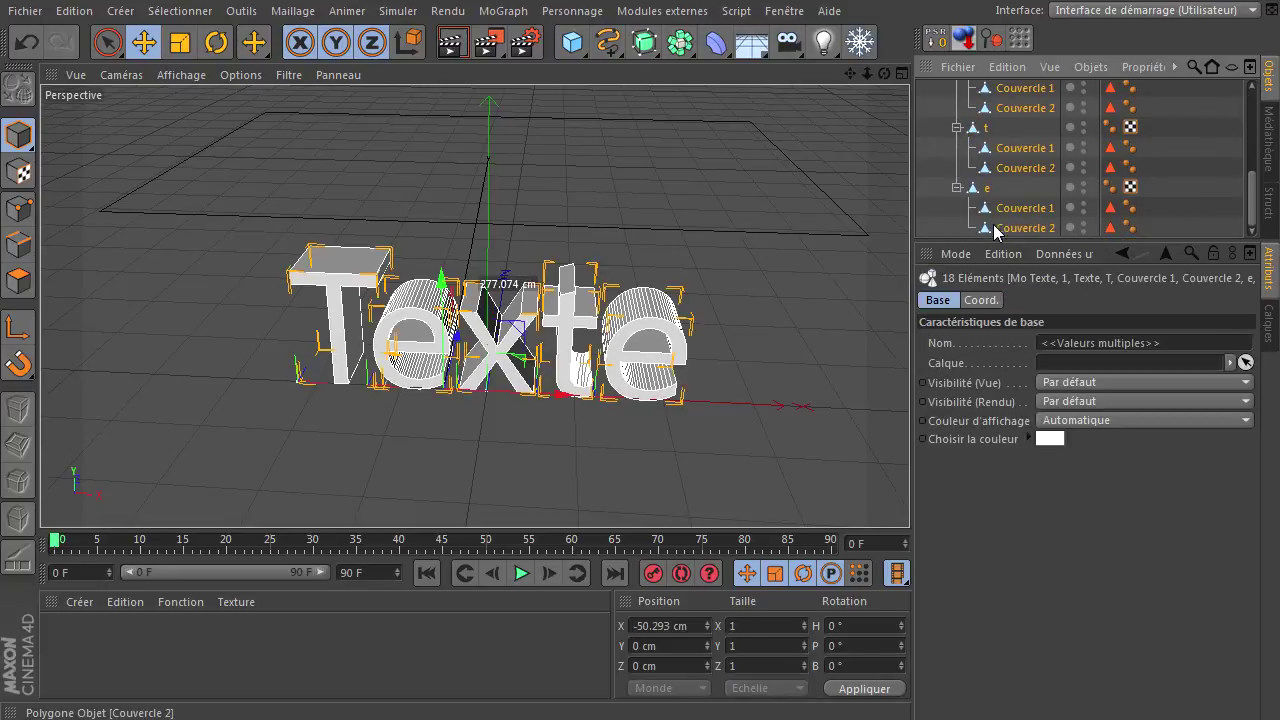
right_click(993, 224)
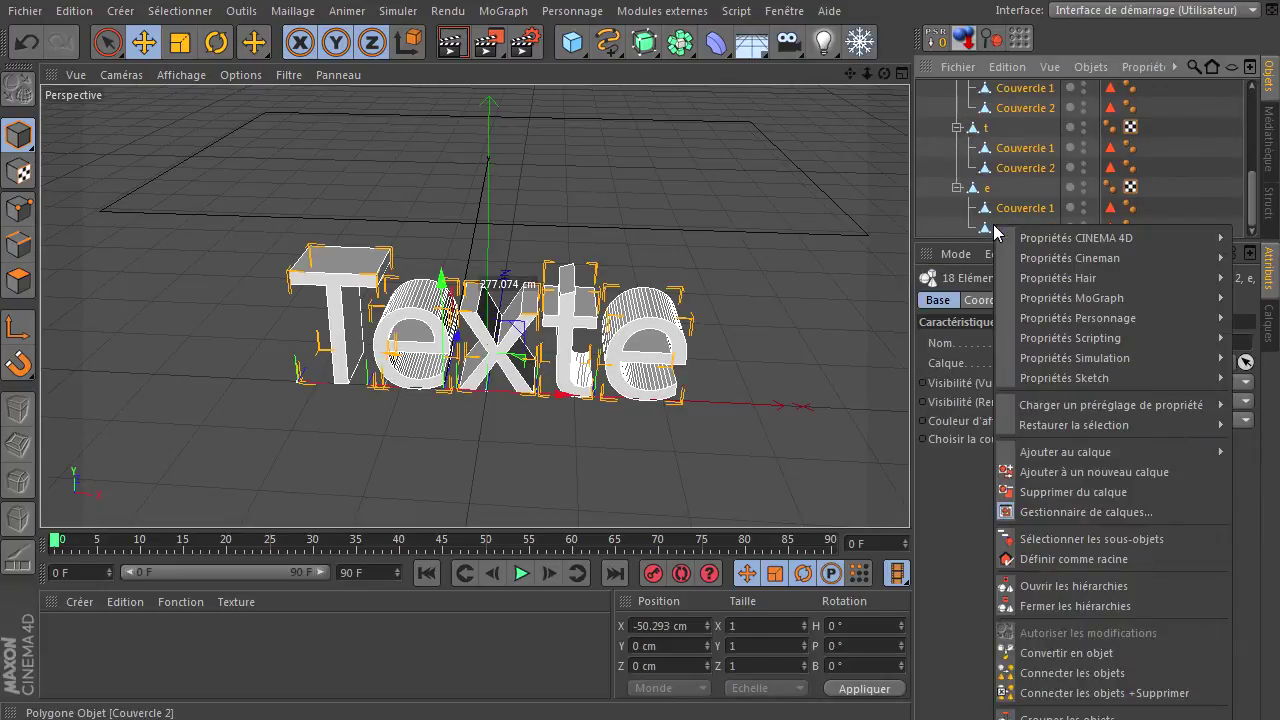
click(1105, 693)
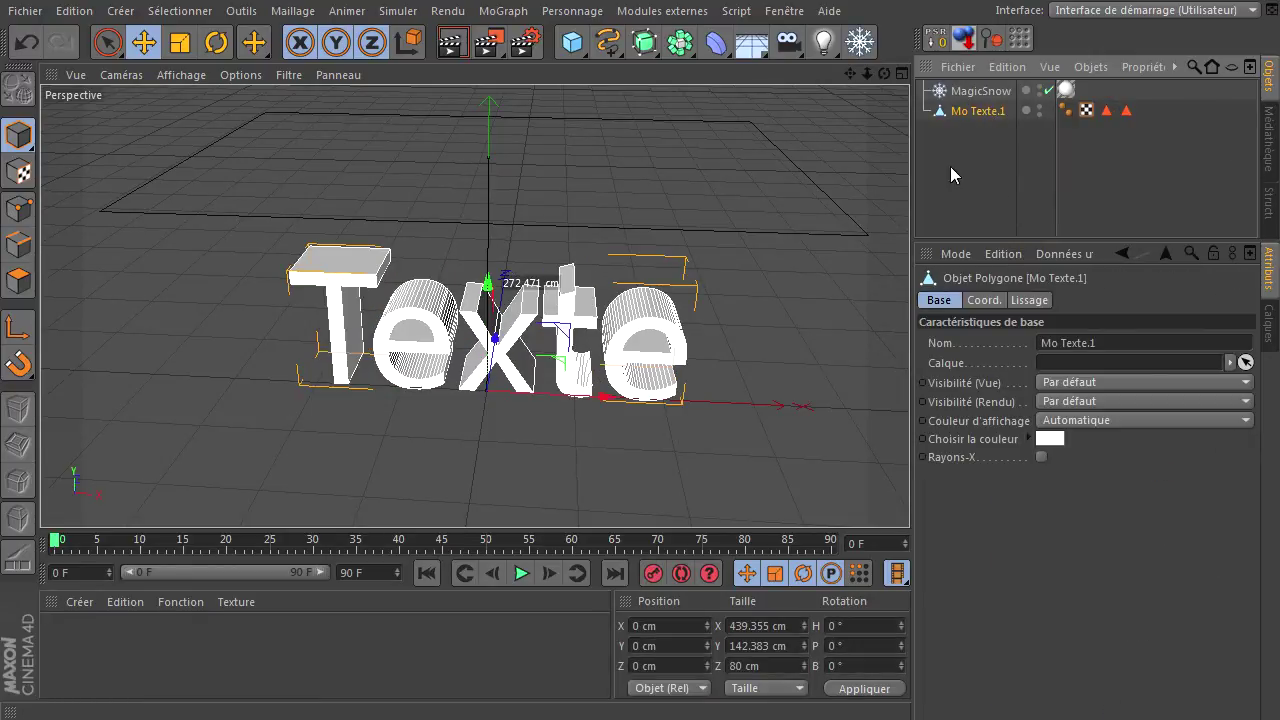
Step: Apply a new Mat material to Mo Texte.1, coloured dark green (R30 V114 B12)
double_click(128, 655)
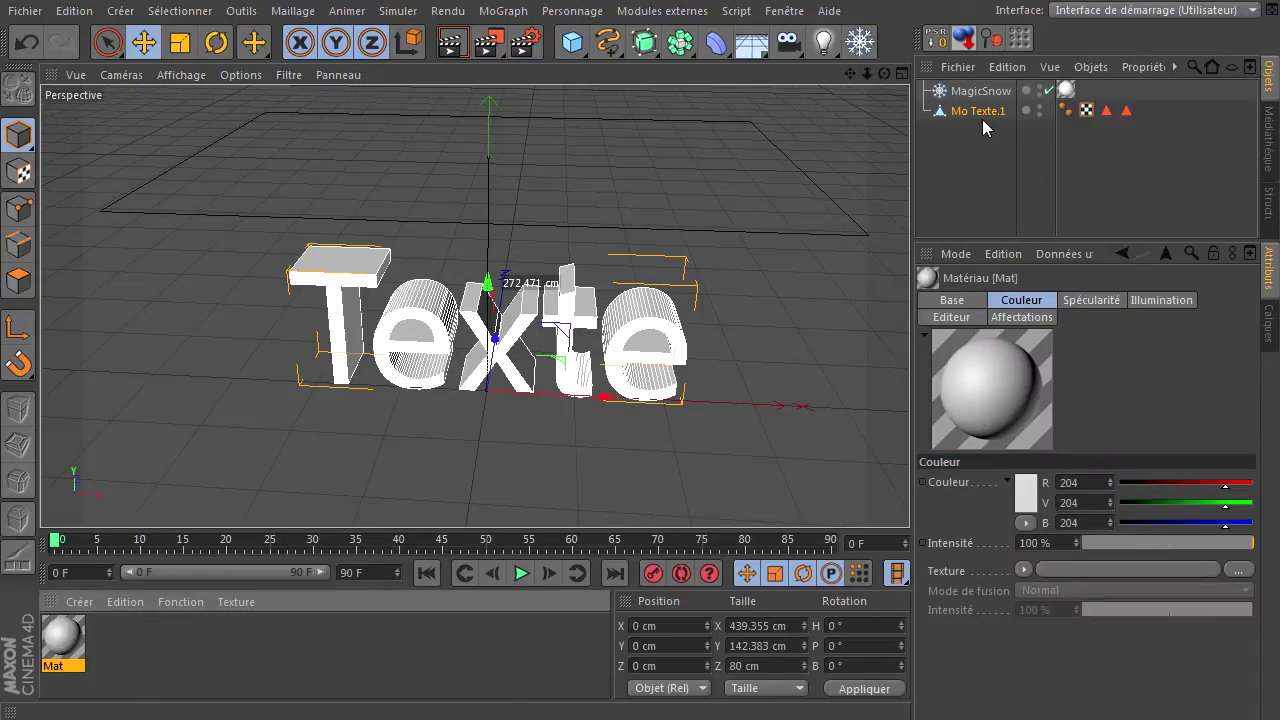
drag(983, 126, 985, 112)
click(77, 657)
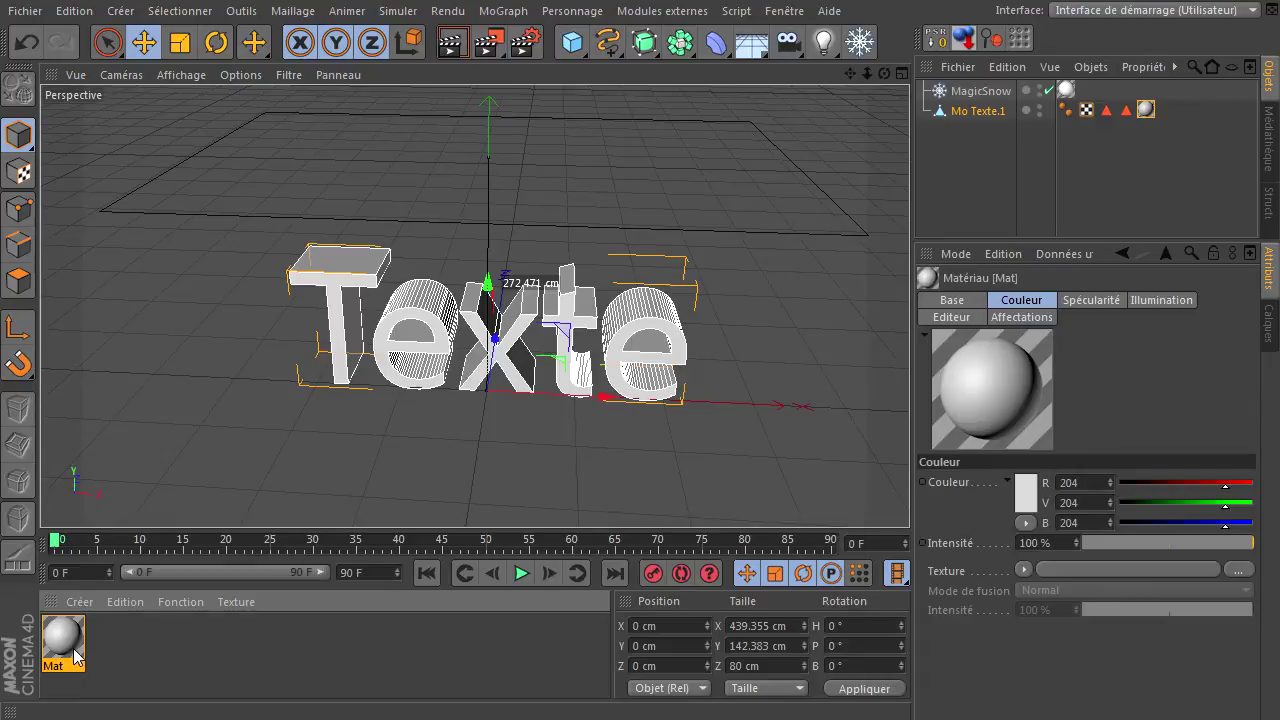
double_click(77, 657)
click(536, 190)
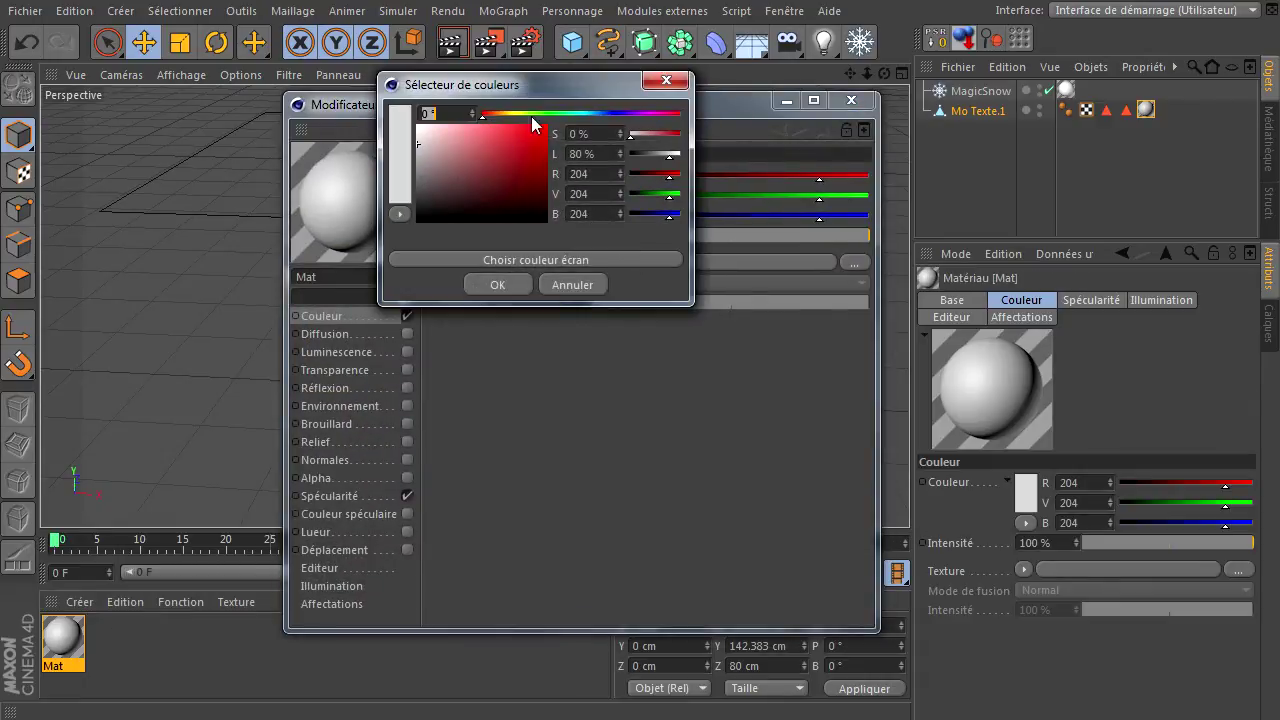
drag(531, 116, 543, 116)
click(533, 178)
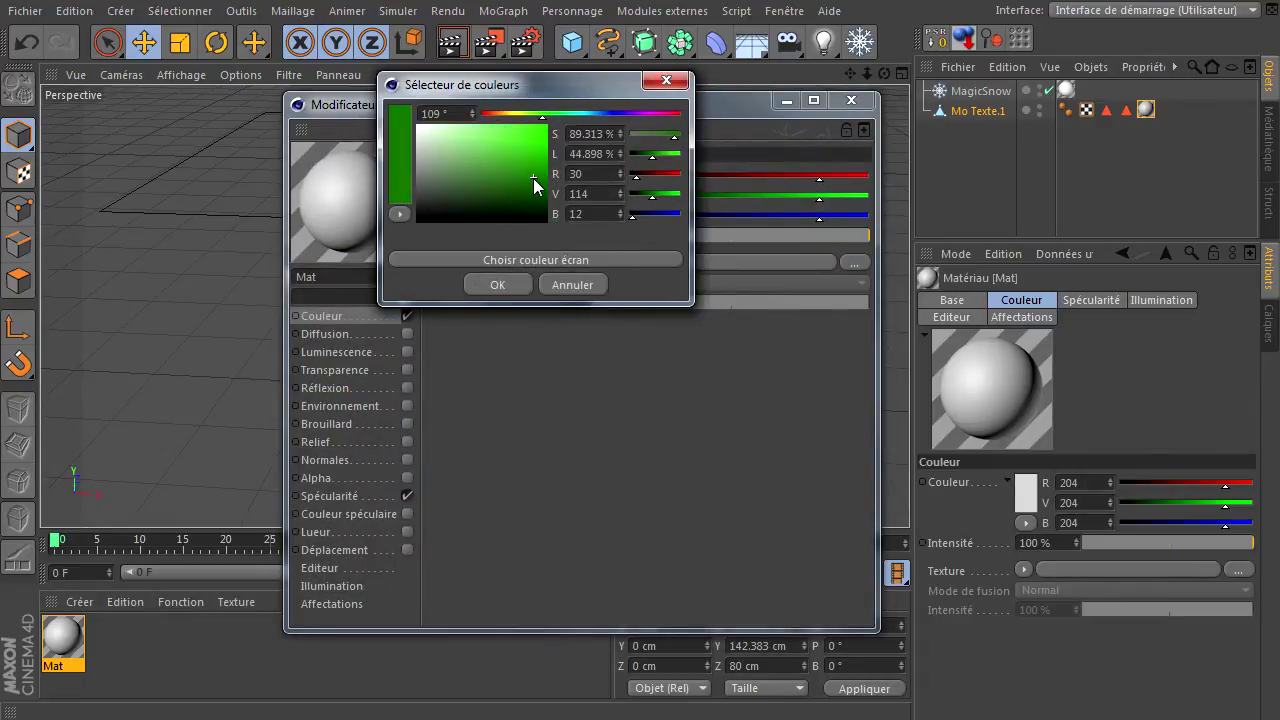
click(510, 287)
click(852, 101)
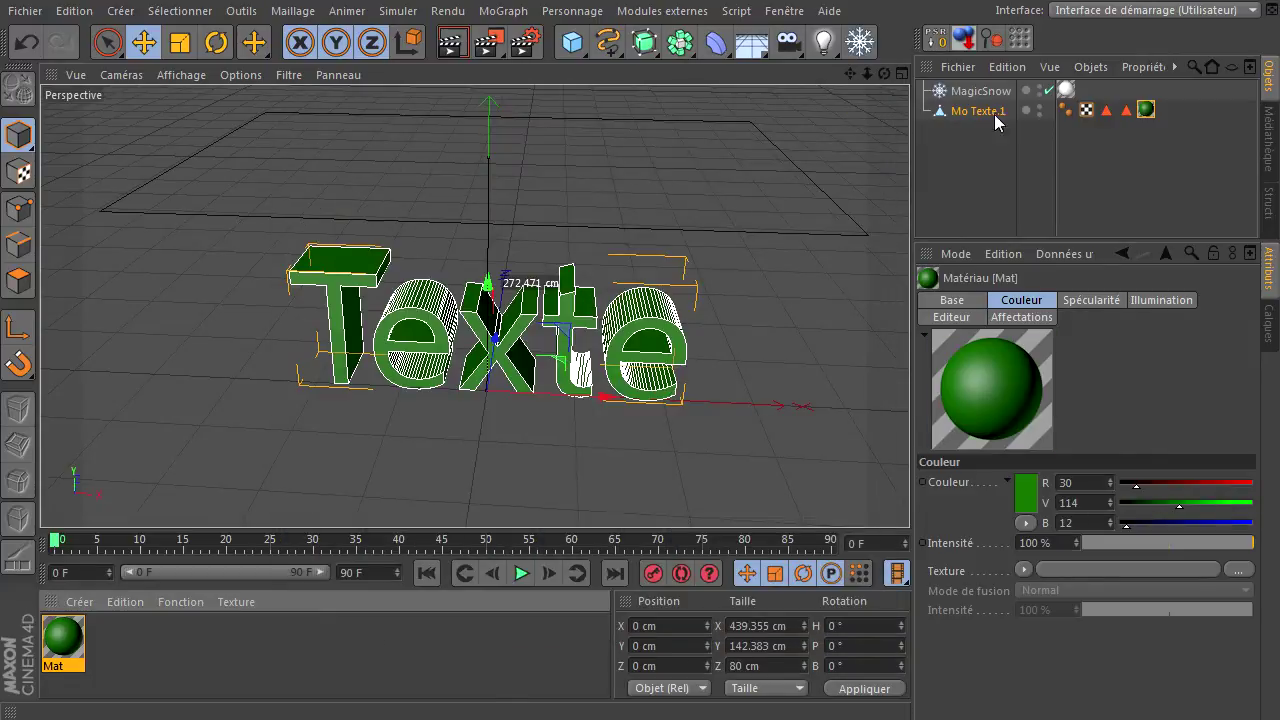
click(996, 94)
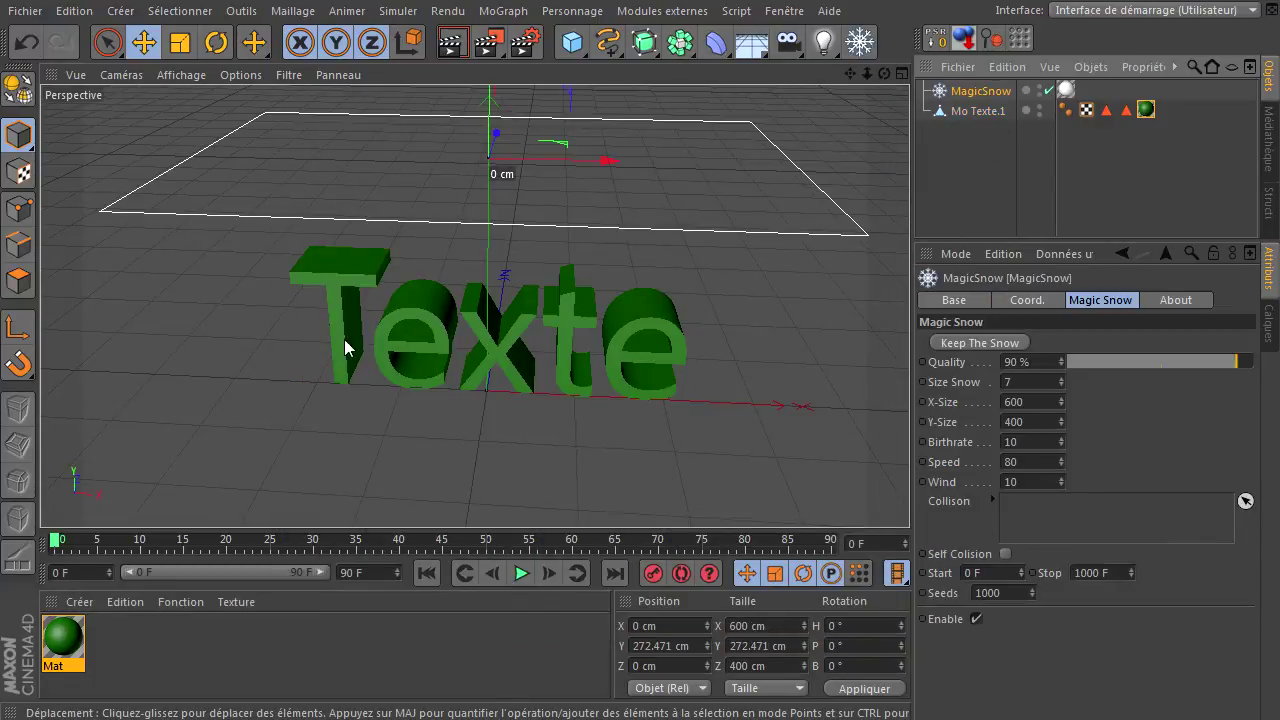
Step: Set MagicSnow Speed 400 and Birthrate 100, colliding with Mo Texte.1
click(1040, 461)
key(BackSpace)
key(BackSpace)
text(4000)
key(Return)
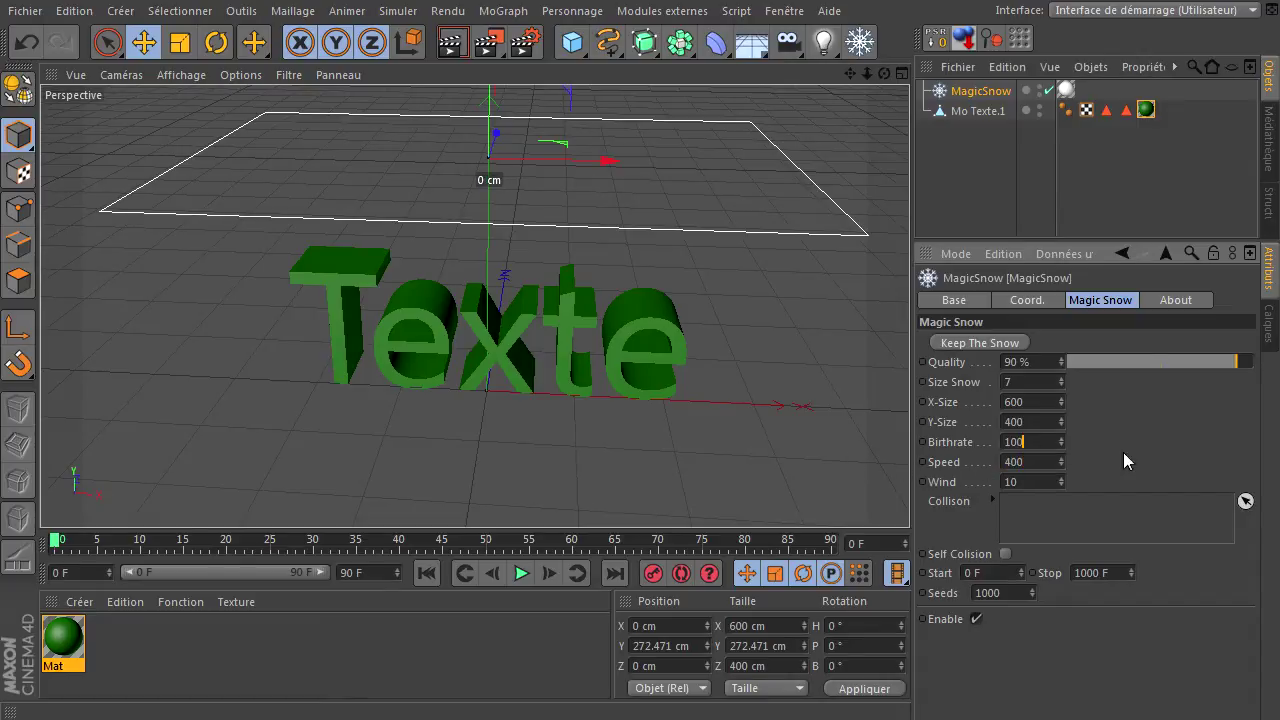
click(952, 110)
drag(1066, 374, 1074, 536)
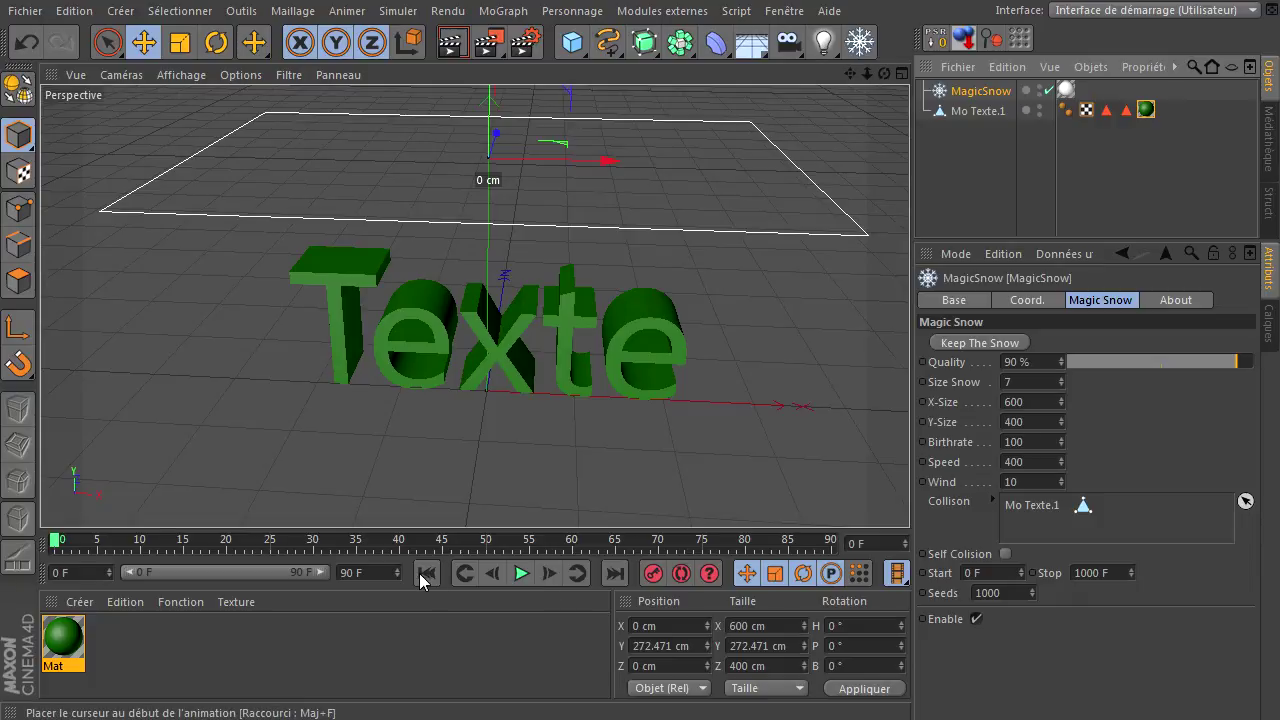
Step: Extend the animation end frame to 900 F and widen the timeline to show it
click(348, 573)
text(0)
click(482, 628)
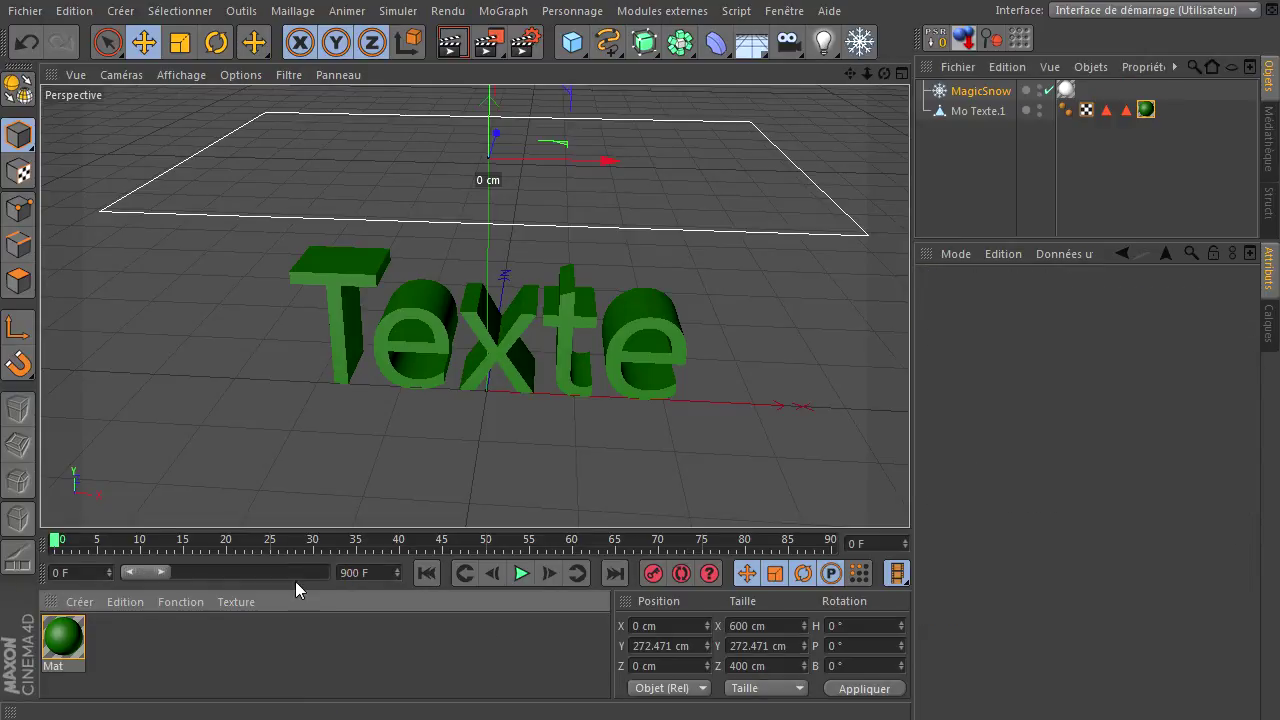
drag(166, 578, 480, 619)
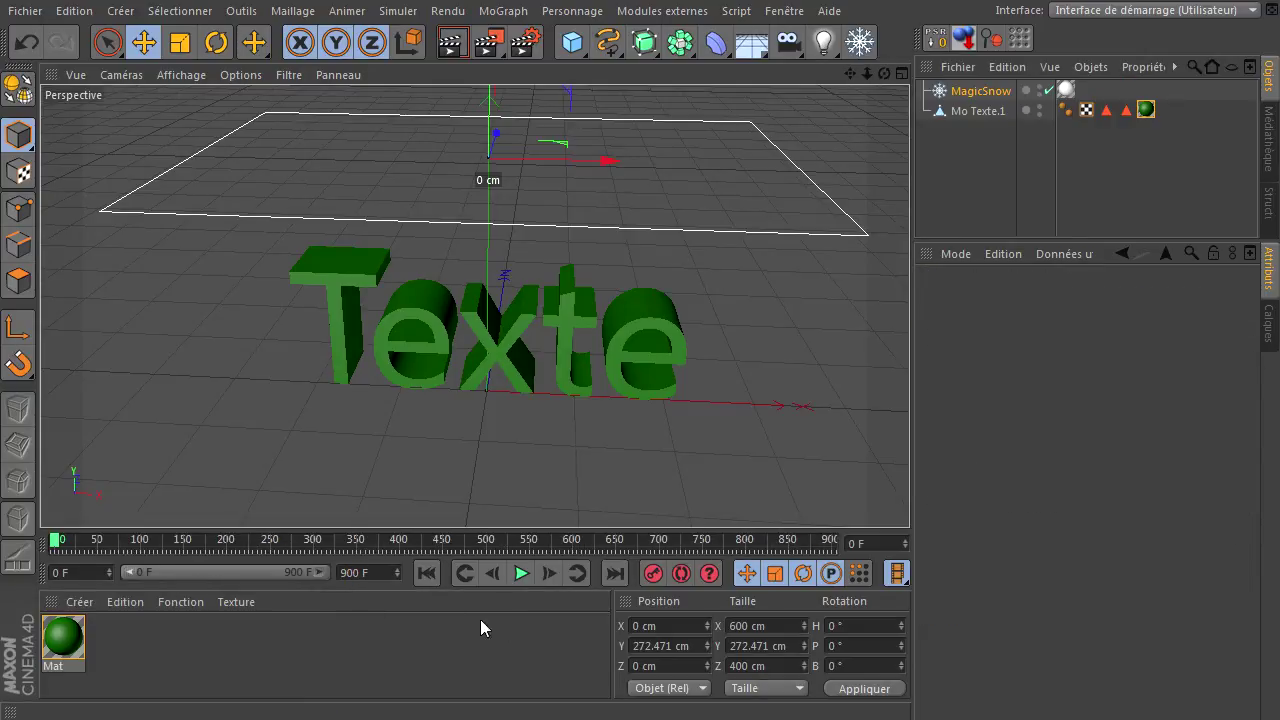
Step: Test-play and rewind, enable Self Collision, then simulate until frame 107
click(521, 573)
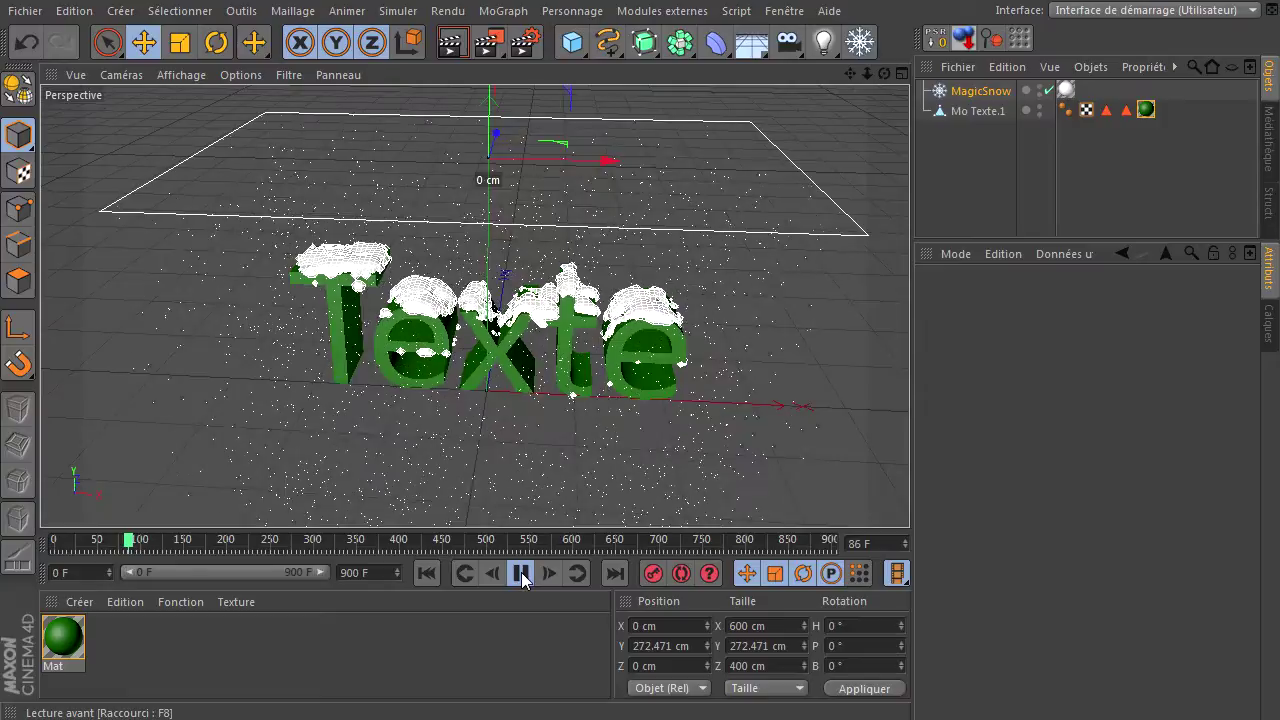
click(521, 573)
click(430, 573)
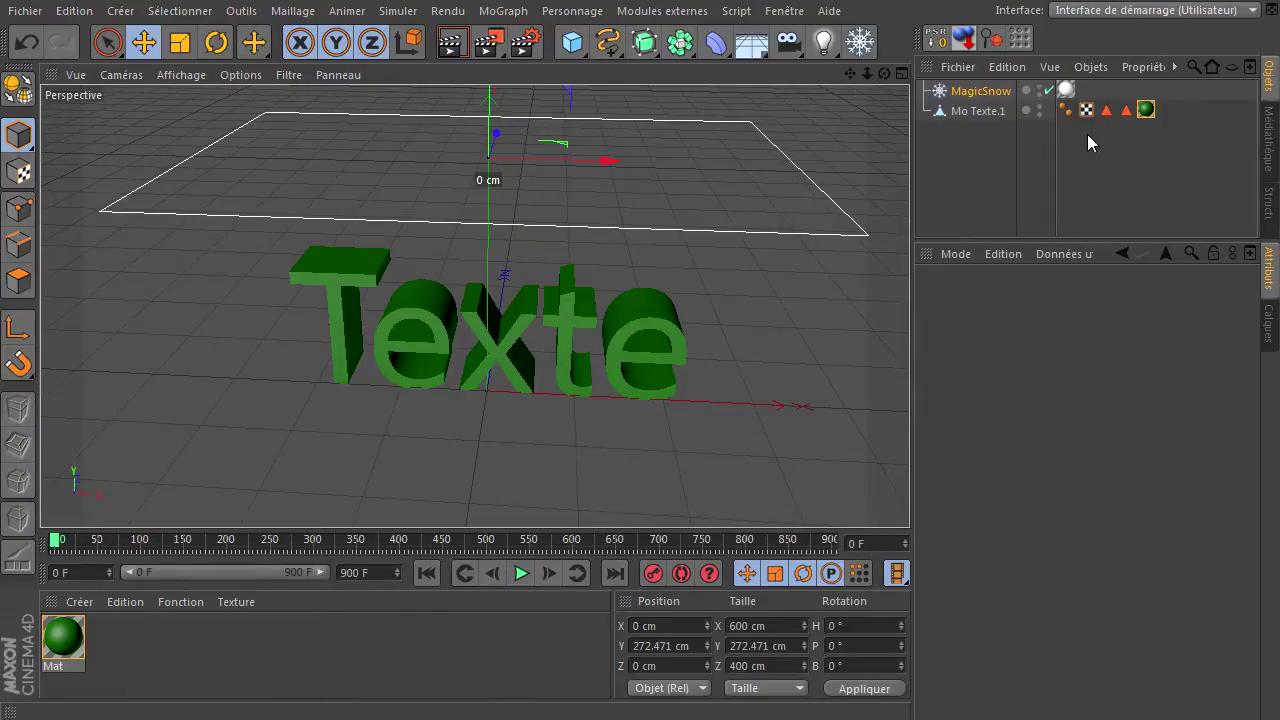
click(975, 93)
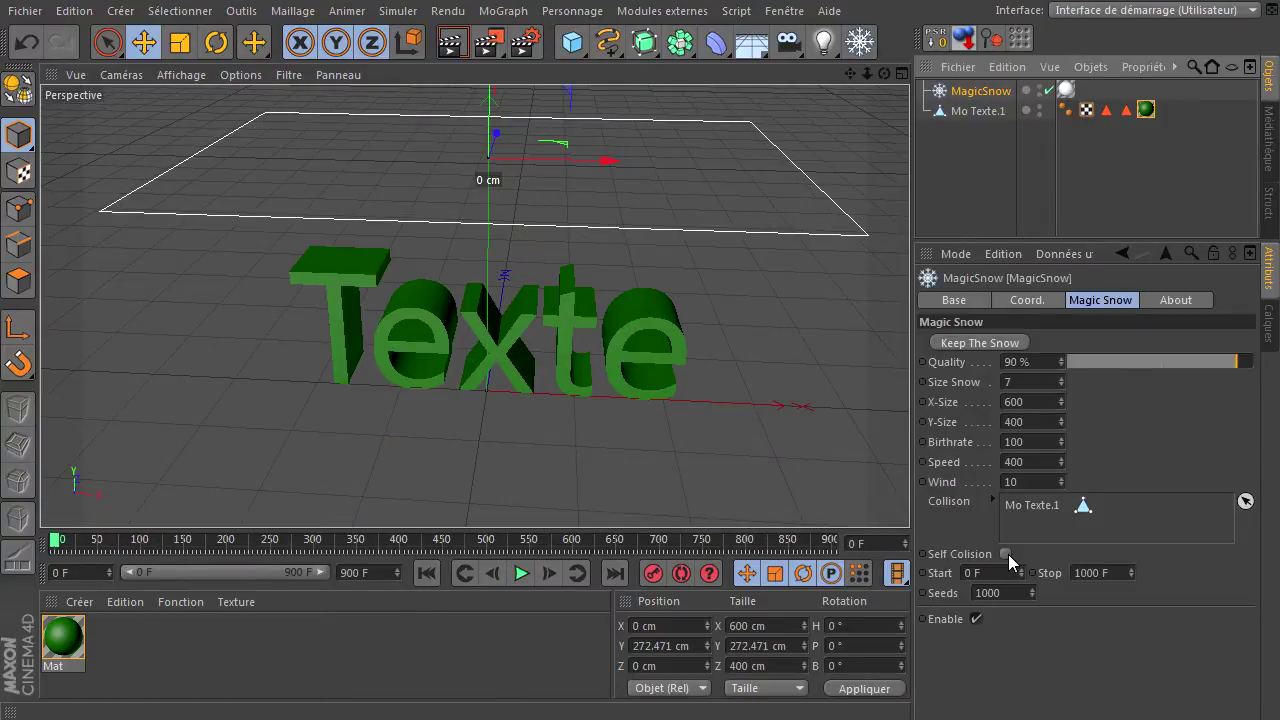
click(1005, 554)
click(521, 574)
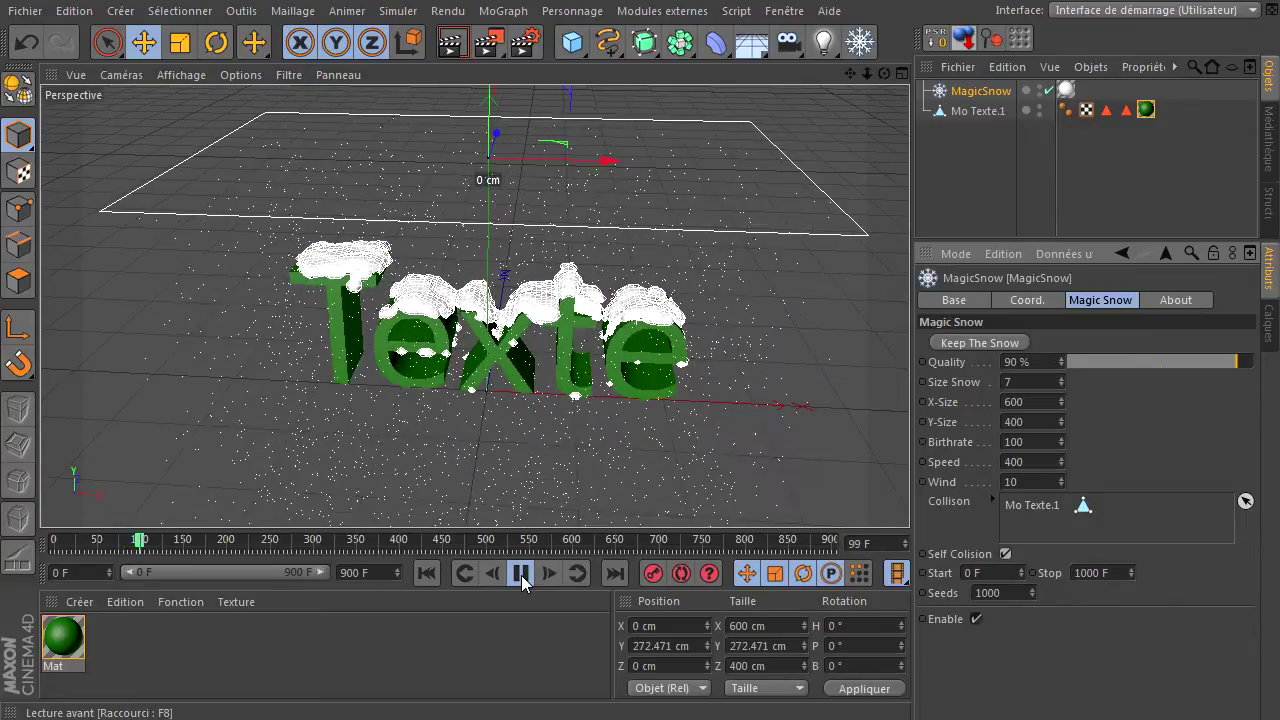
click(521, 573)
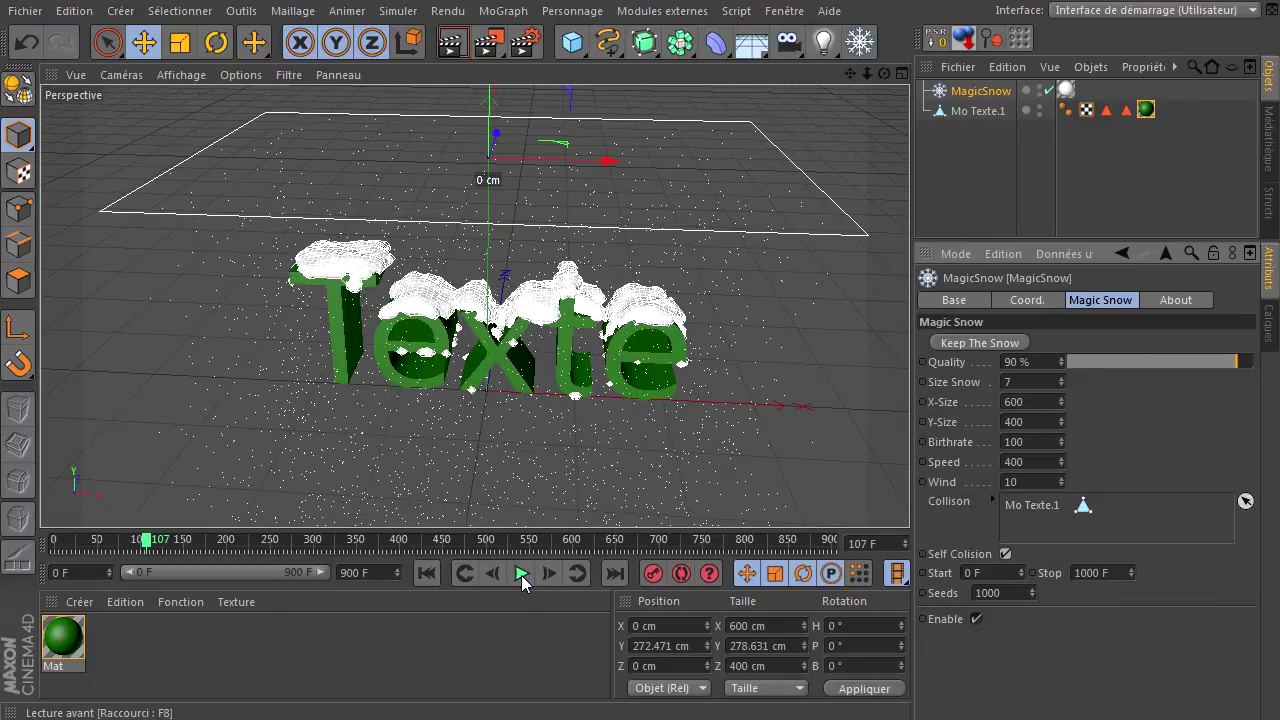
Step: Keep the piled snow as a Snow mesh, delete the MagicSnow generator, and orbit the view
click(977, 342)
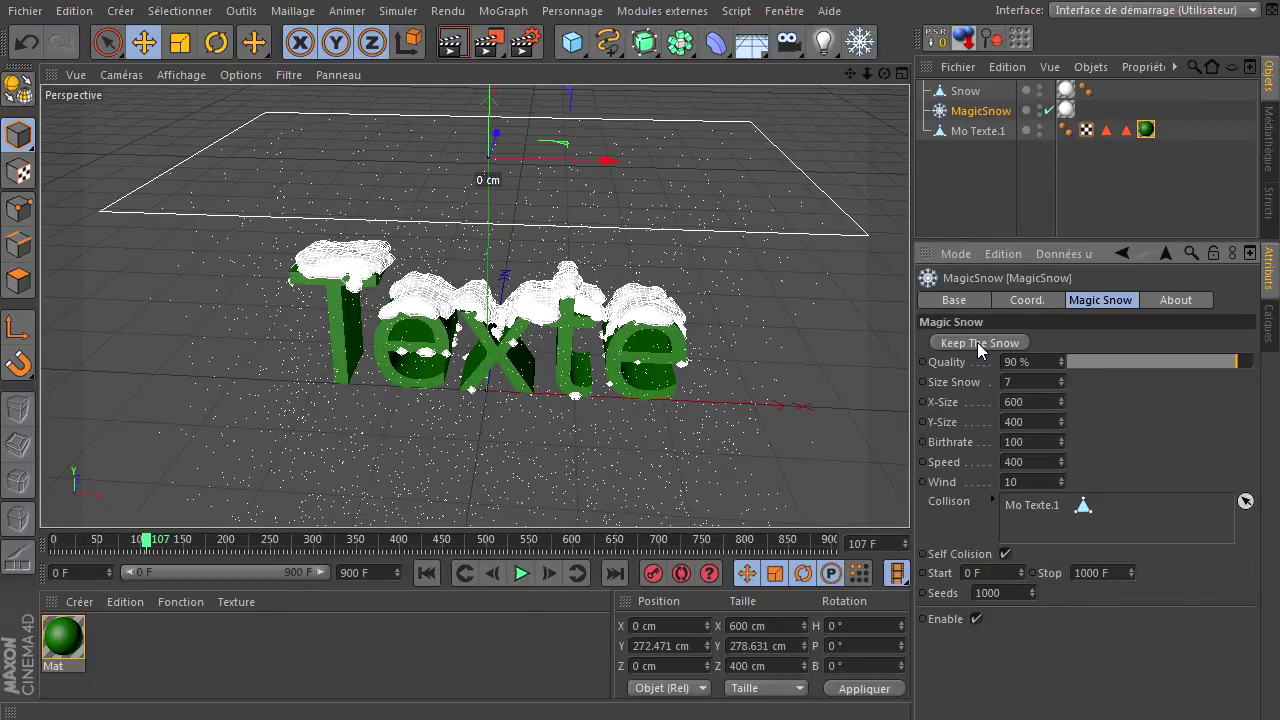
click(955, 131)
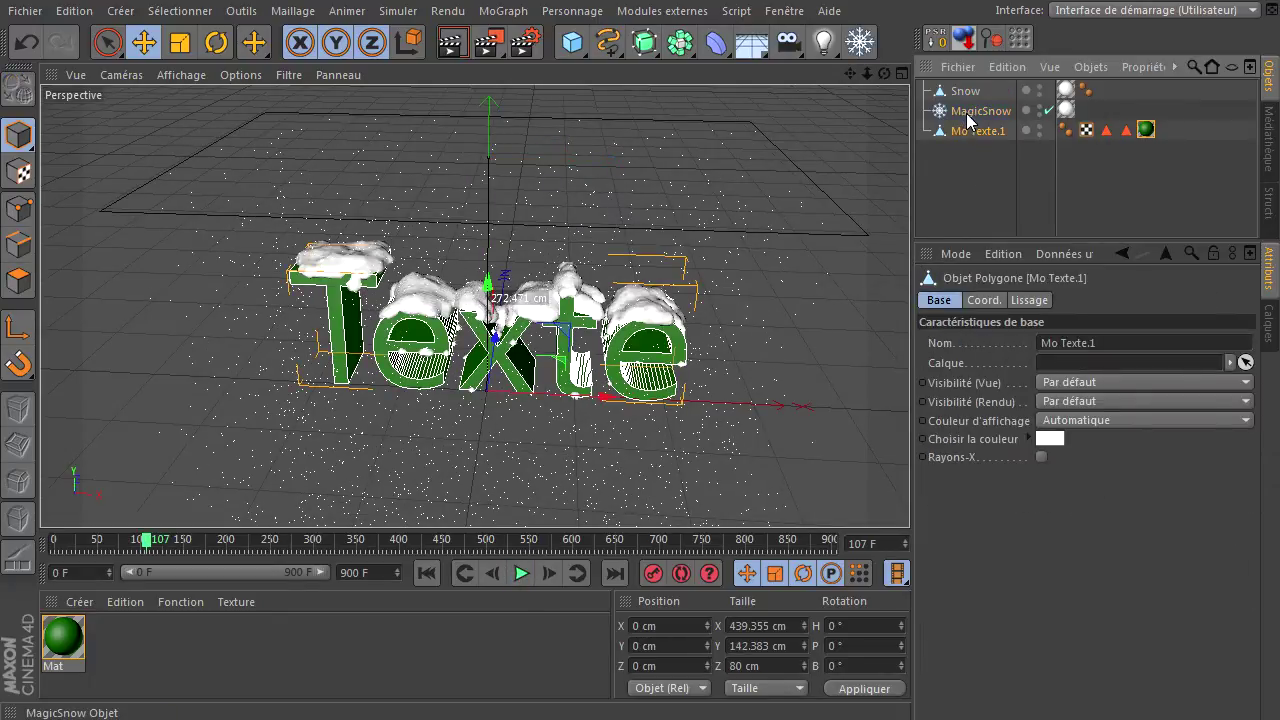
click(980, 111)
key(Delete)
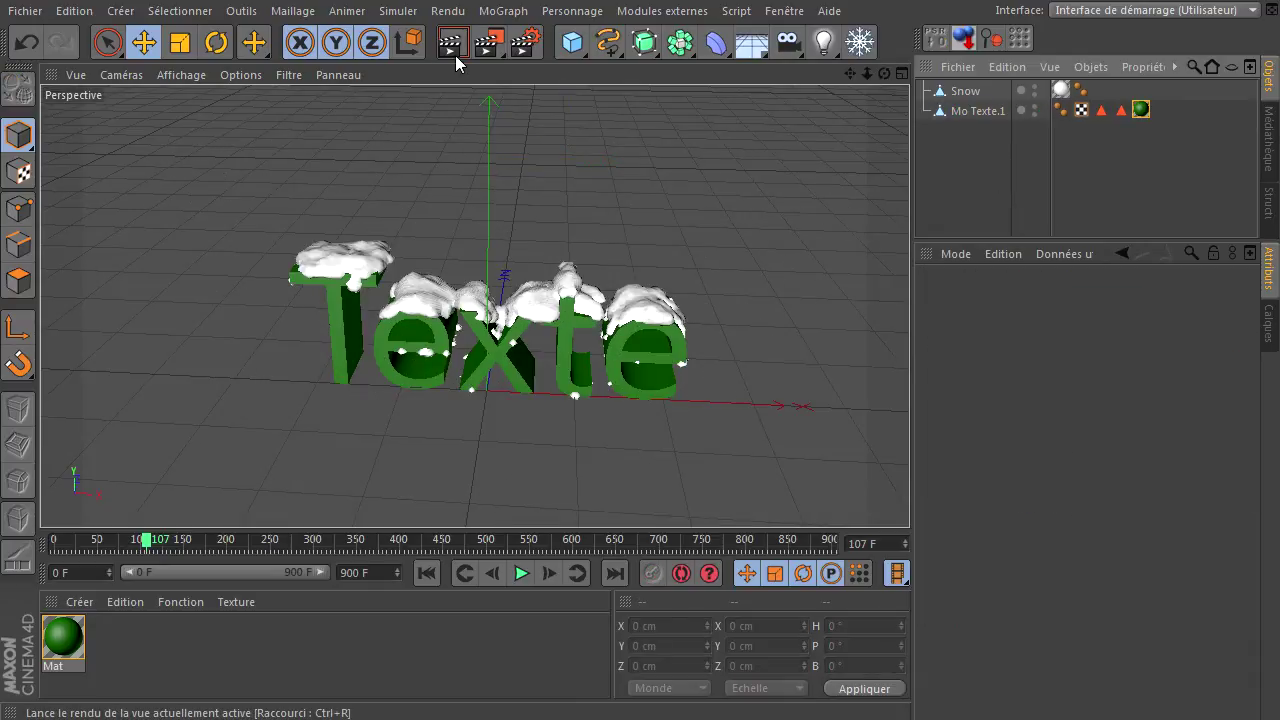
mouse_move(884, 74)
mouse_down()
mouse_move(909, 503)
mouse_move(926, 485)
mouse_move(909, 495)
mouse_up()
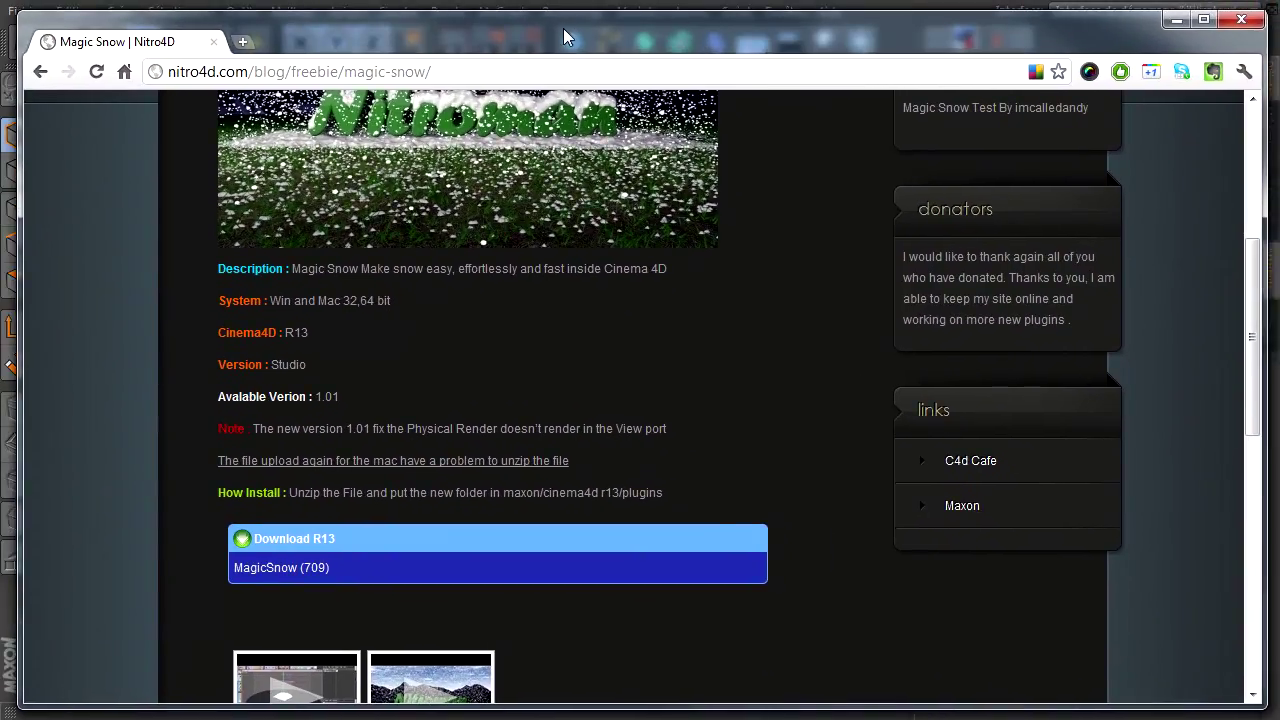
Step: Scroll through the Nitro4D Magic Snow freebie page and its description
scroll(697, 347, up, 5)
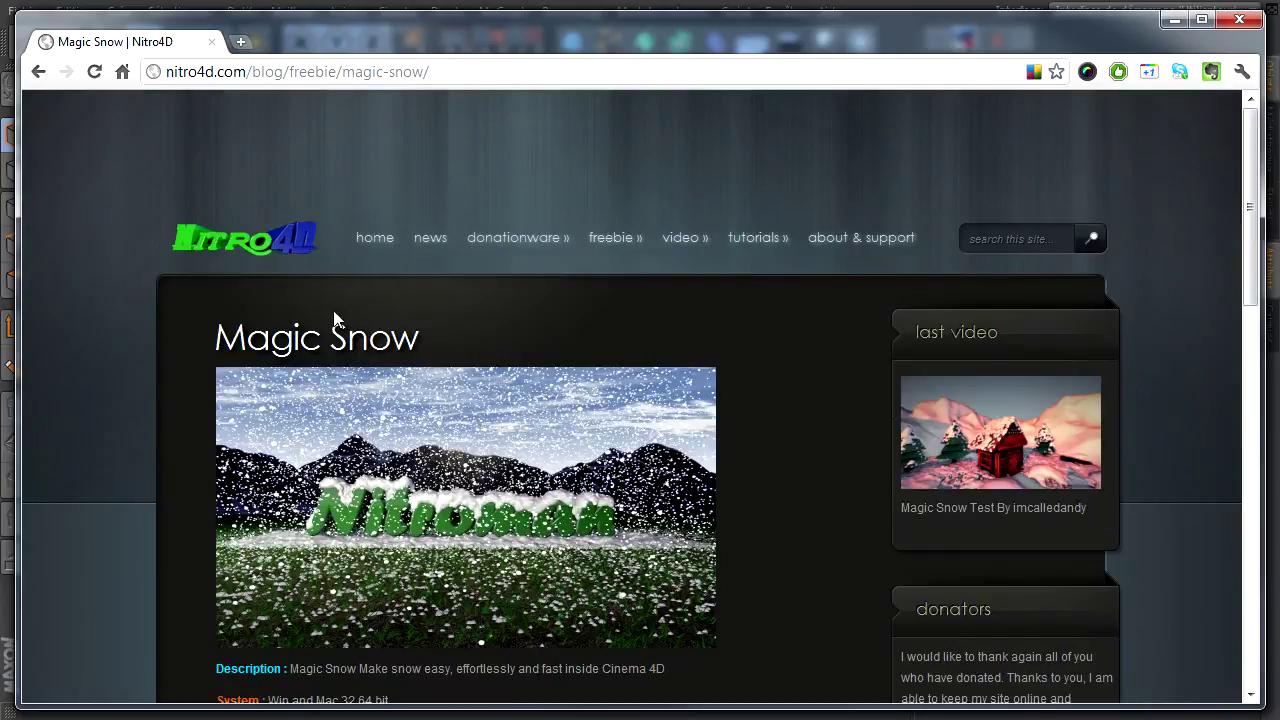
scroll(753, 392, down, 2)
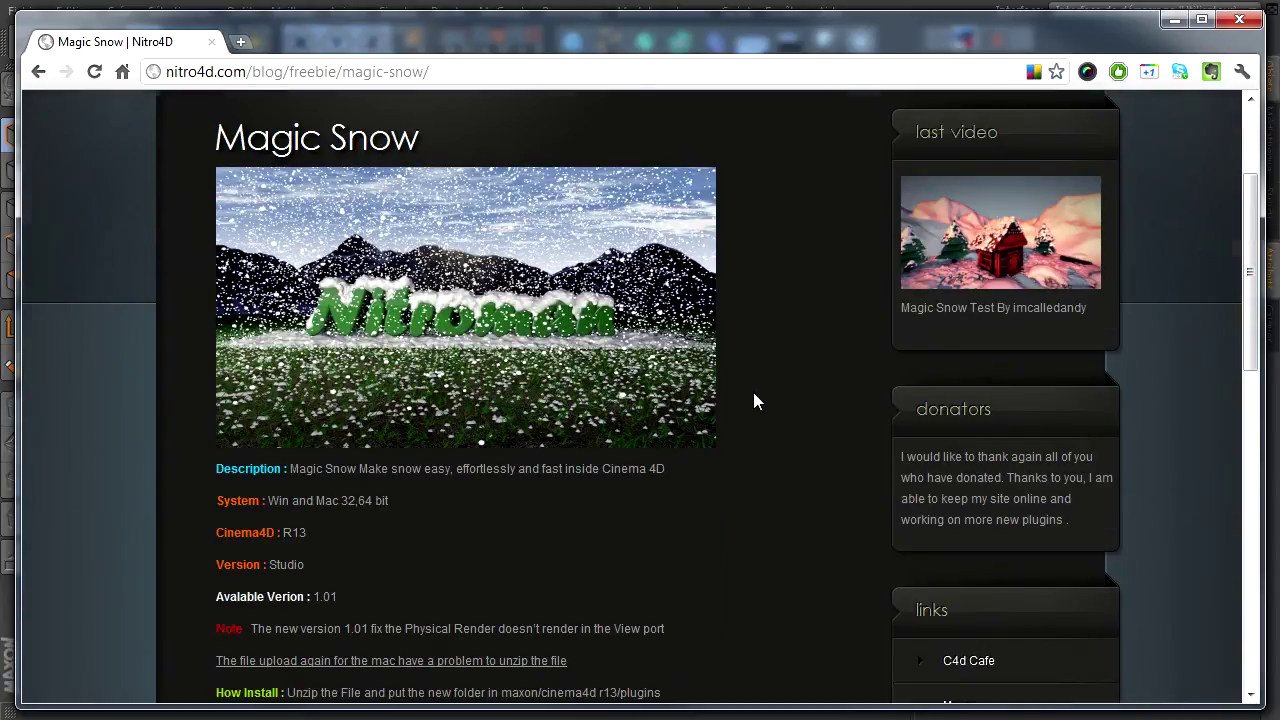
scroll(768, 396, down, 3)
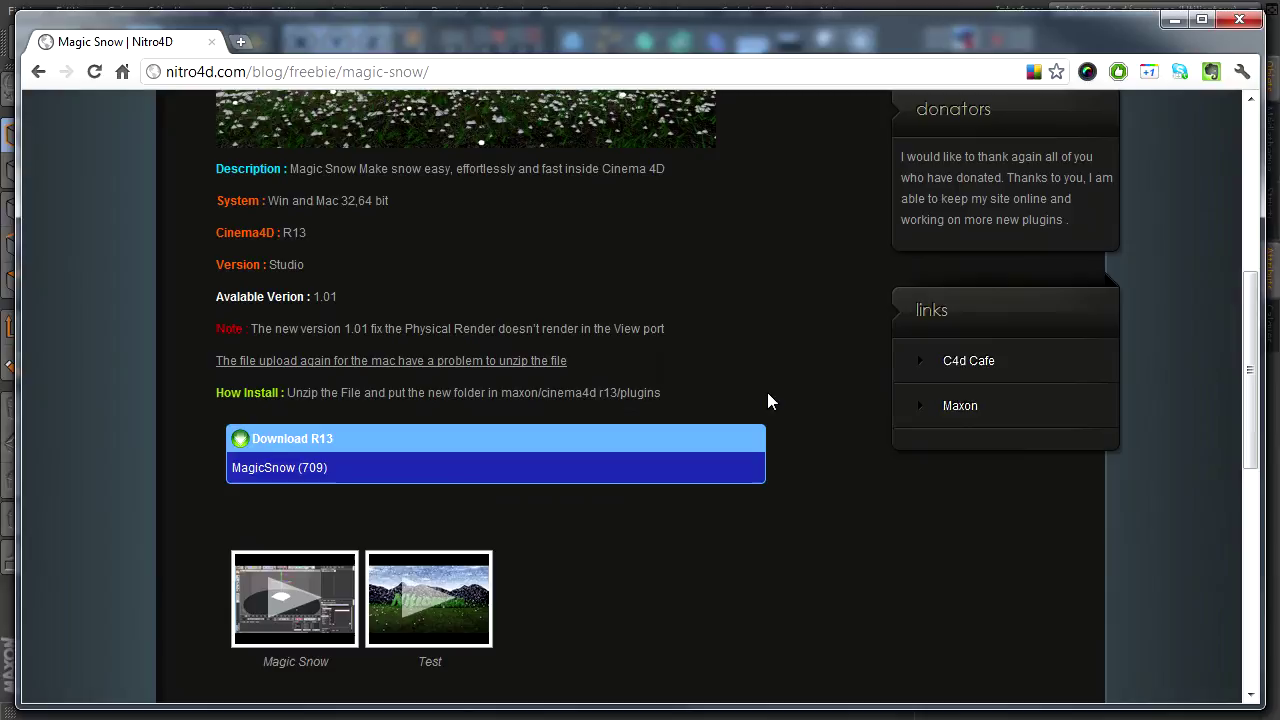
scroll(769, 400, up, 3)
scroll(770, 400, up, 2)
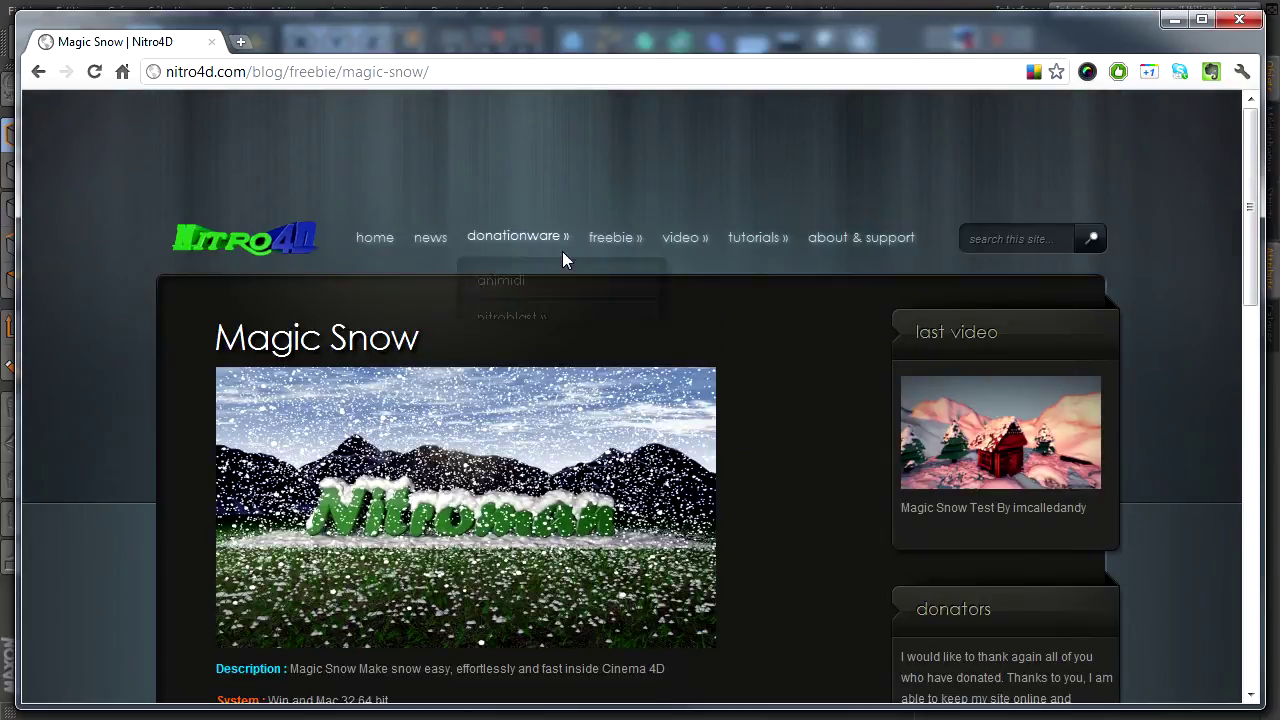
scroll(658, 337, down, 1)
scroll(658, 337, down, 2)
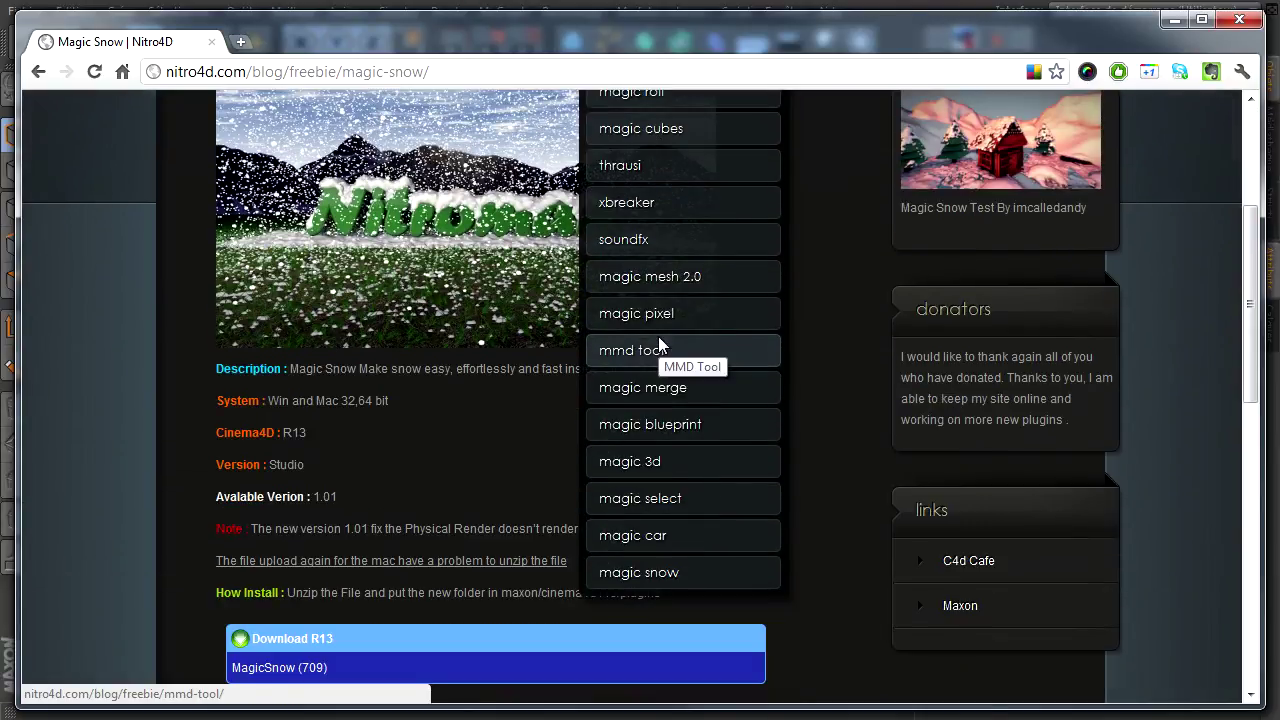
scroll(700, 327, up, 1)
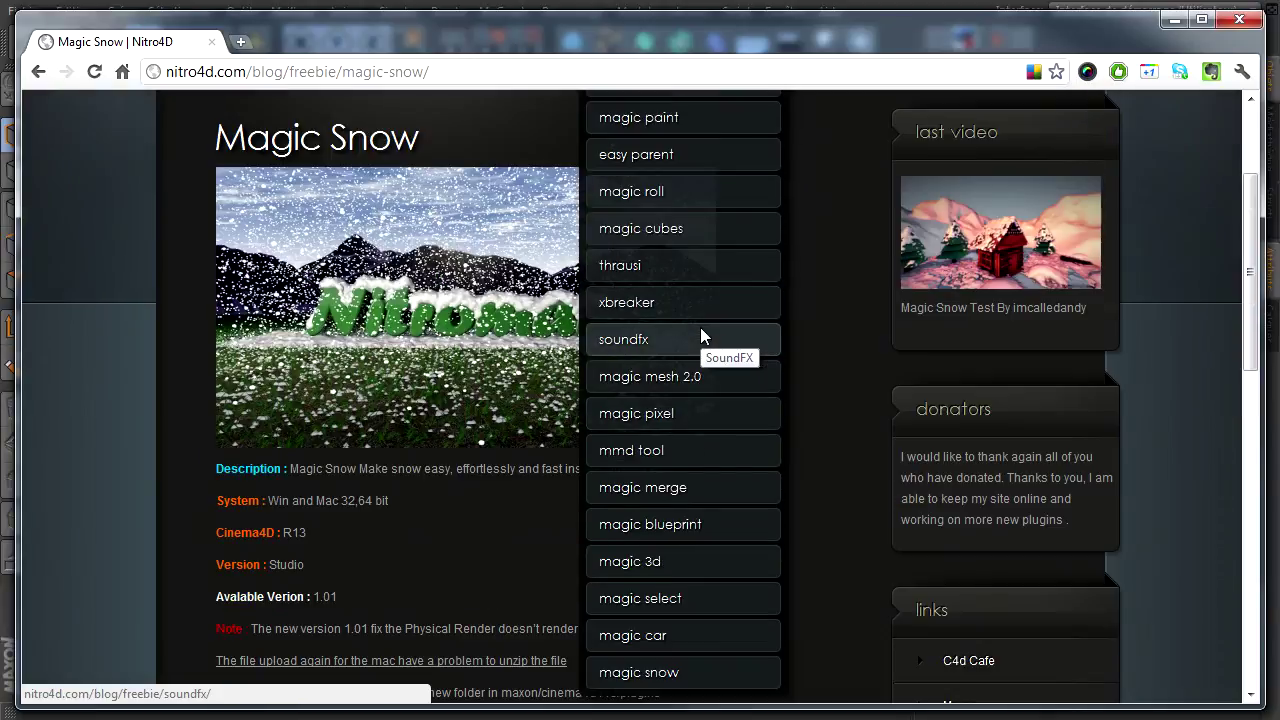
scroll(700, 327, up, 2)
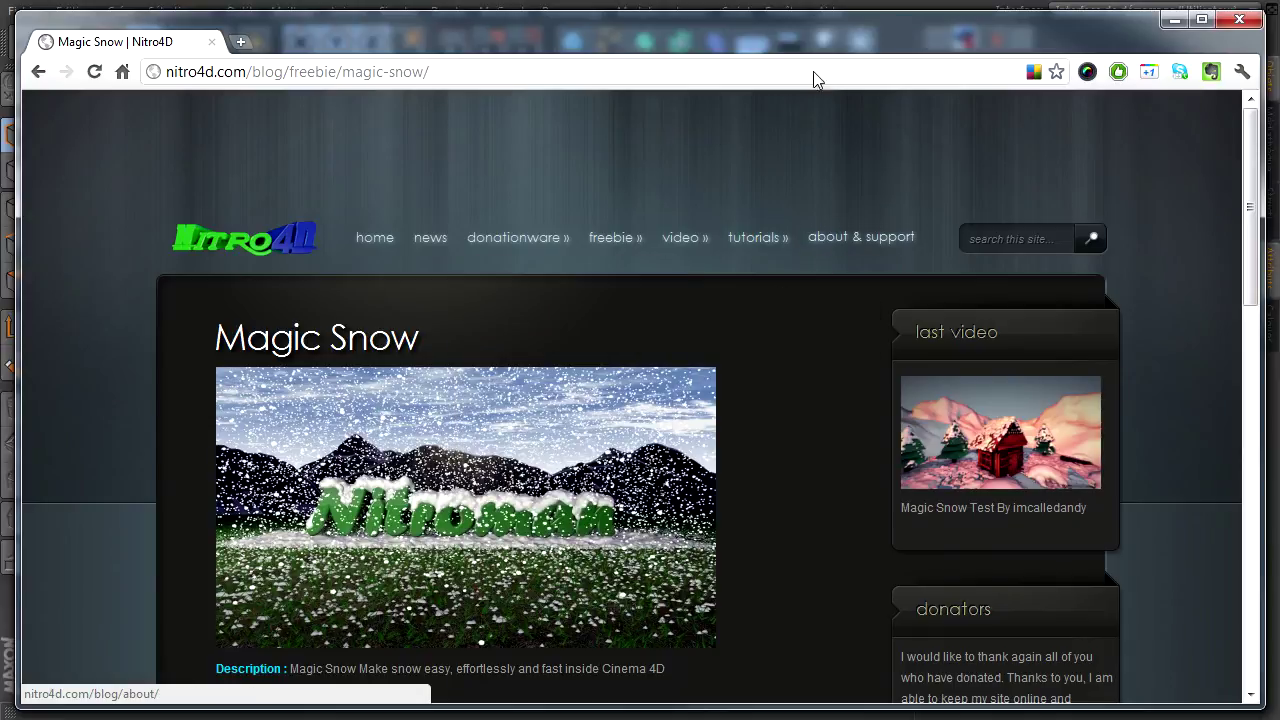
drag(995, 70, 1065, 87)
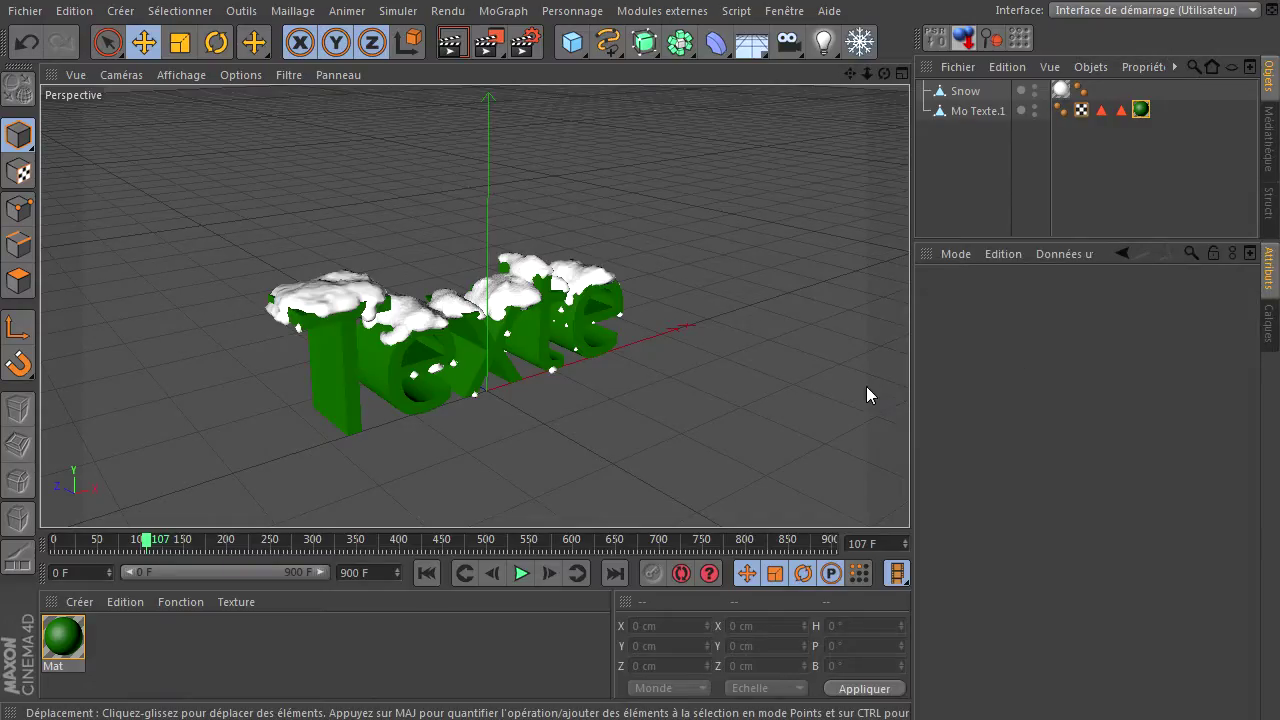